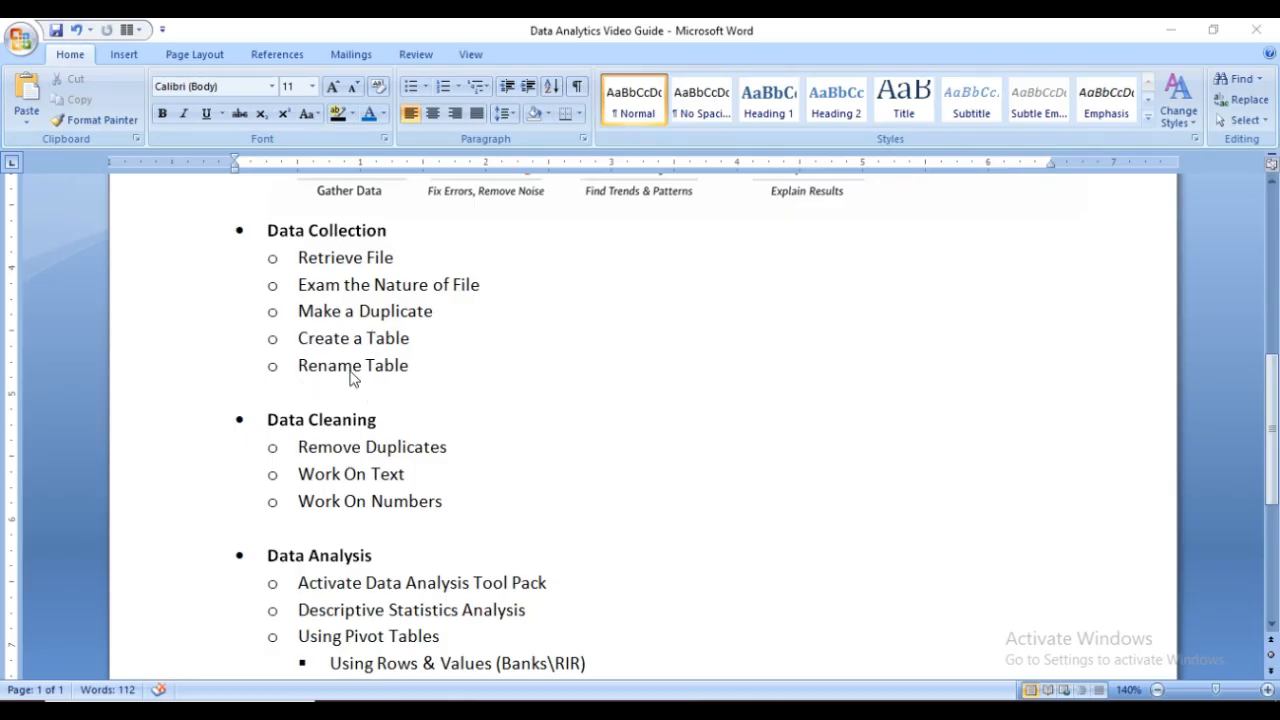
Review the guide's outline through Data Interpretation or Visualization, and switch to the data tools of the Banking Data With References2 workbook in Excel
scroll(352, 378, "down", 2)
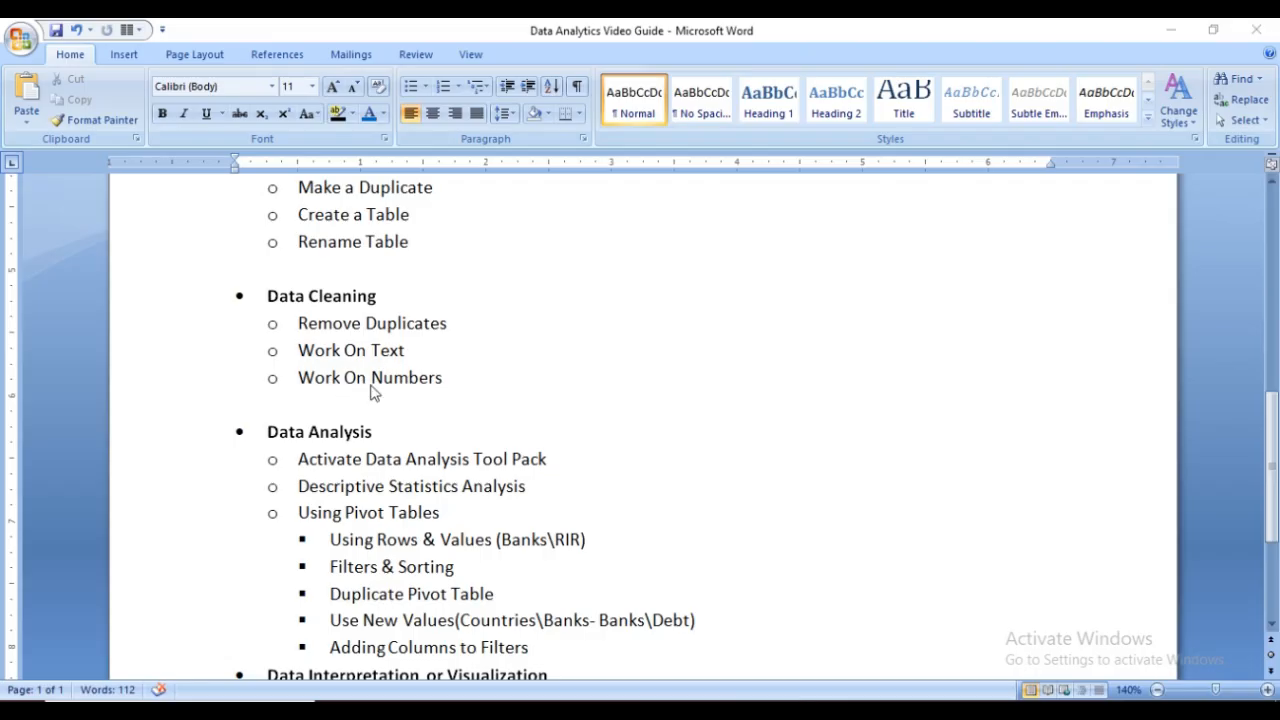
scroll(370, 392, "down", 1)
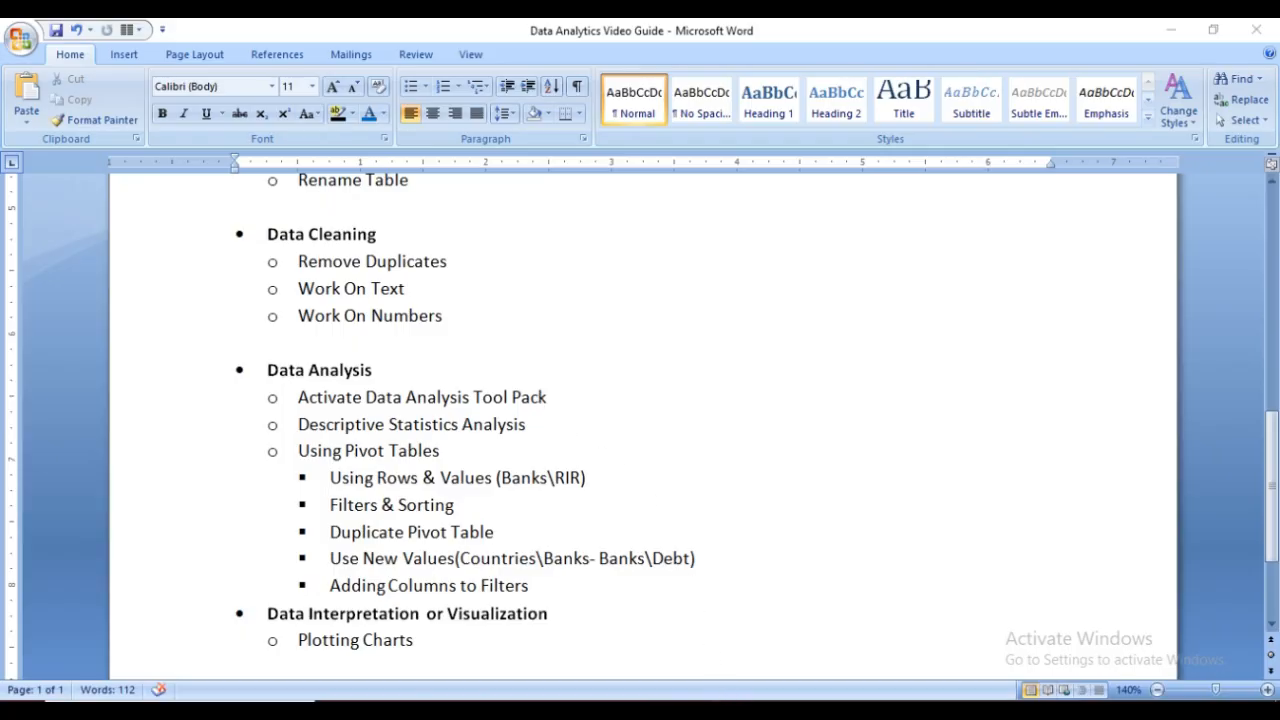
left_click(732, 710)
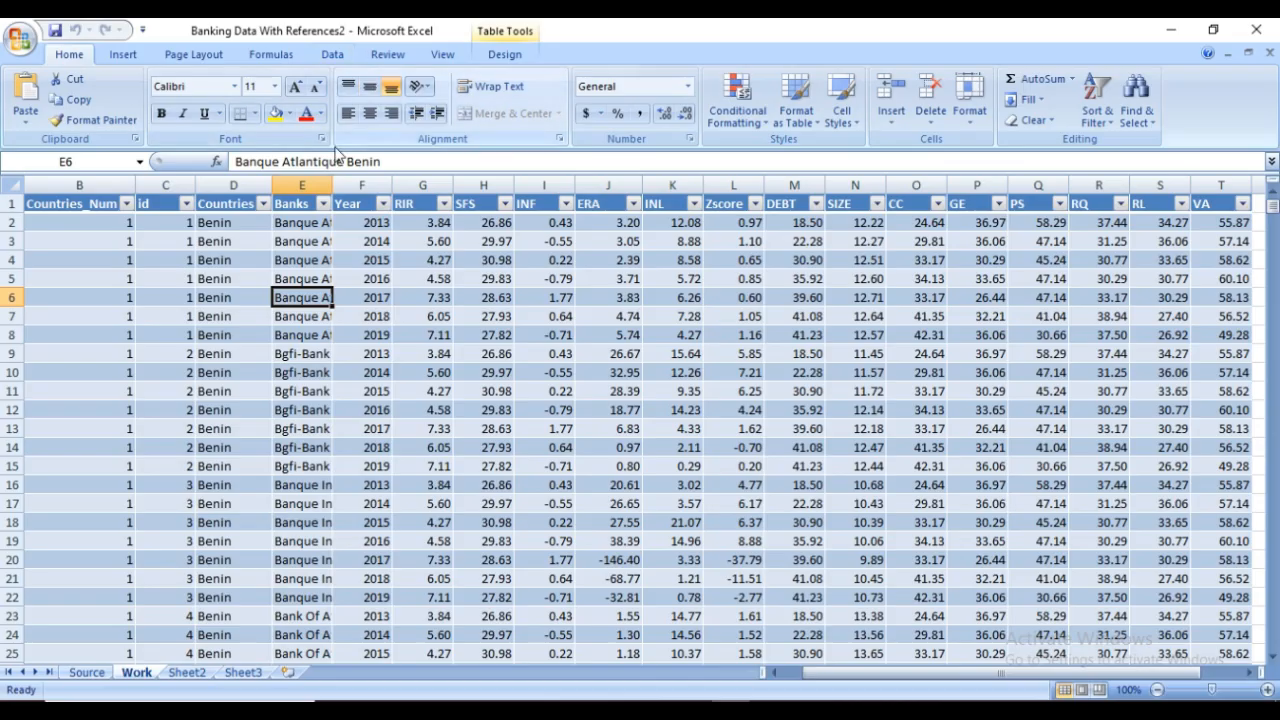
left_click(333, 55)
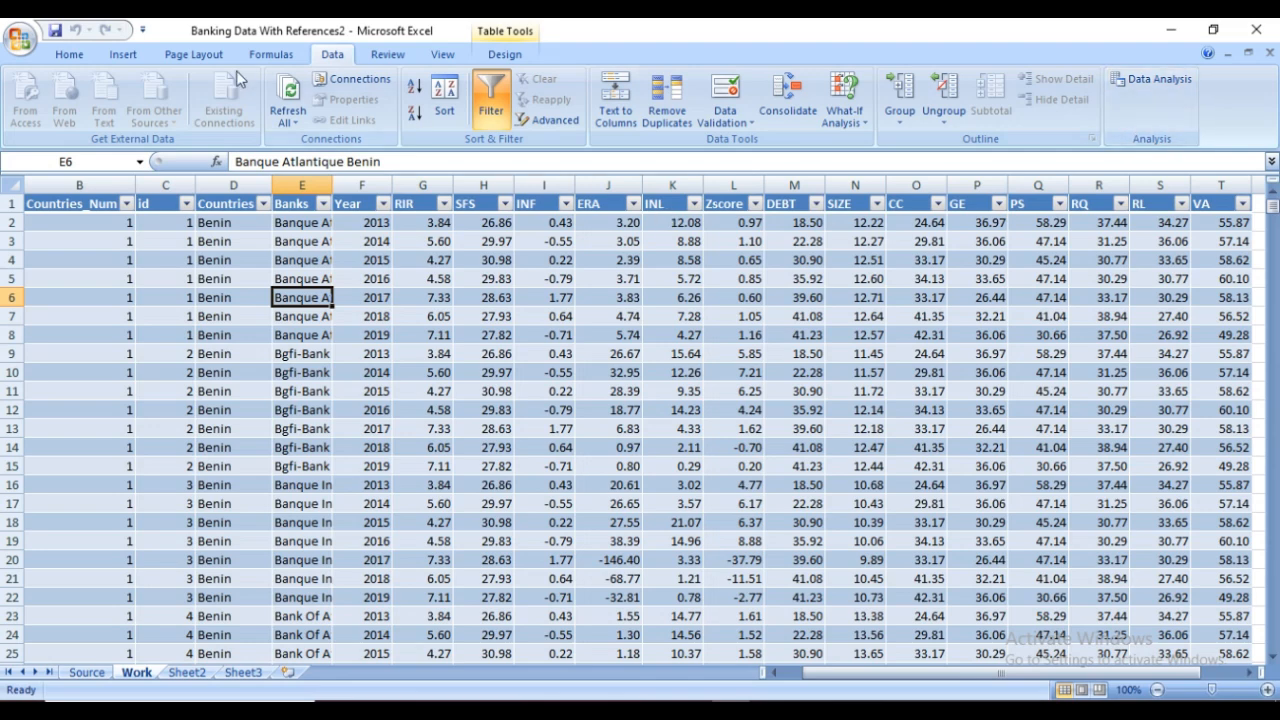
Deactivate the Analysis ToolPak add-in through the Excel add-in options
left_click(20, 42)
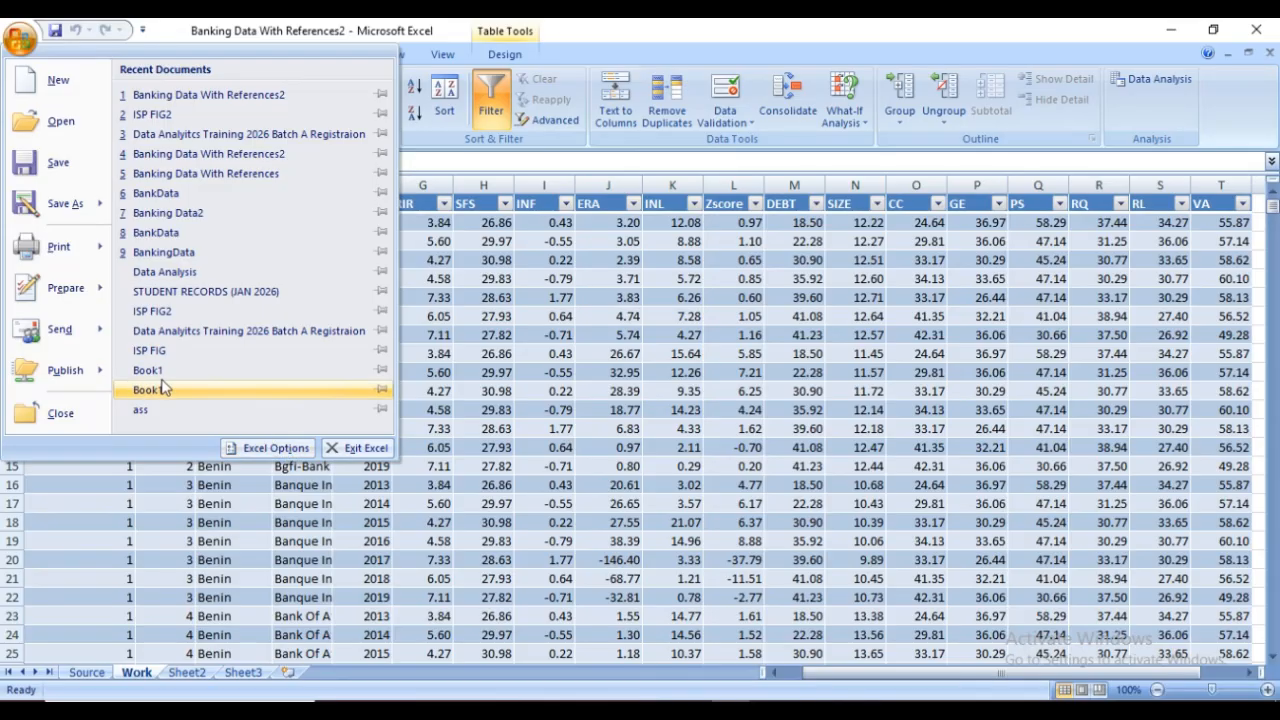
left_click(279, 451)
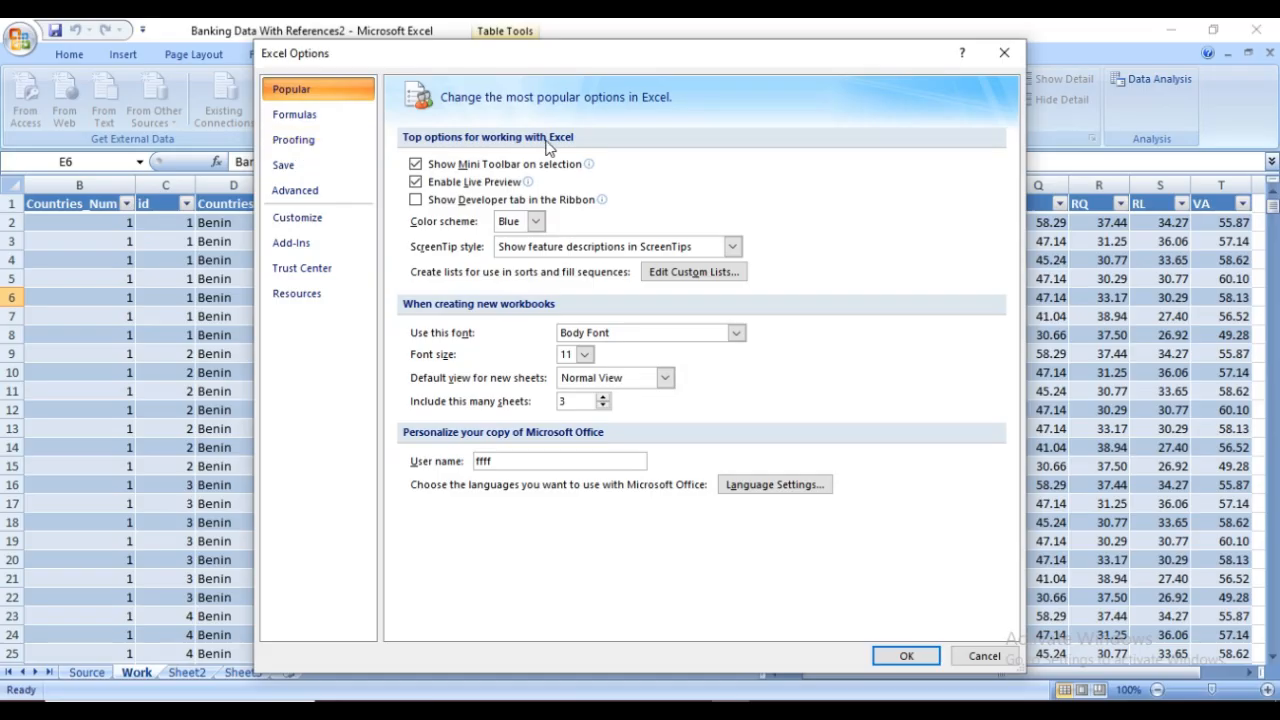
left_click(319, 248)
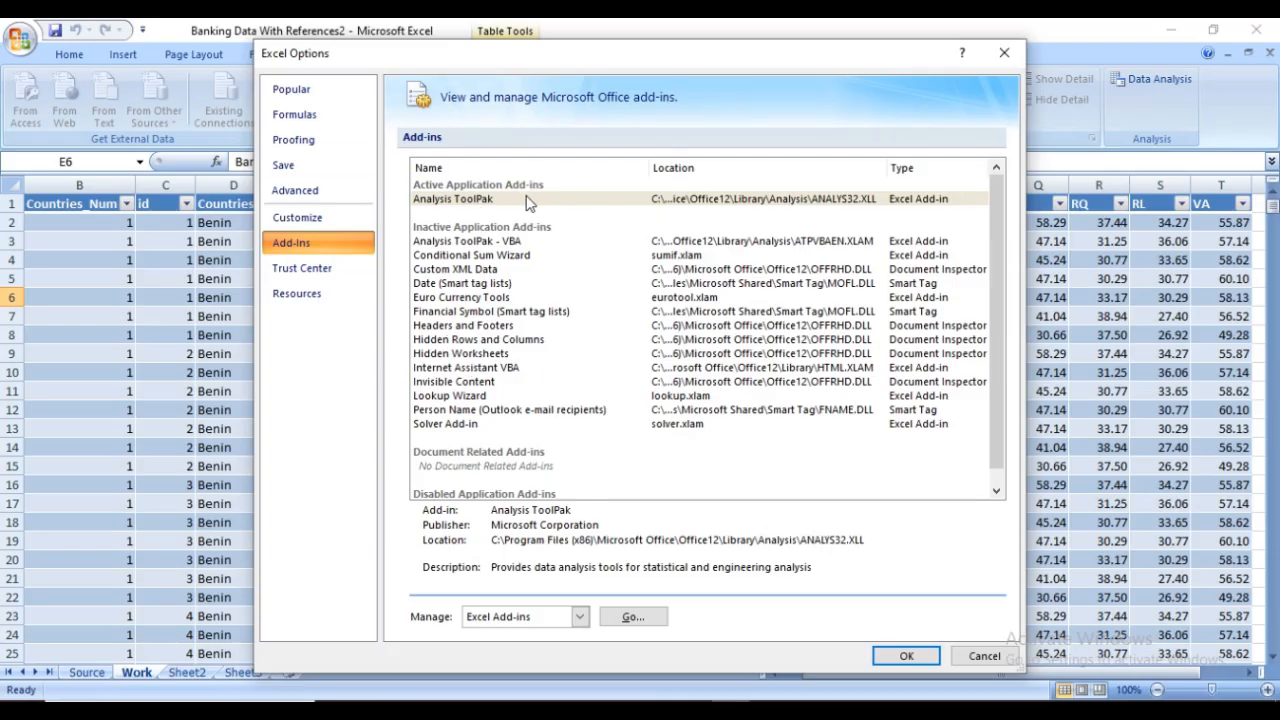
left_click(447, 243)
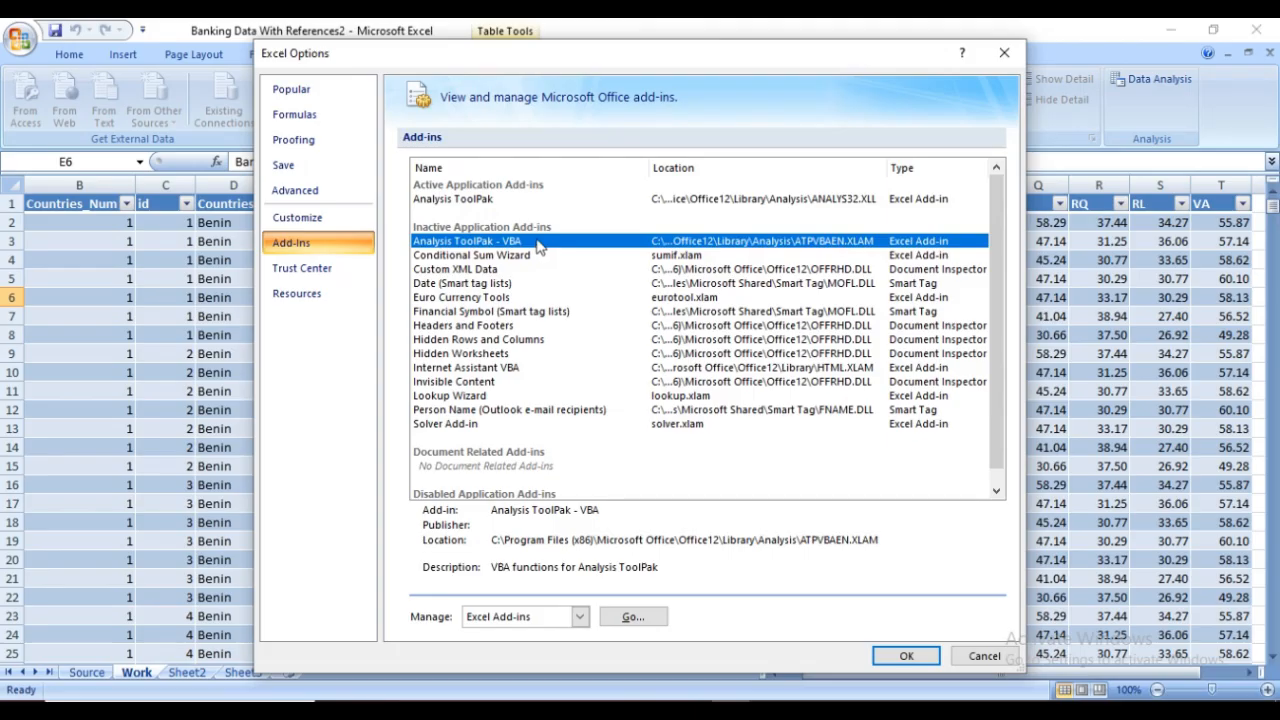
left_click(487, 201)
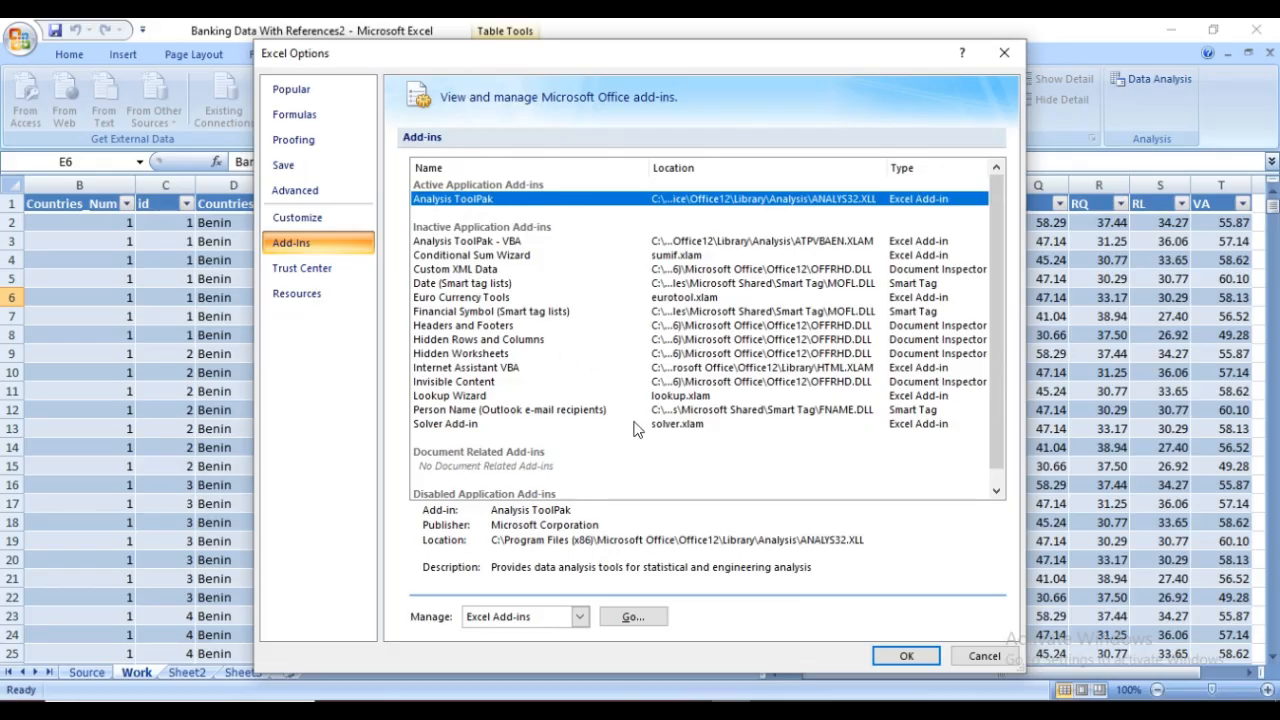
left_click(632, 617)
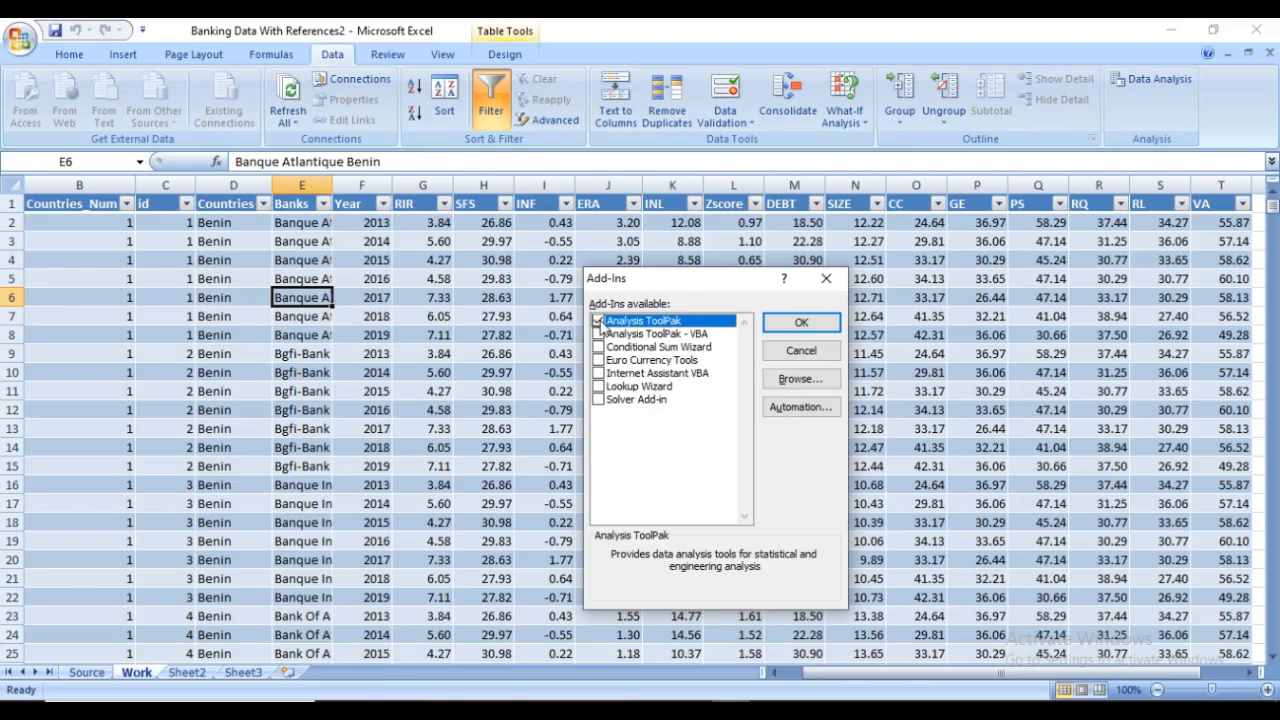
left_click(789, 329)
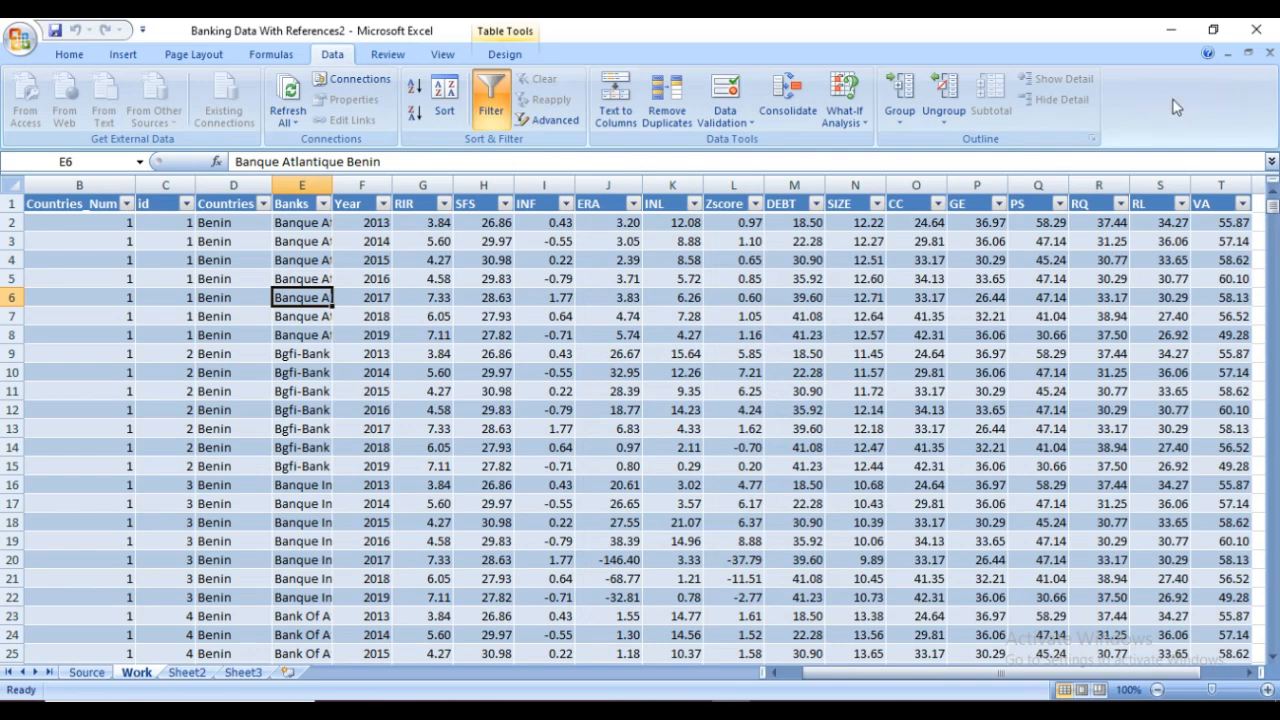
Activate the Analysis ToolPak add-in through the Excel add-in options
left_click(20, 38)
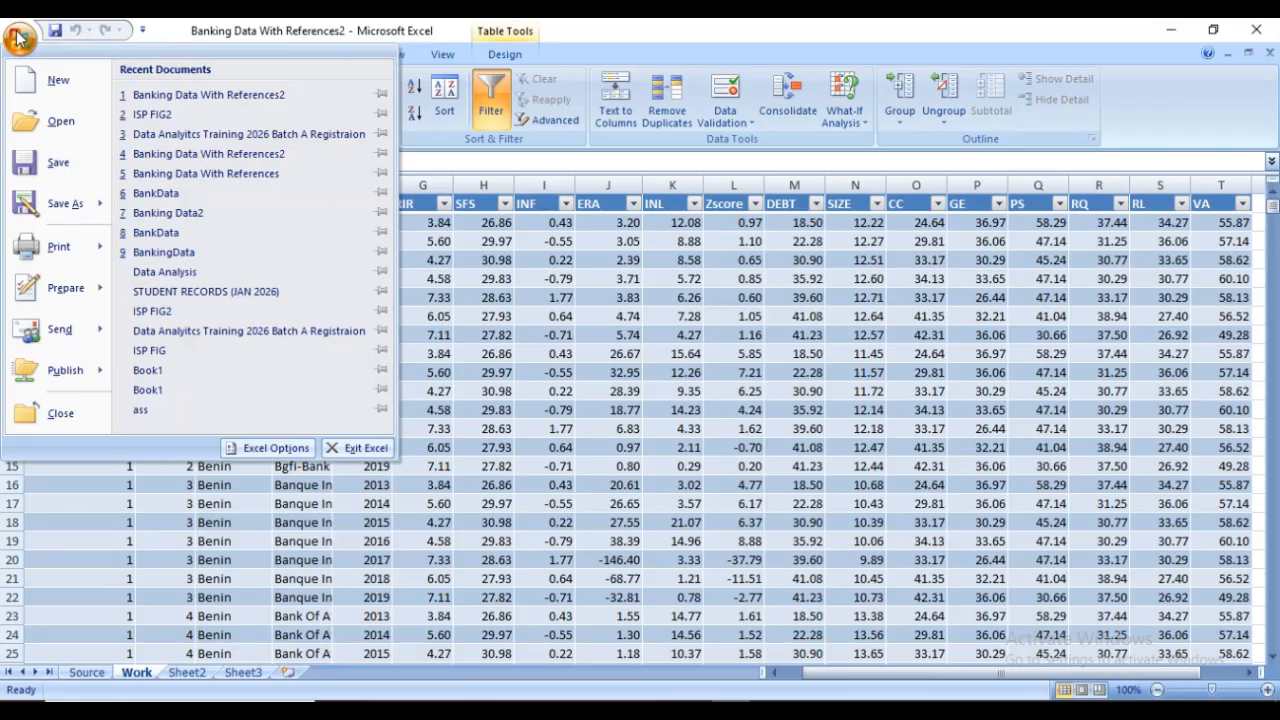
left_click(268, 449)
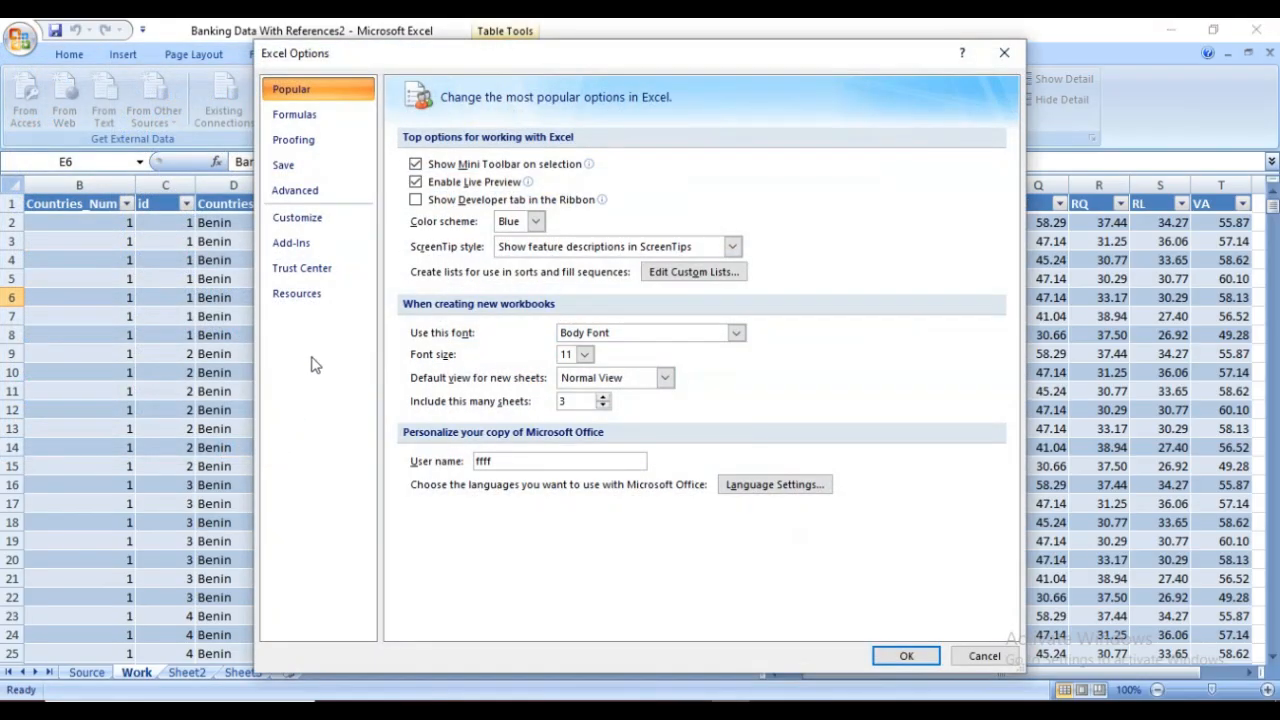
left_click(309, 250)
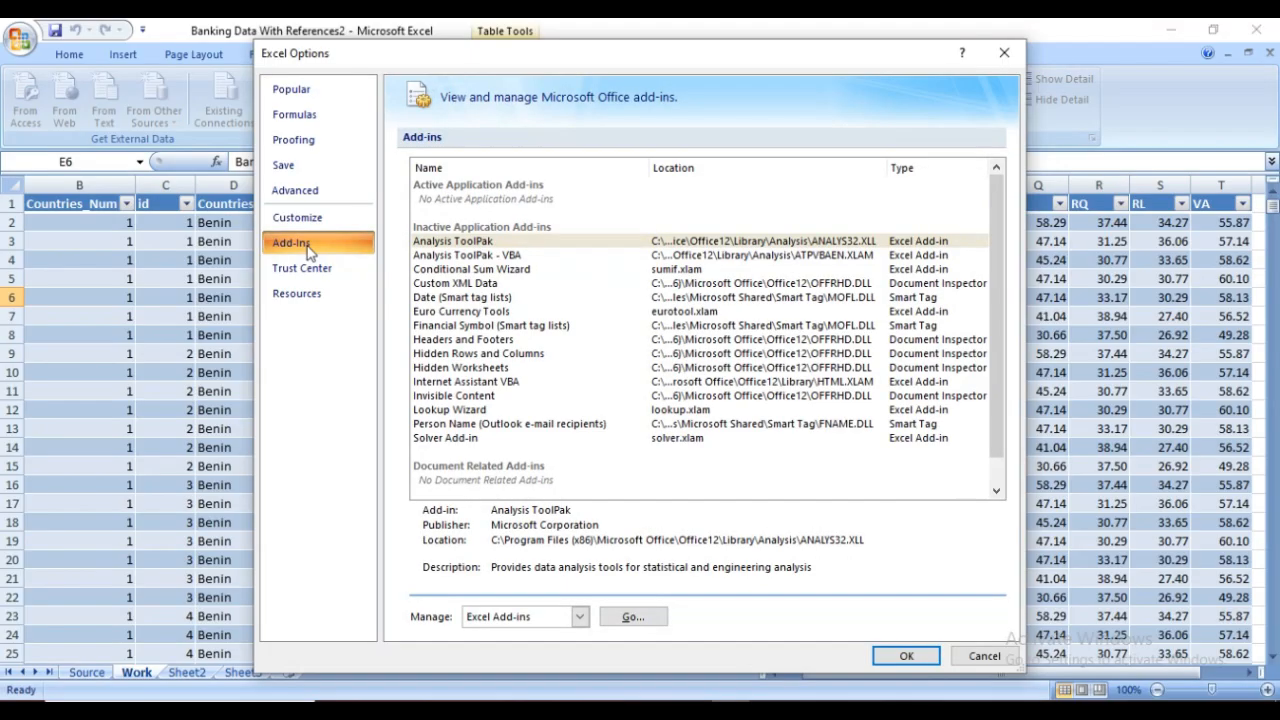
left_click(492, 243)
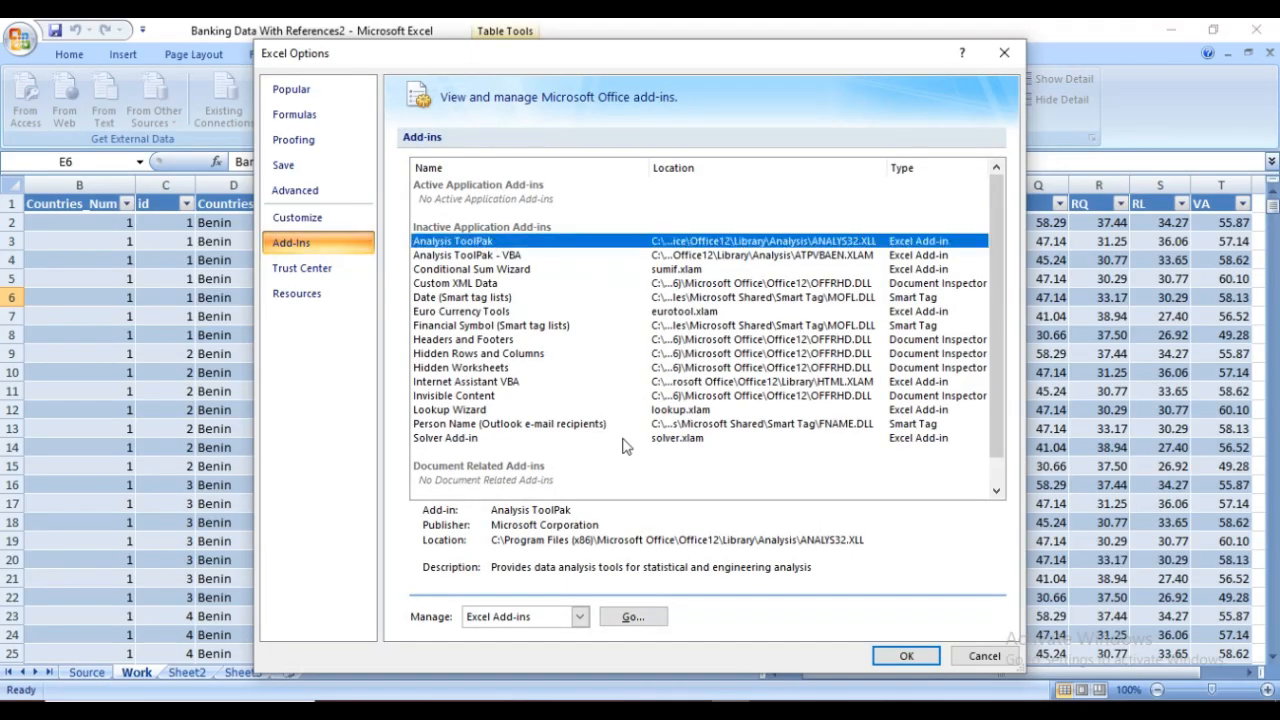
left_click(632, 616)
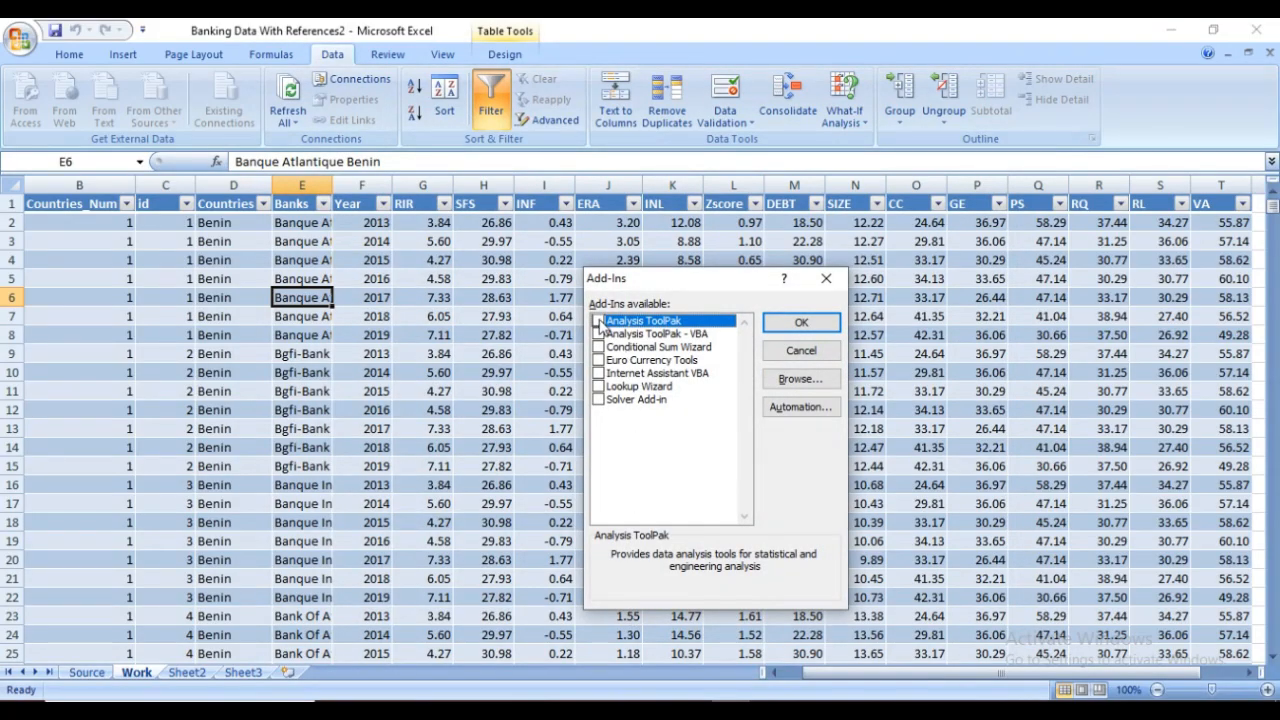
left_click(598, 322)
left_click(802, 324)
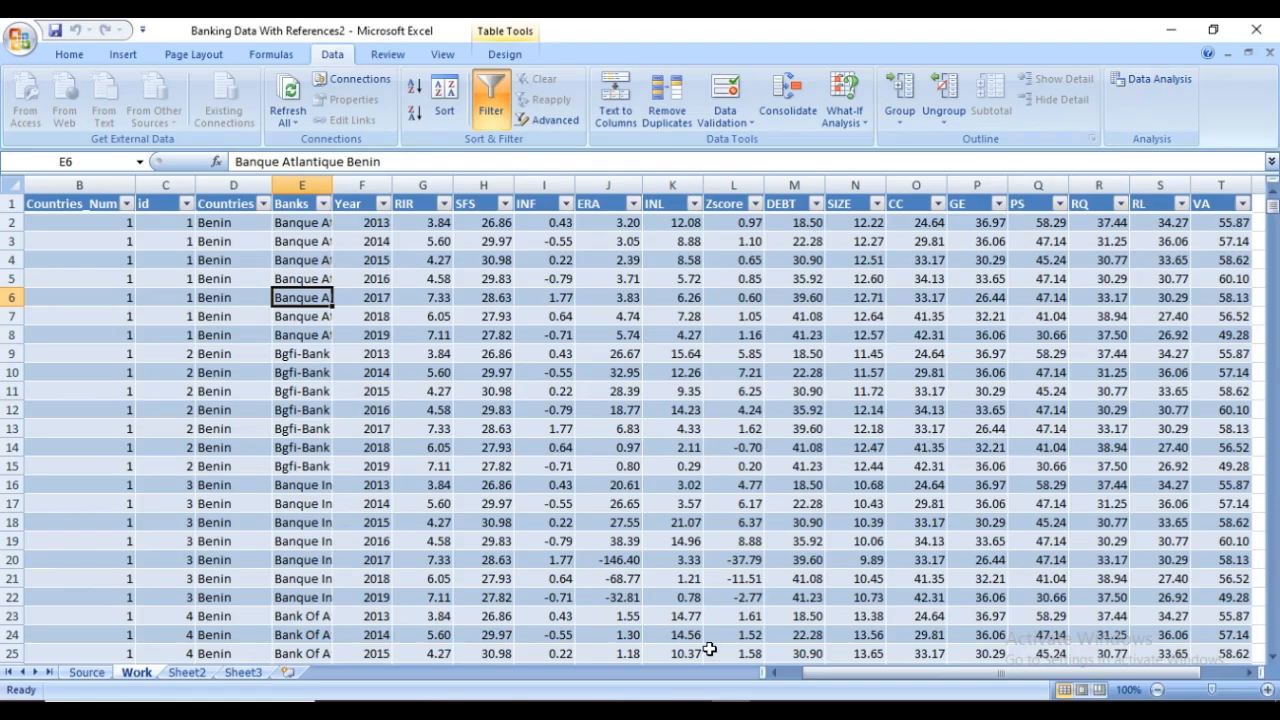
Check the Data Analysis outline in the Data Analytics Video Guide in Word and return to the banking workbook in Excel
left_click(692, 700)
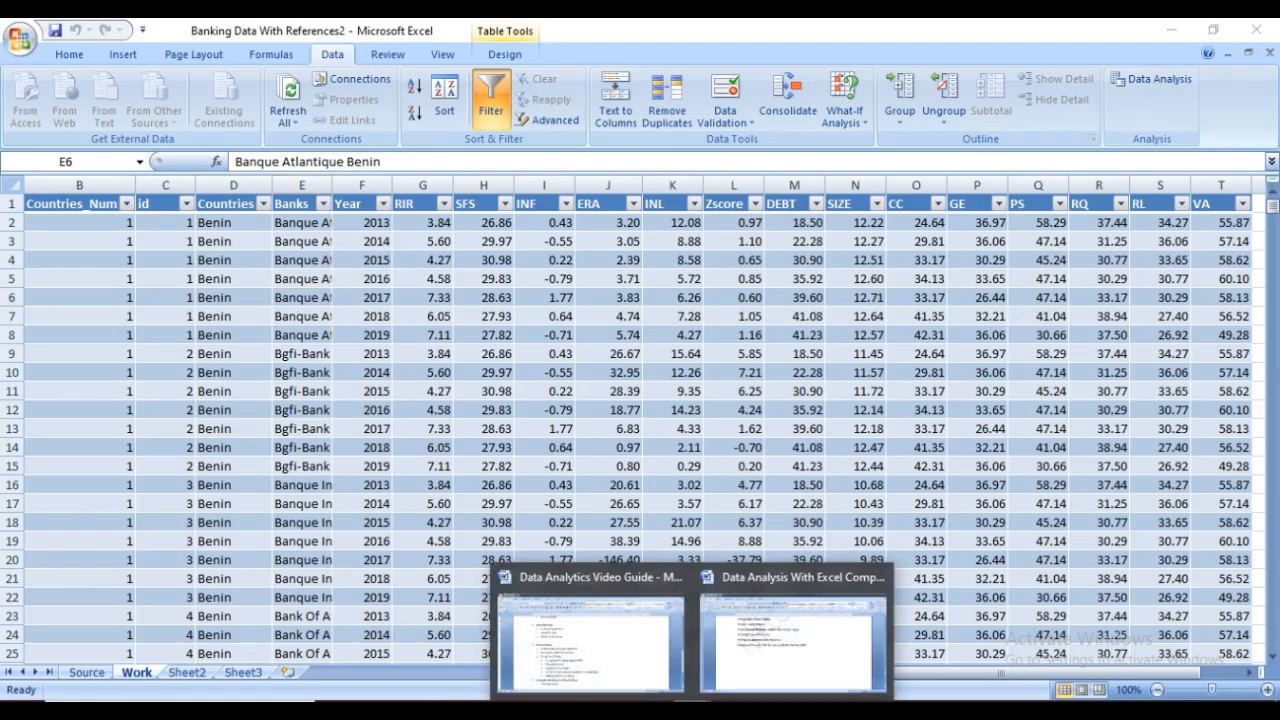
left_click(648, 668)
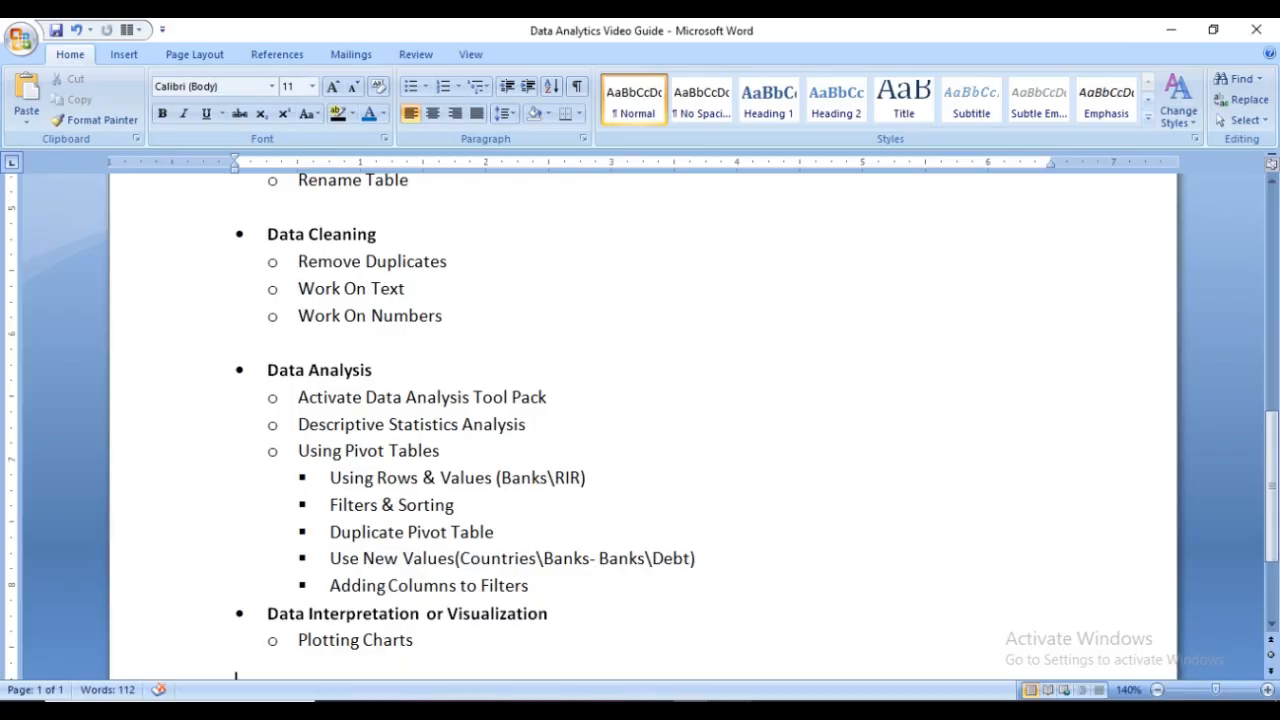
key("alt+Tab")
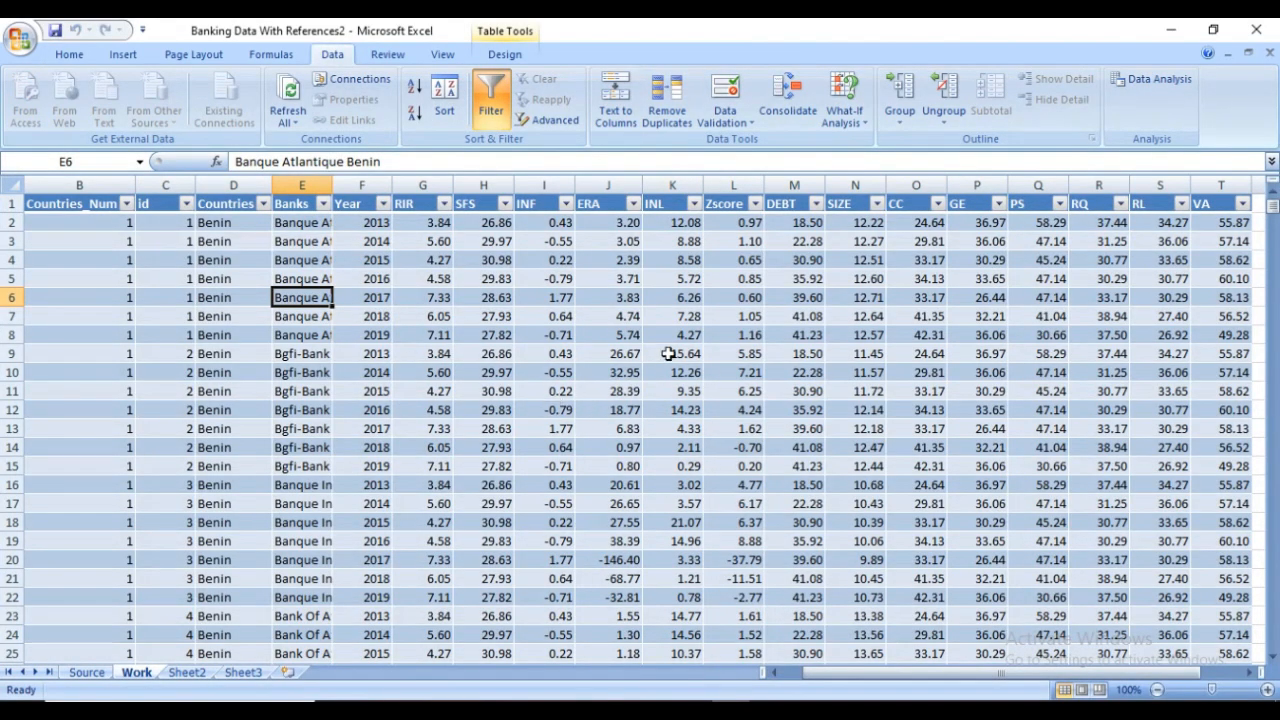
left_click(668, 353)
left_click(845, 356)
left_click(482, 390)
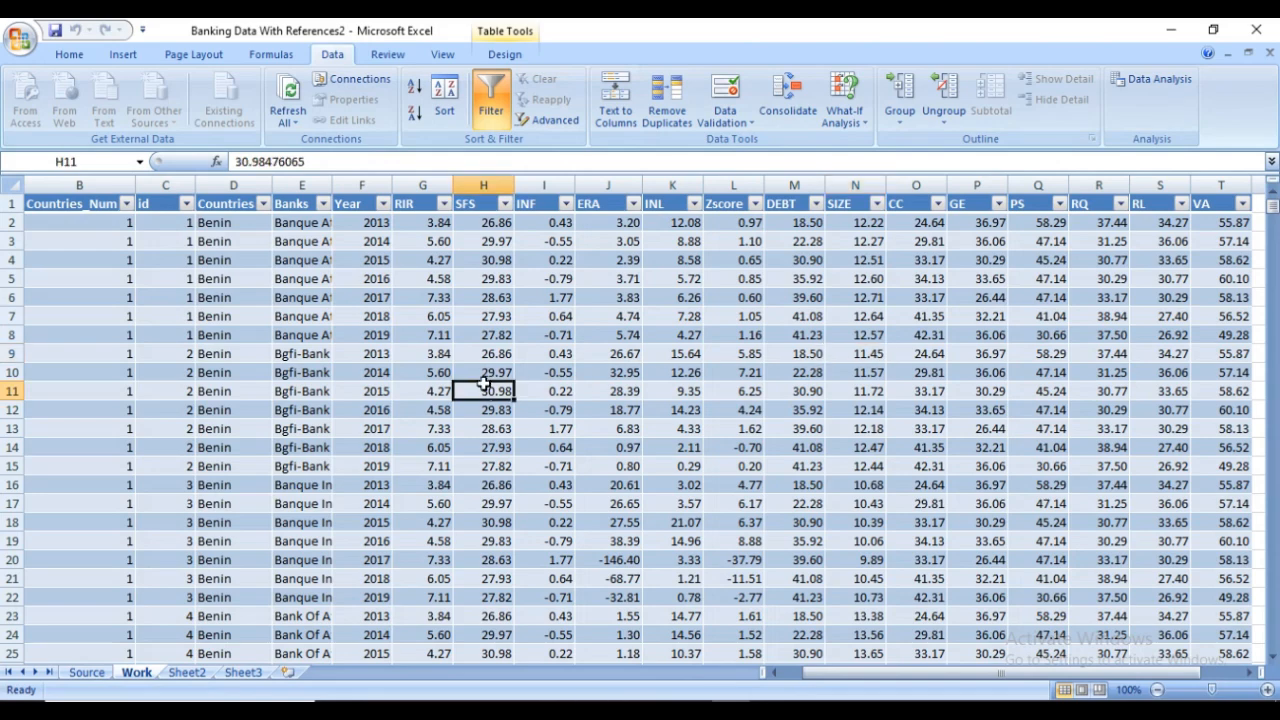
left_click(672, 444)
left_click(845, 412)
left_click(667, 368)
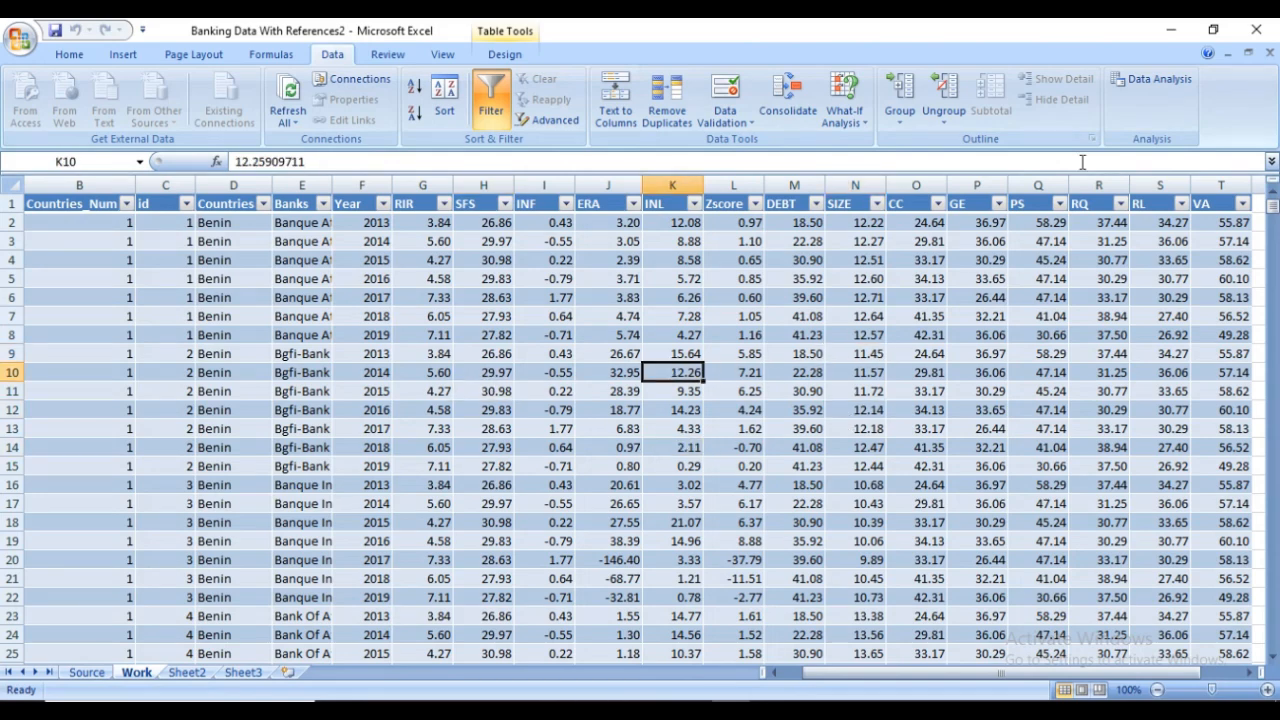
Start a Descriptive Statistics analysis and begin picking its input range on the Work sheet
left_click(1147, 78)
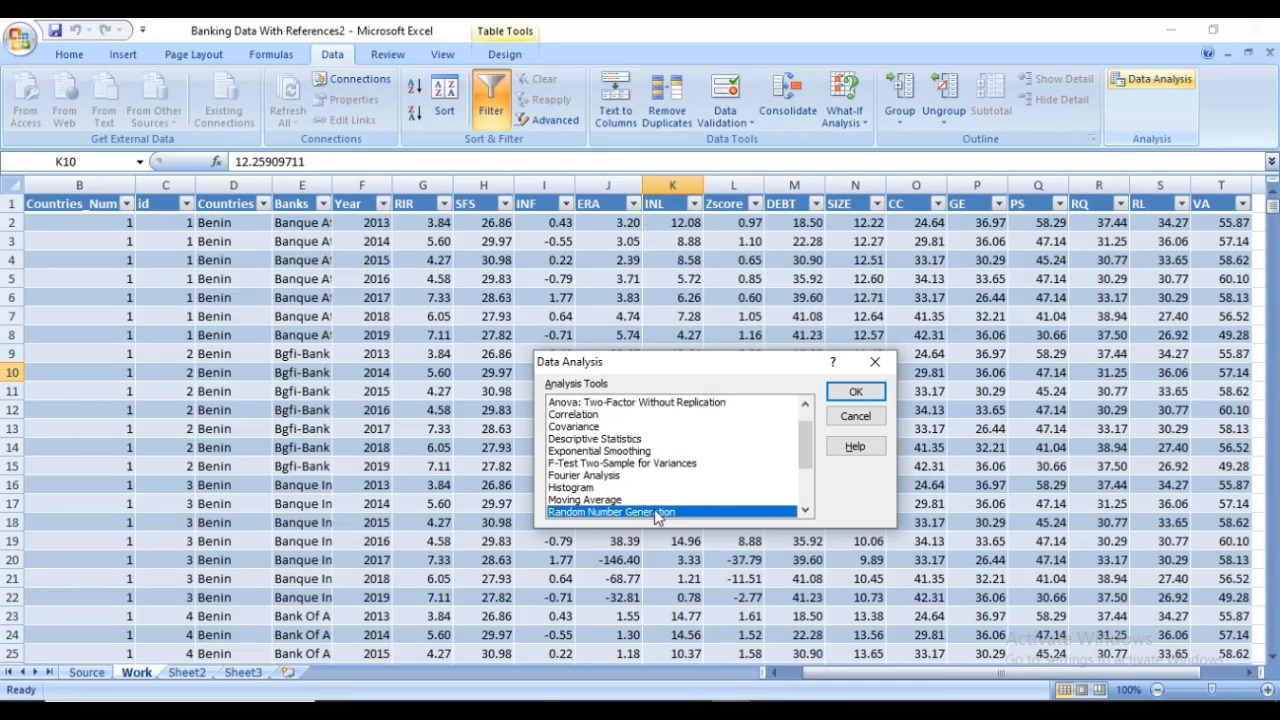
left_click(600, 440)
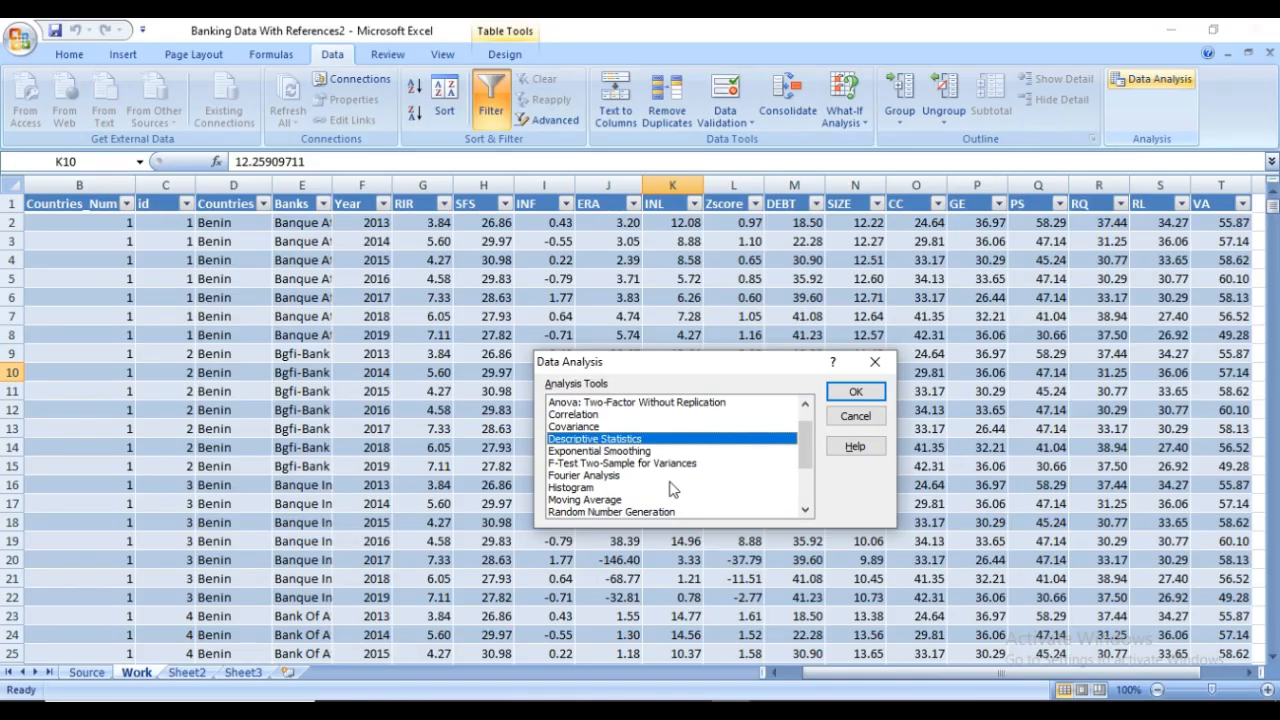
left_click(857, 392)
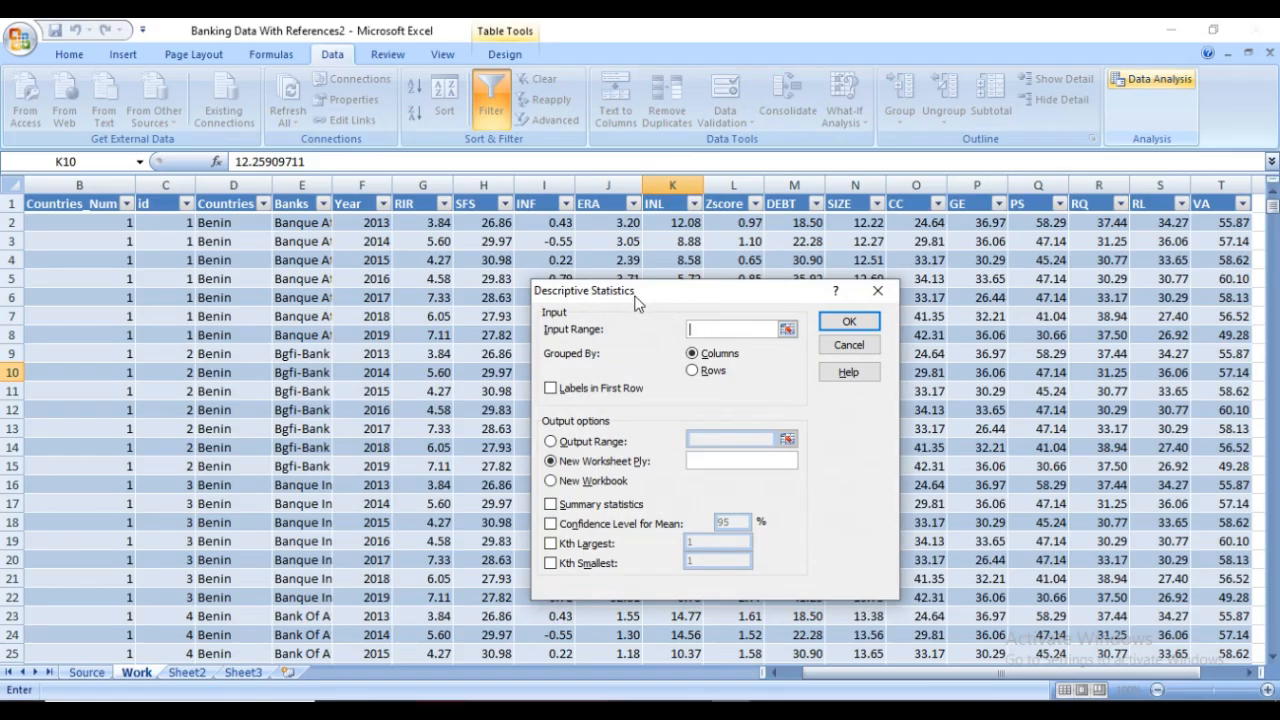
left_click(787, 331)
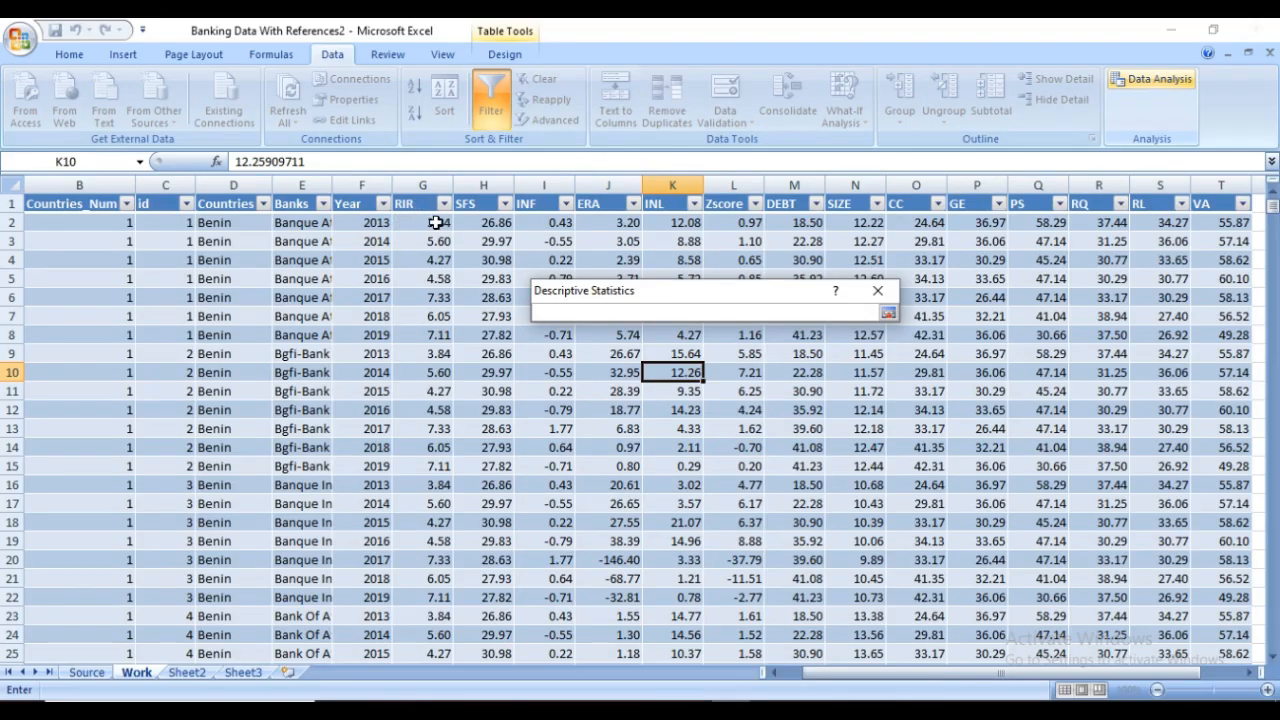
Set the Descriptive Statistics input range to $G$1:$T$743, covering the RIR to VA columns with their headers
left_click(433, 222)
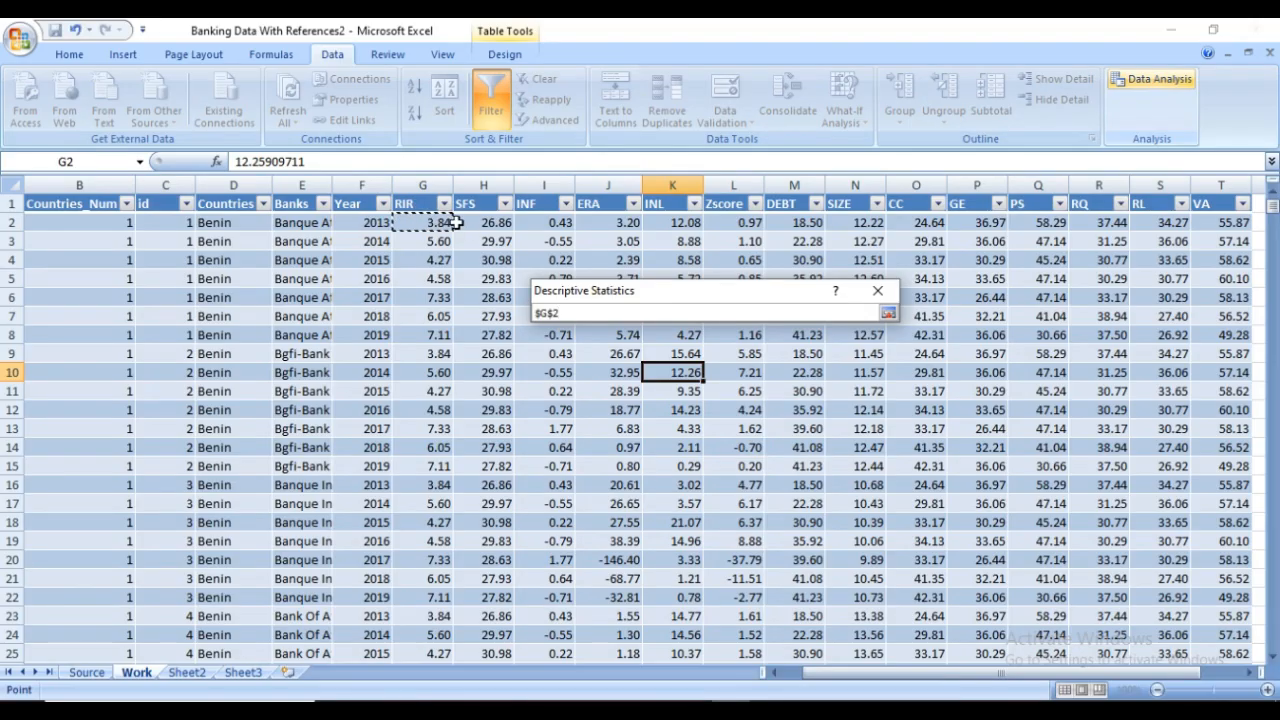
left_click(417, 203)
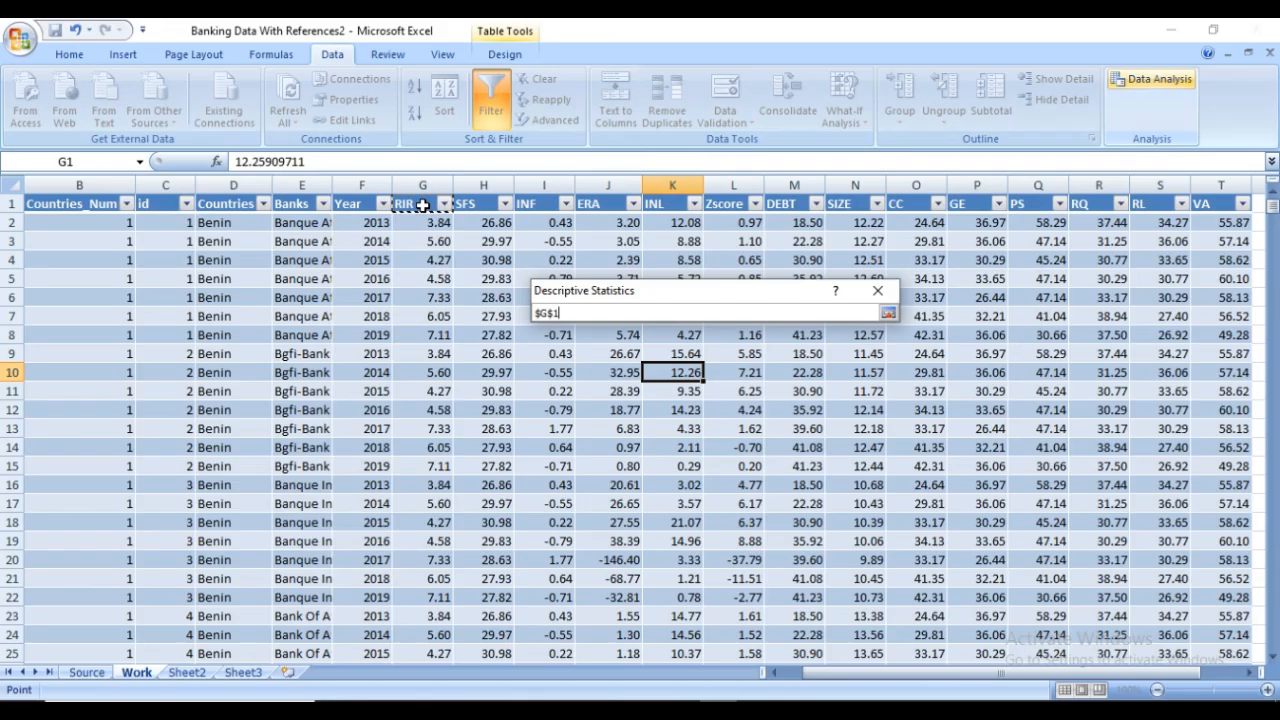
key("shift+Right")
key("shift+Right")
key("shift+Right")
key("shift+Right")
key("shift+Right")
key("shift+Right")
key("shift+Right")
key("shift+Right")
key("shift+Right")
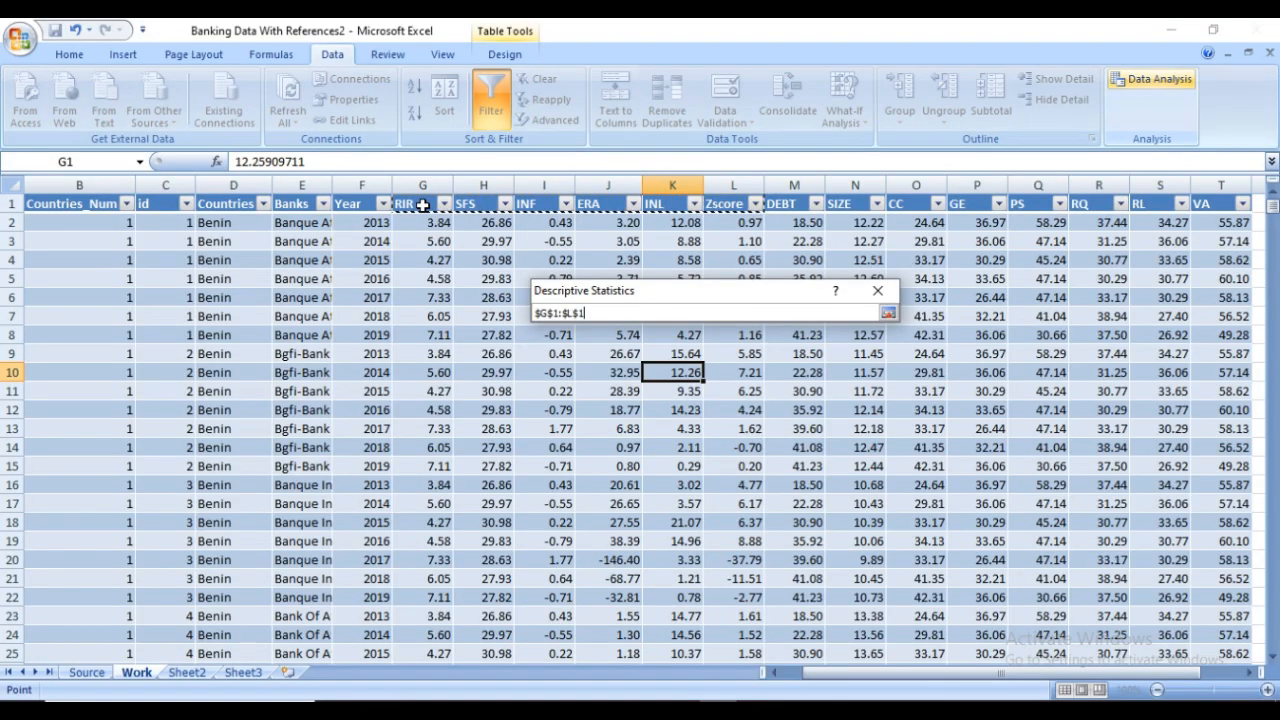
key("shift+Right")
key("shift+Right")
key("shift+Right")
key("shift+Right")
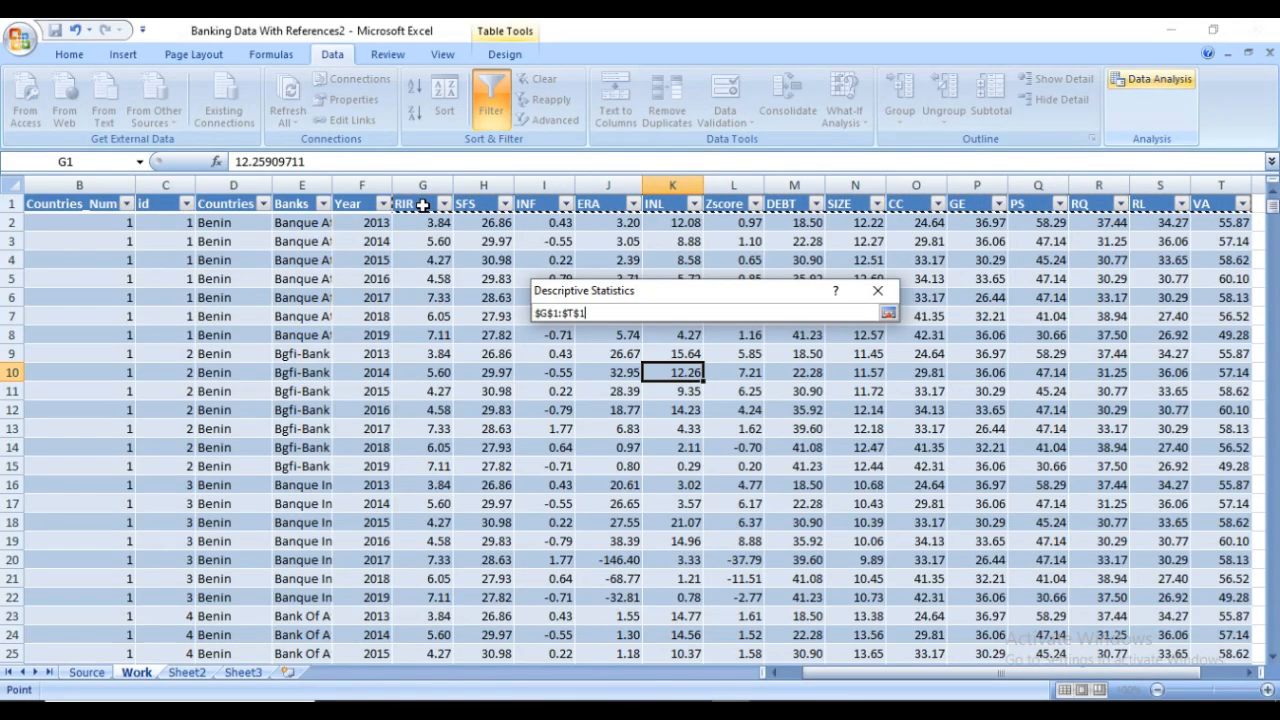
key("ctrl+shift+Down")
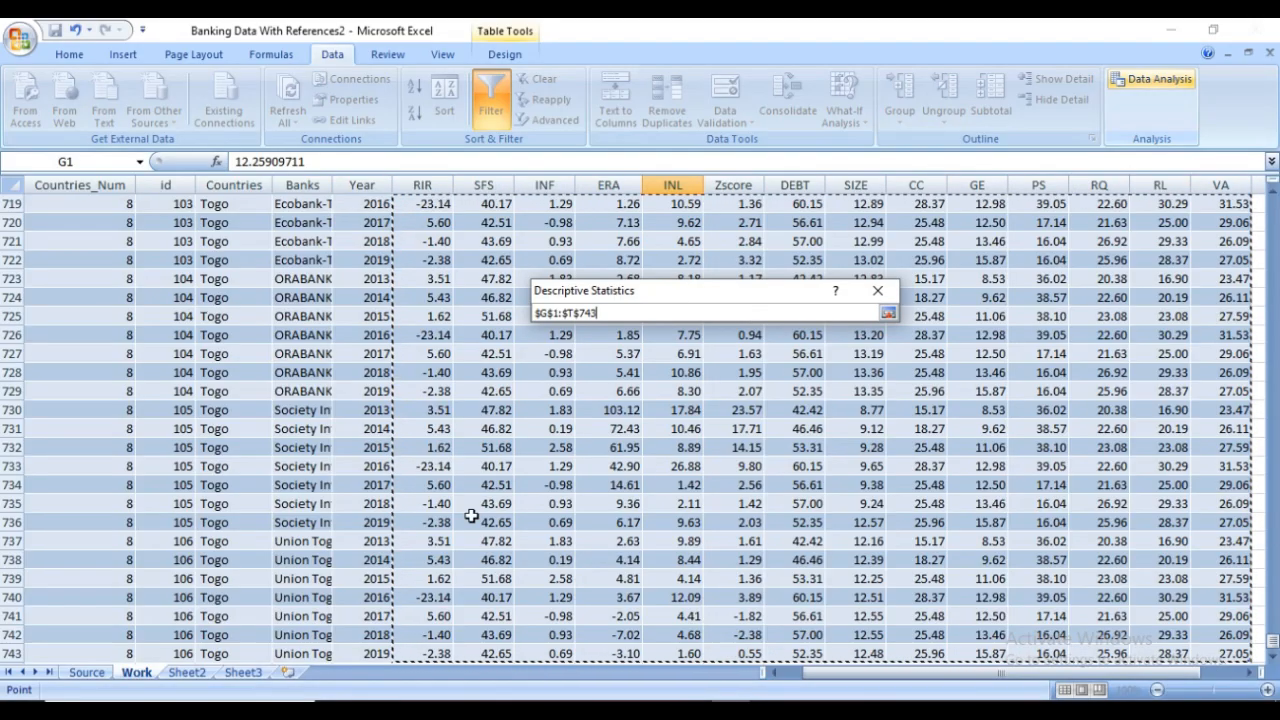
scroll(704, 413, "up", 11)
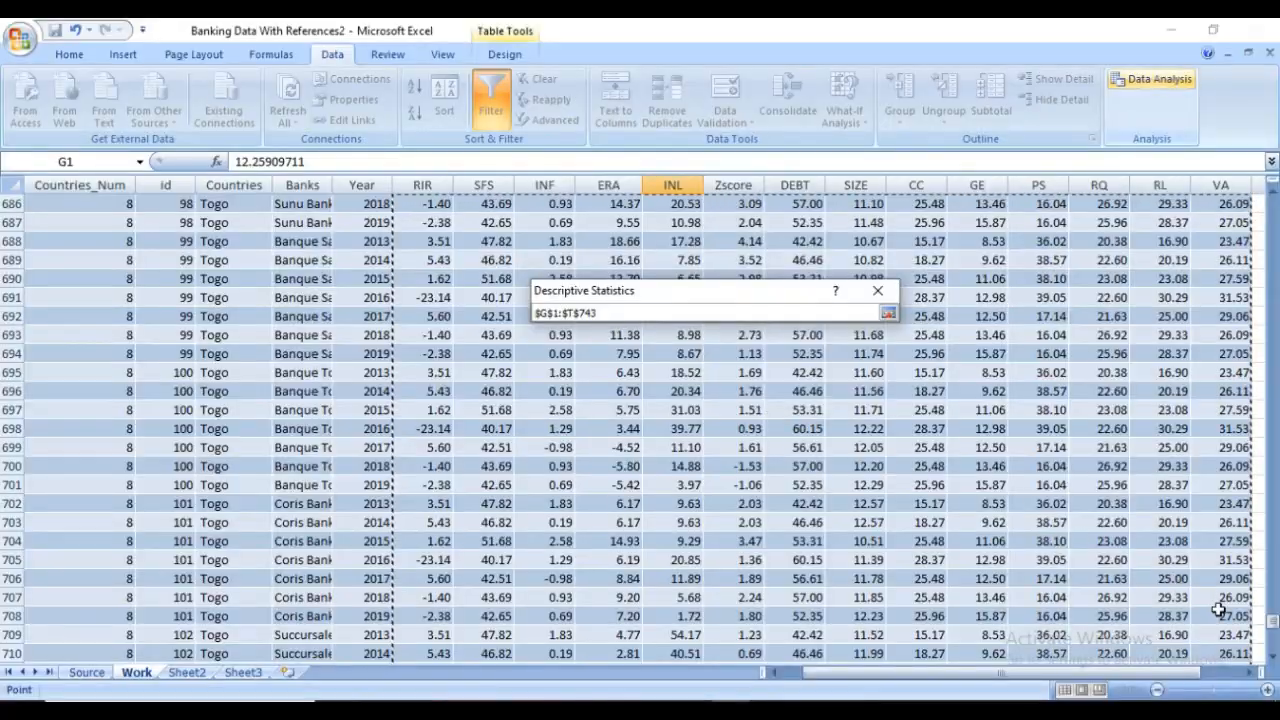
left_click_drag(1272, 622, 1272, 205)
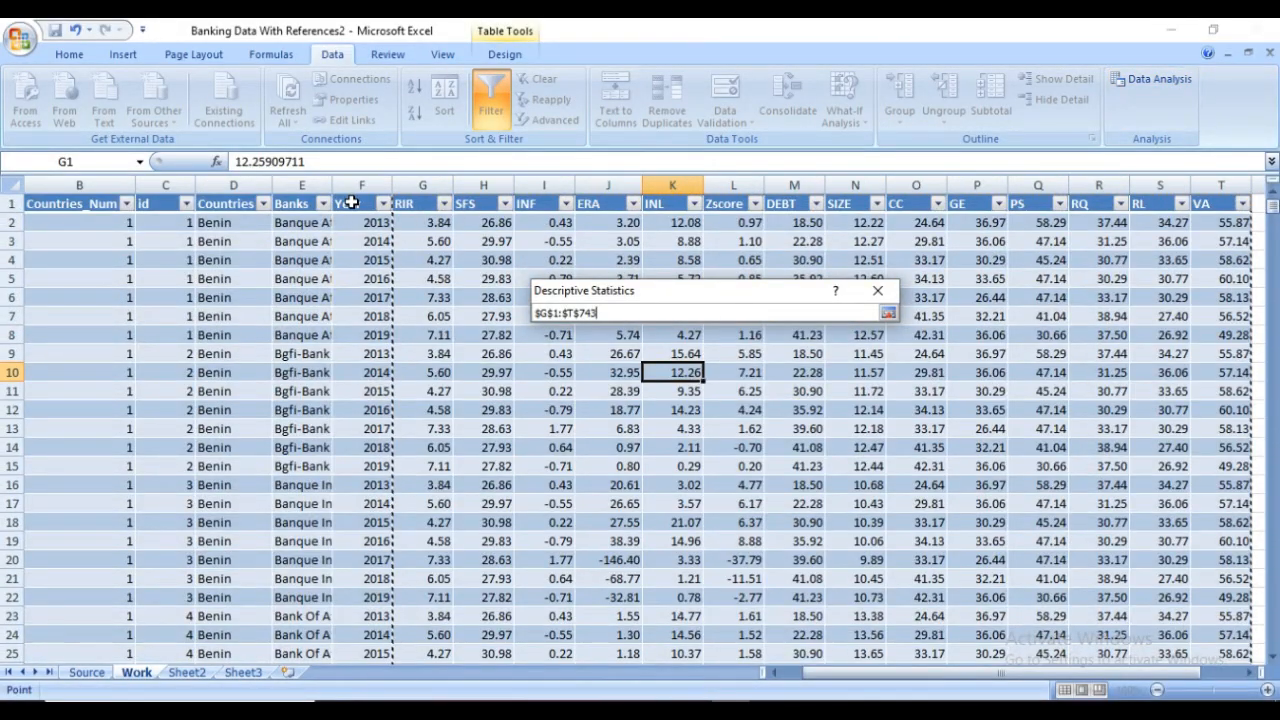
Reselect the input range from the RIR header cell across to VA and down to the table's last row, $G$1:$T$743
left_click(420, 205)
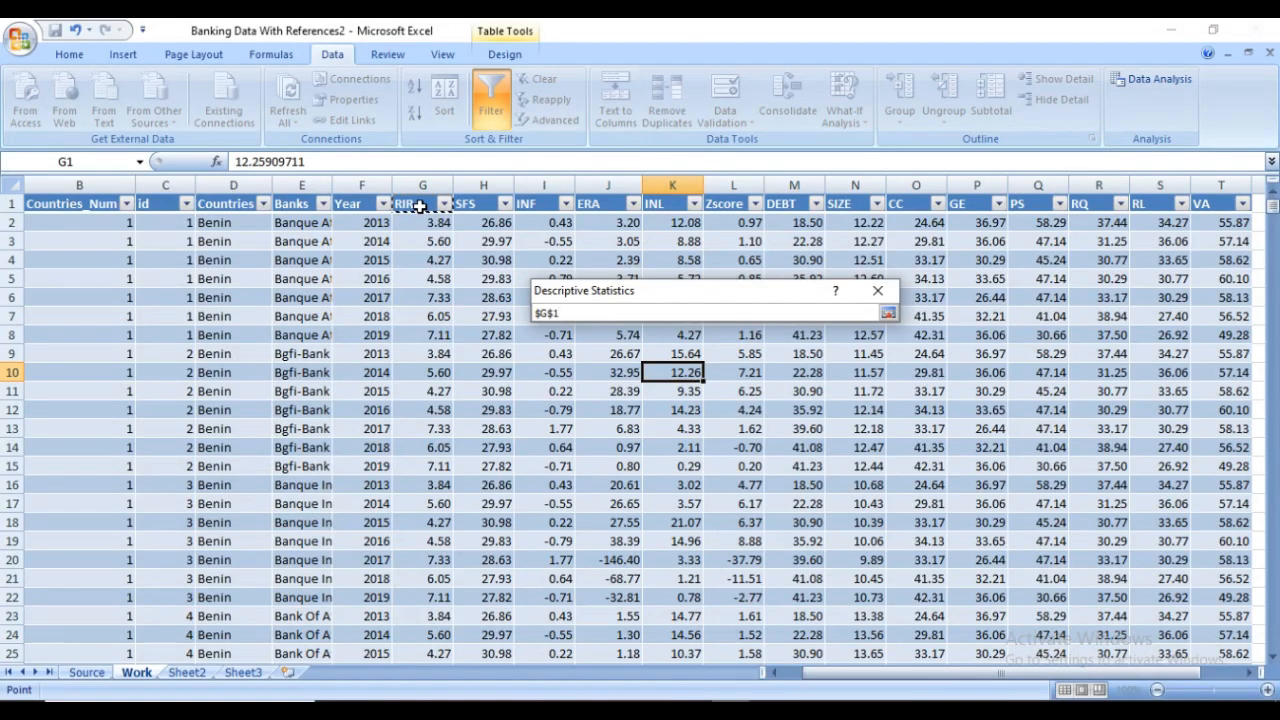
key("shift+Right")
key("shift+Right")
key("shift+Right")
key("shift+Right")
key("shift+Right")
key("shift+Right")
key("shift+Right")
key("shift+Right")
key("shift+Right")
key("shift+Right")
key("shift+Right")
key("shift+Right")
key("shift+Right")
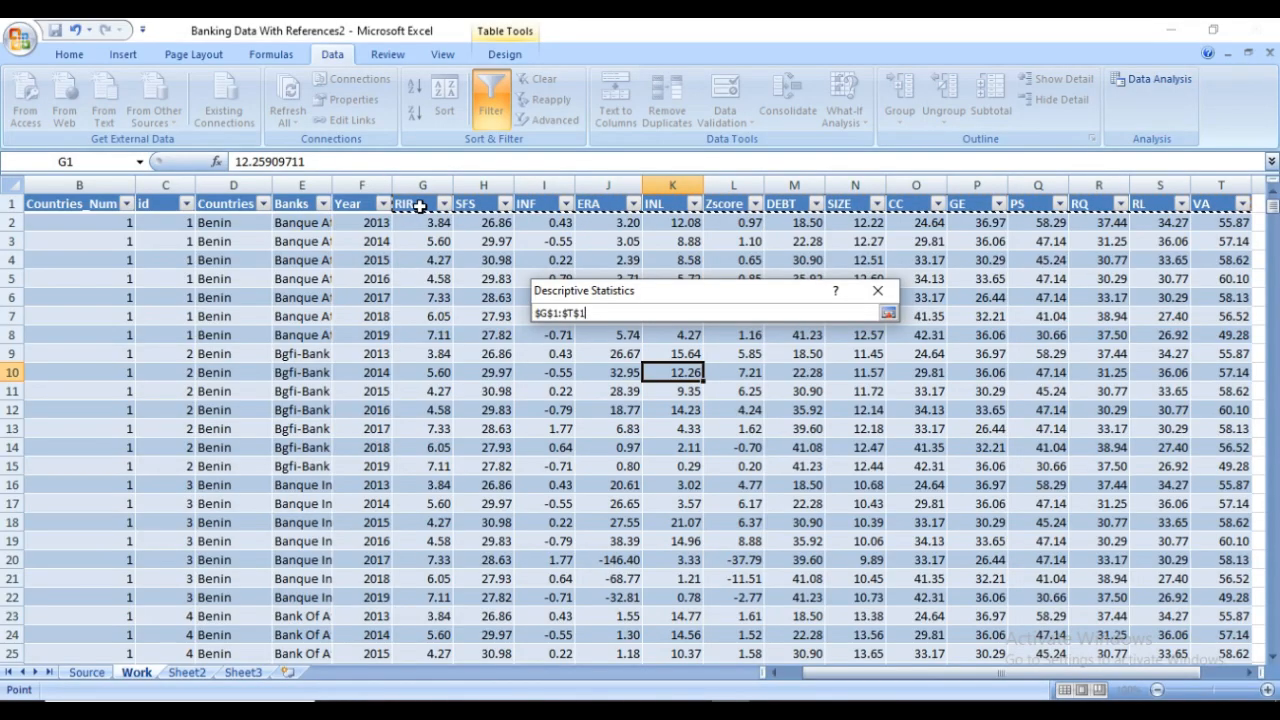
key("ctrl+shift+Down")
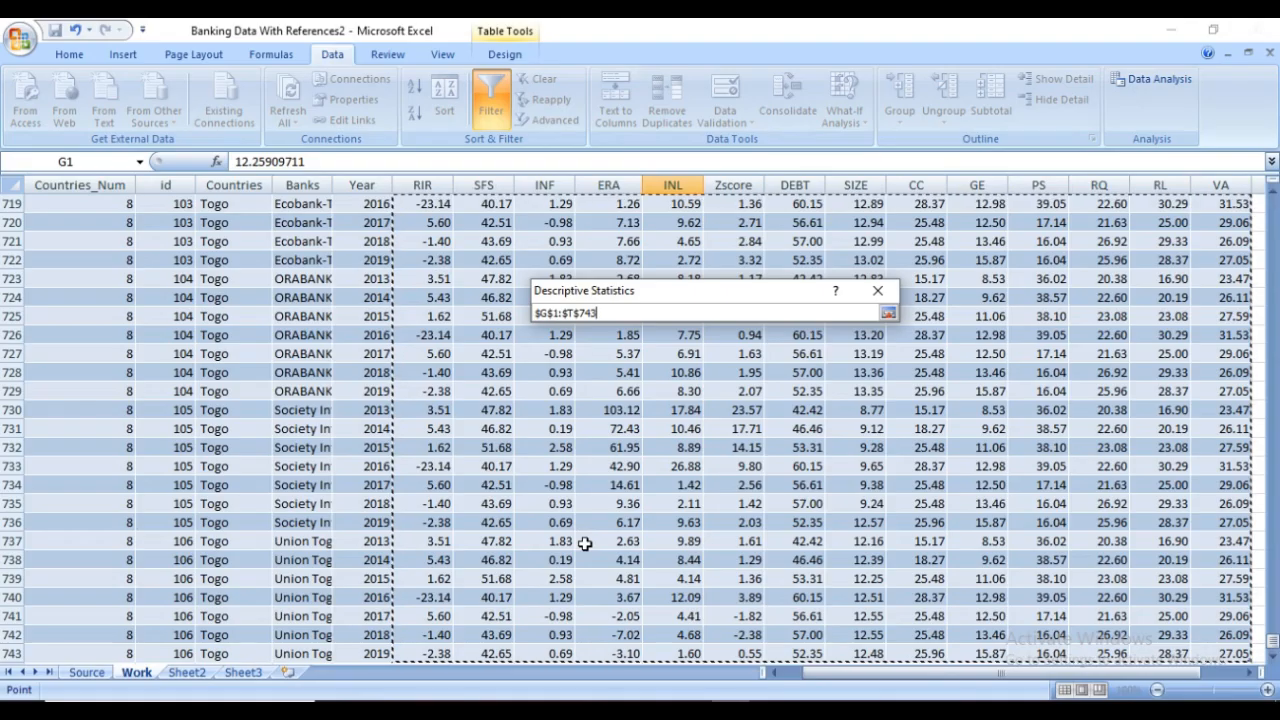
key("Return")
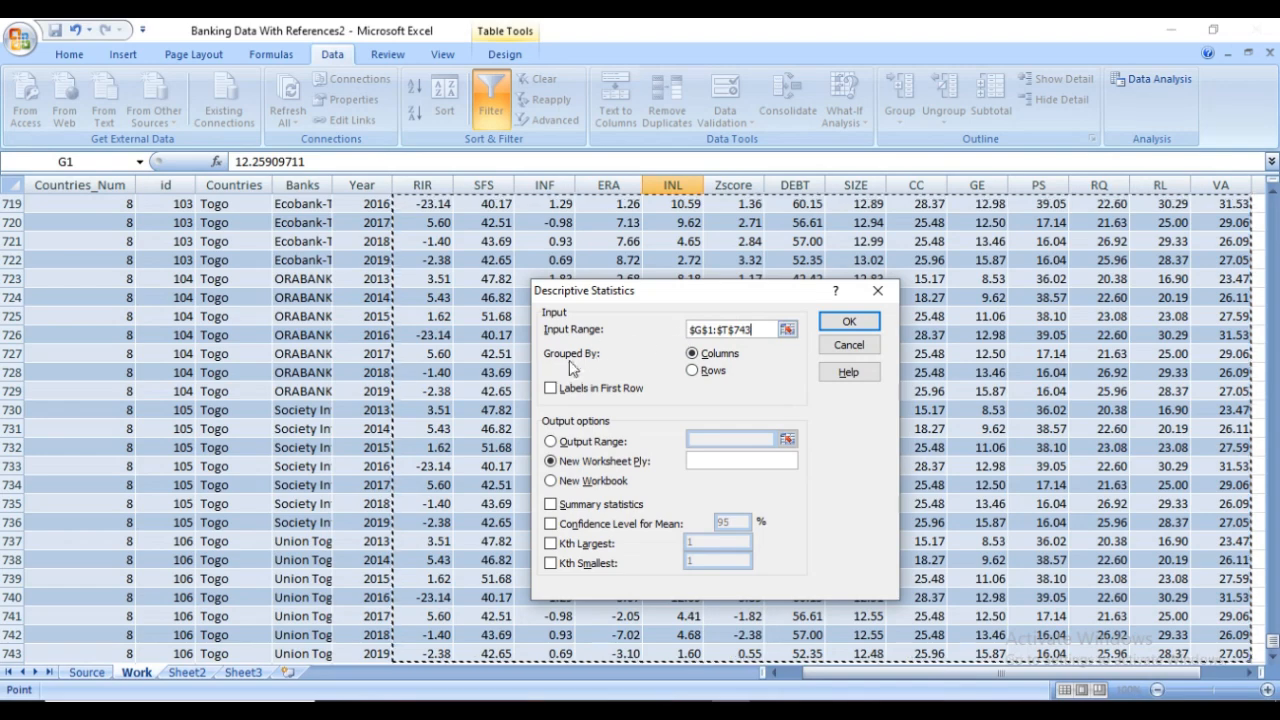
Run Descriptive Statistics with first-row labels and summary statistics to a new worksheet, and widen column A of the output
left_click(550, 388)
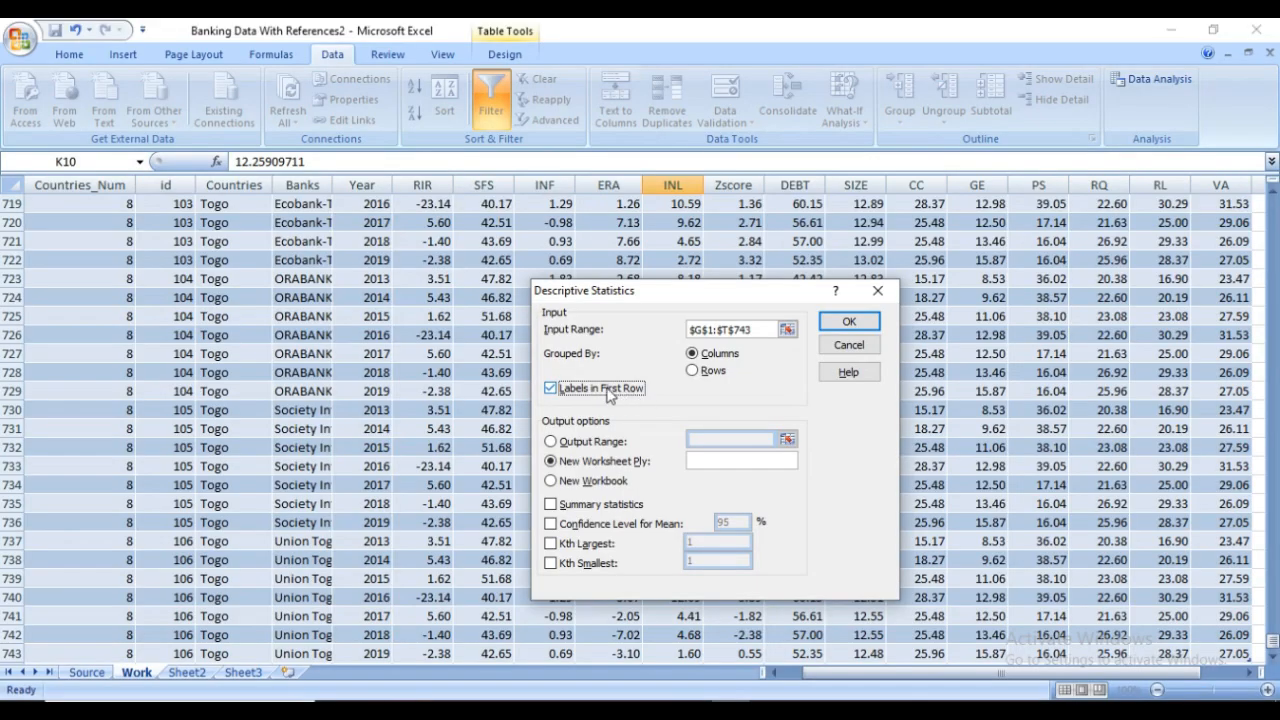
left_click(551, 506)
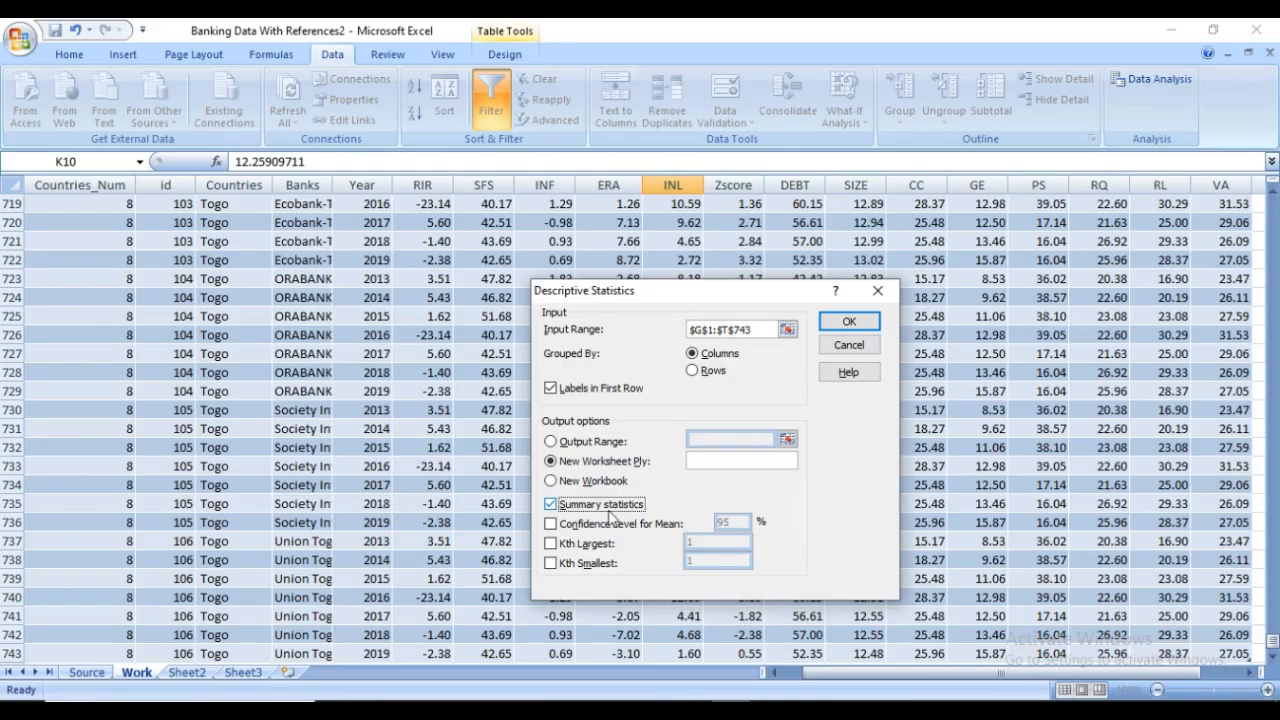
left_click(838, 326)
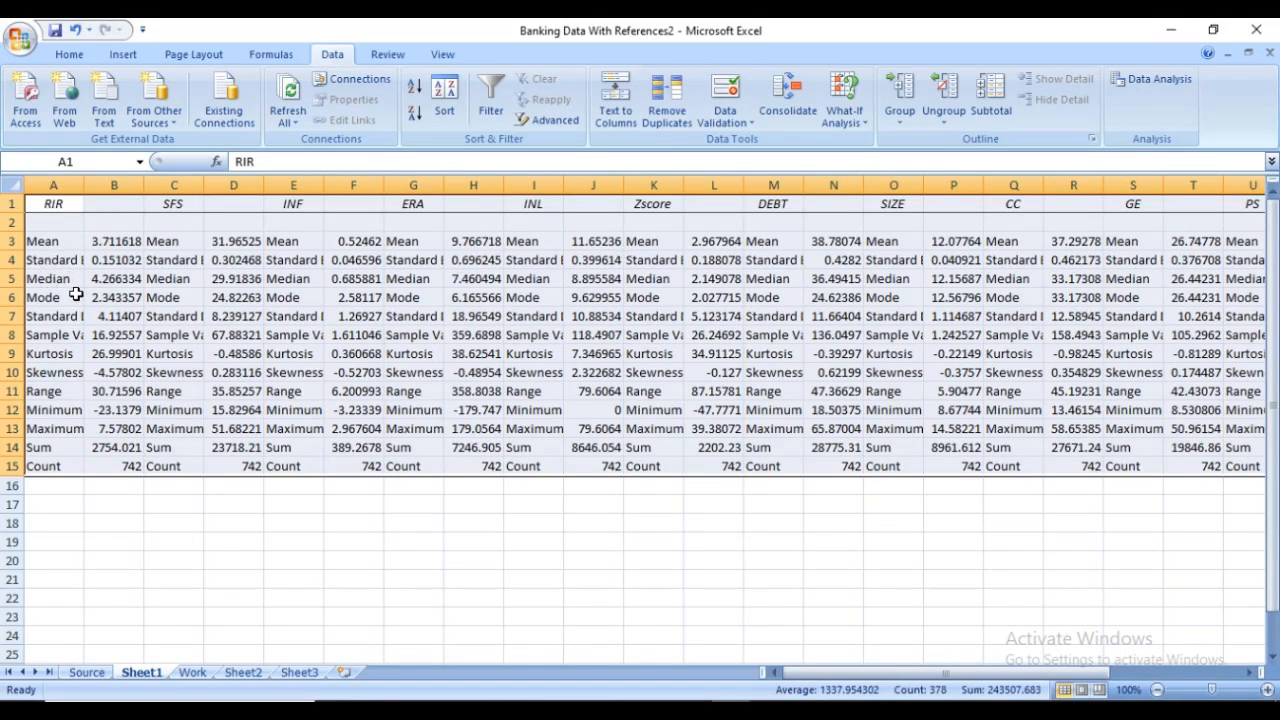
left_click_drag(84, 186, 102, 186)
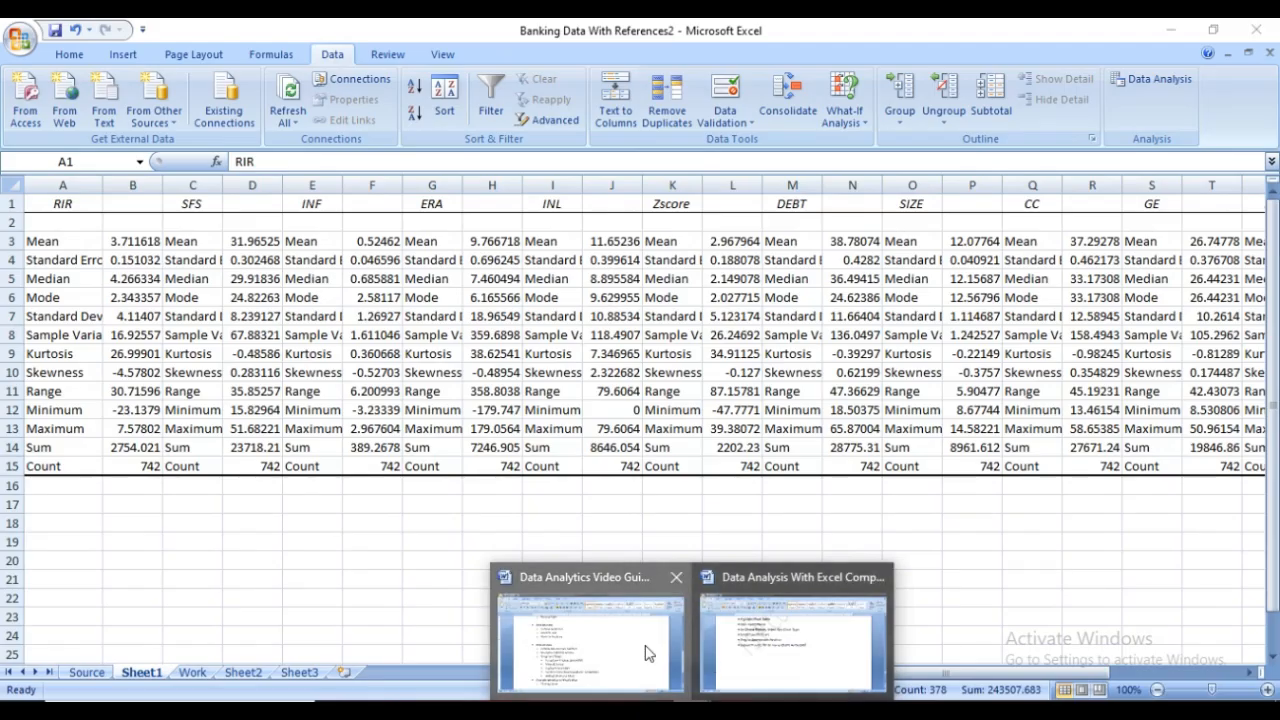
Check the next topic in the Word video guide and create a PivotTable from Banktable on the Work sheet in a new worksheet
left_click(652, 652)
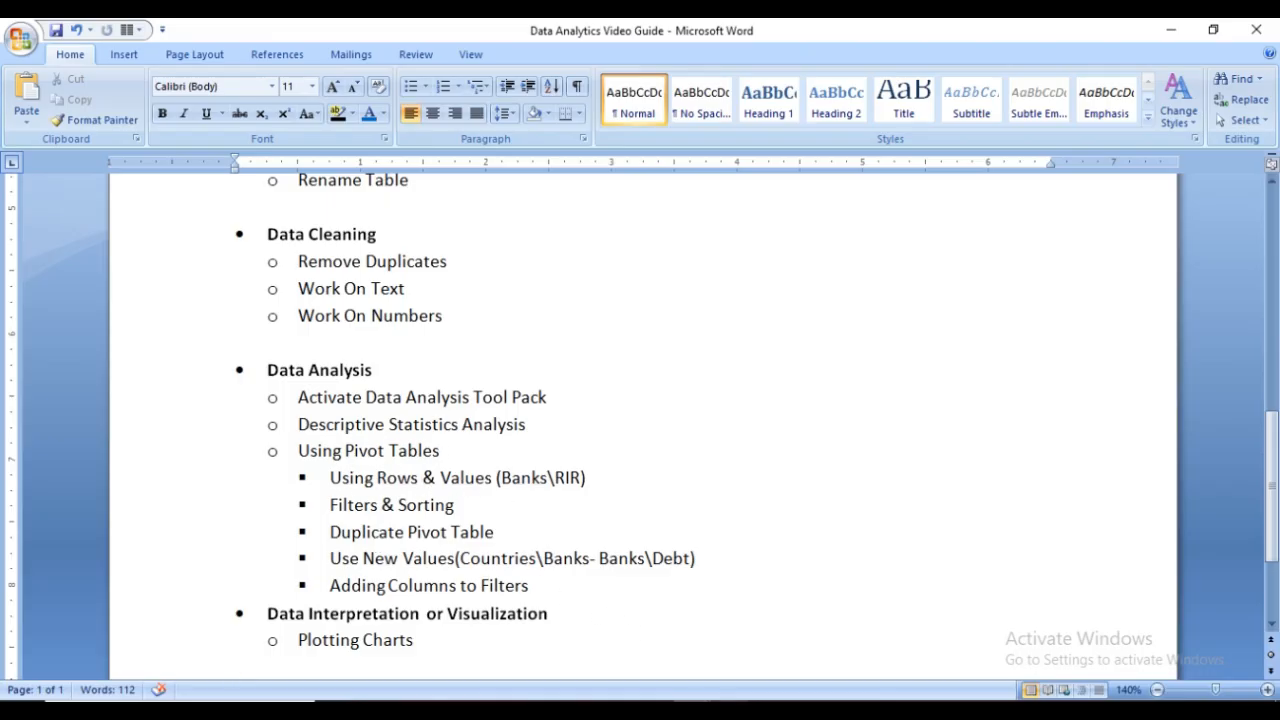
left_click(735, 710)
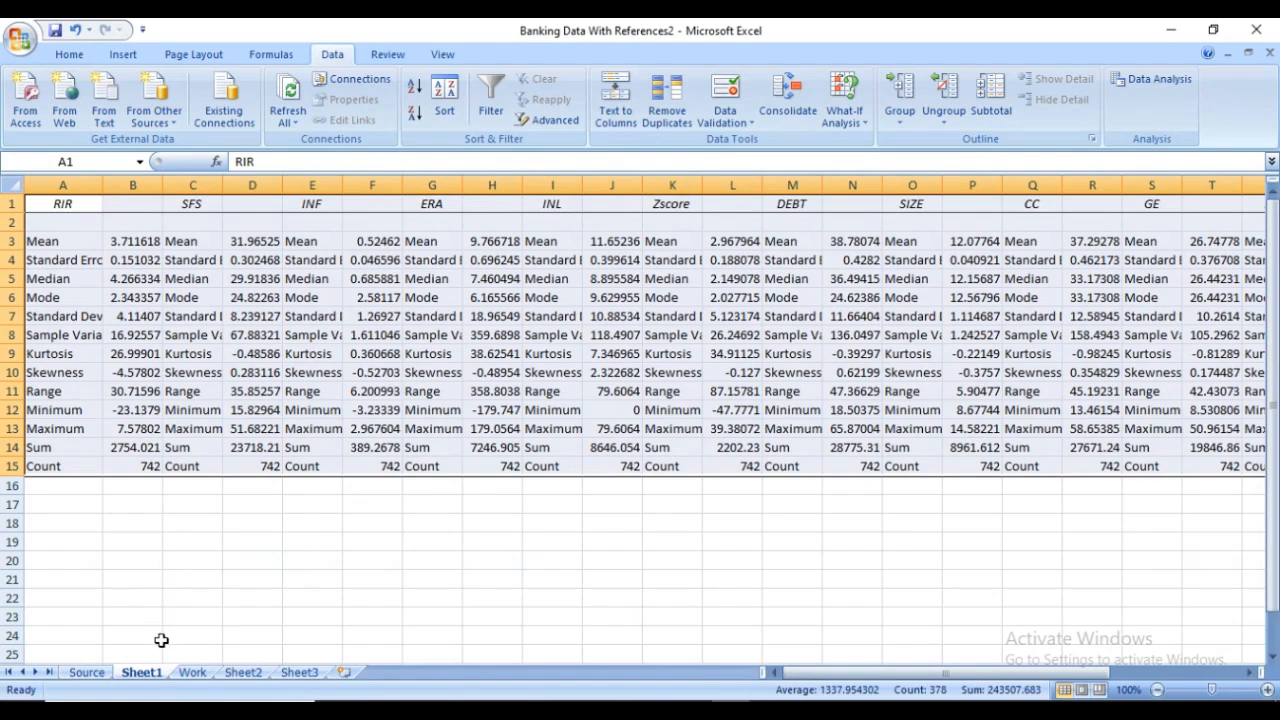
left_click(192, 672)
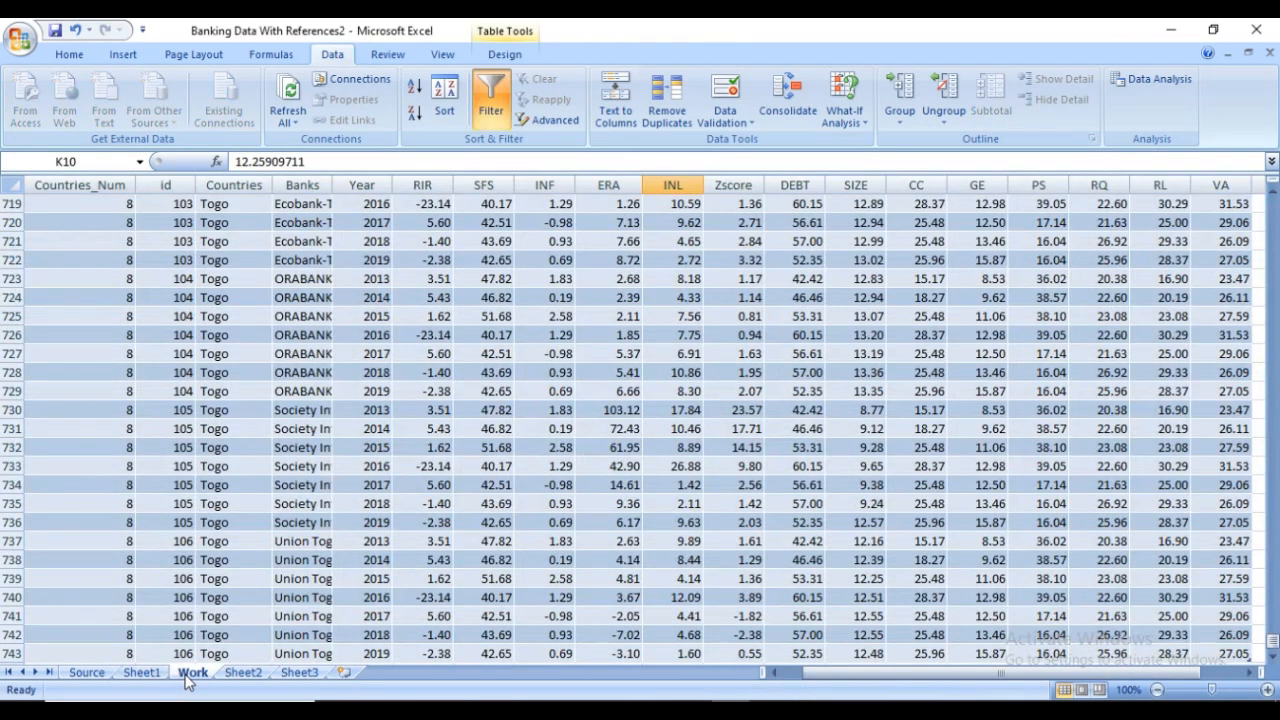
left_click(613, 372)
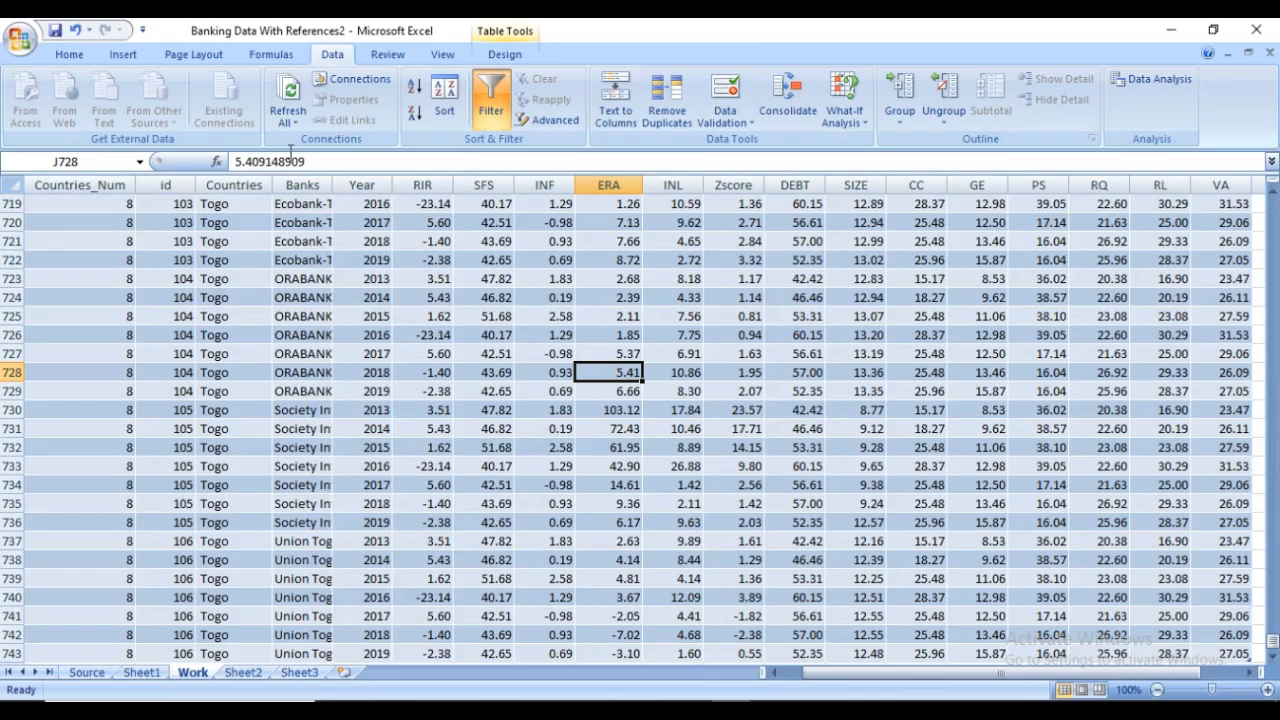
left_click(123, 55)
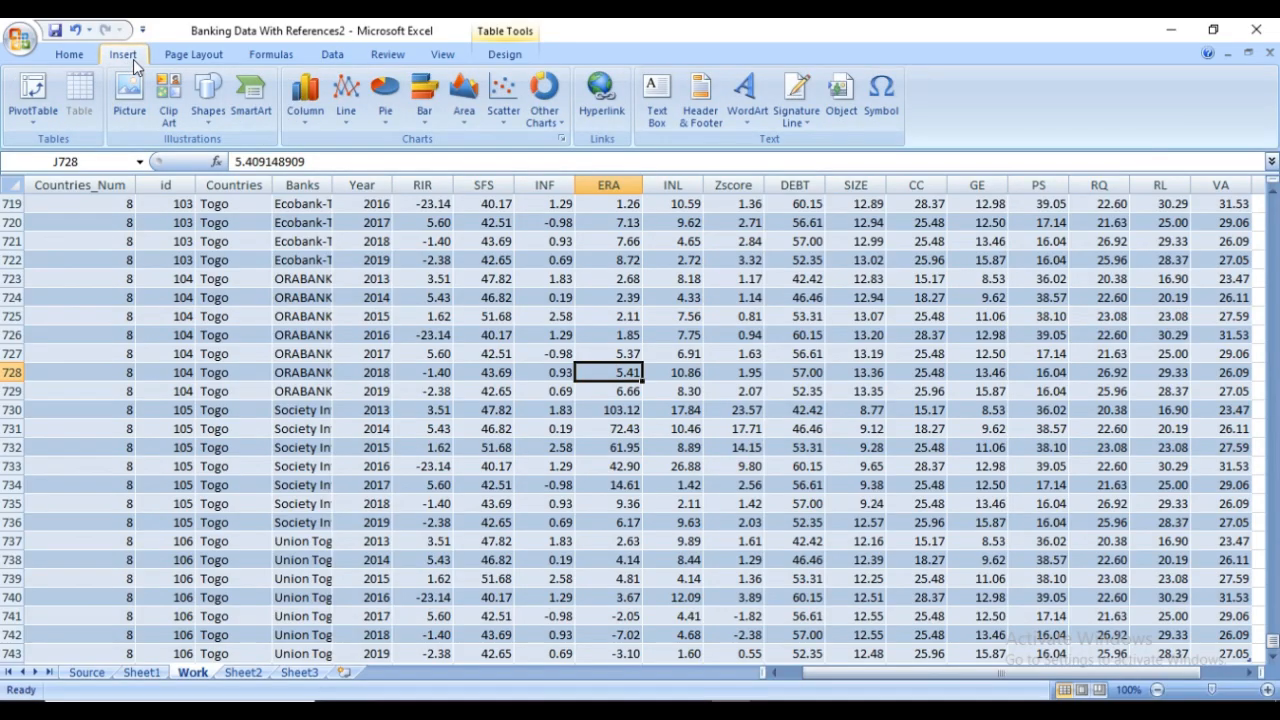
left_click(33, 97)
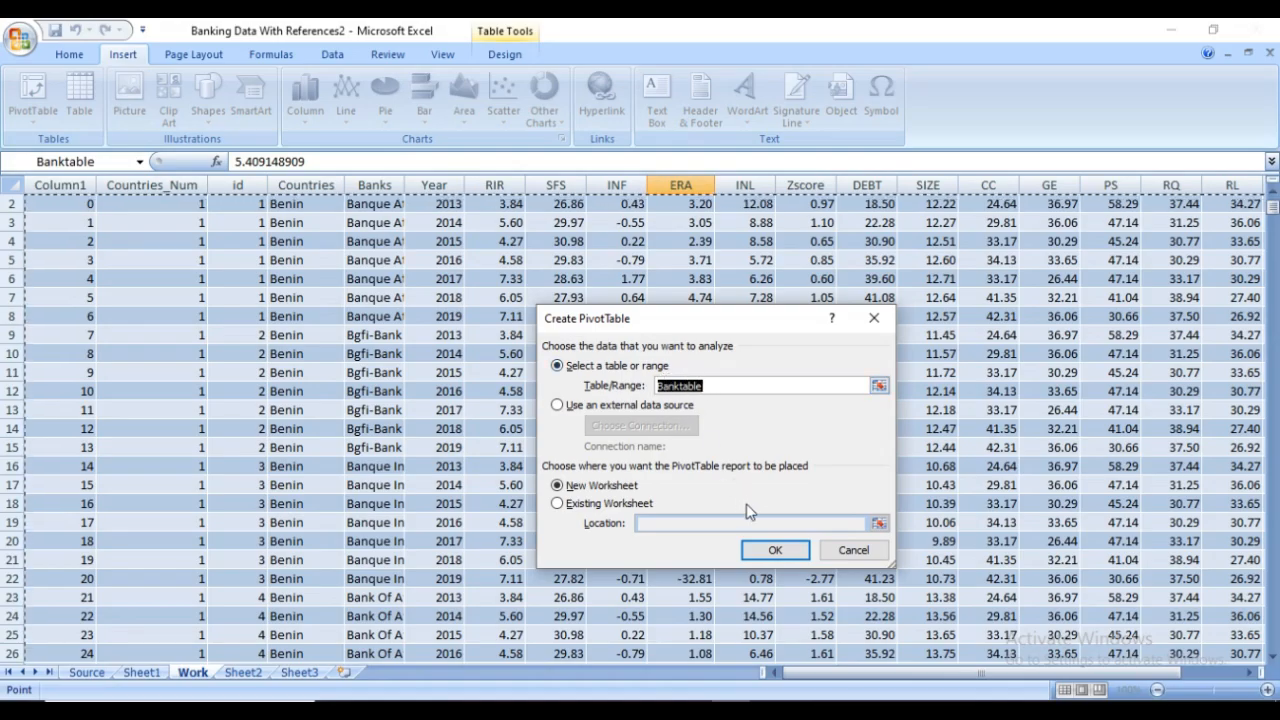
left_click(757, 550)
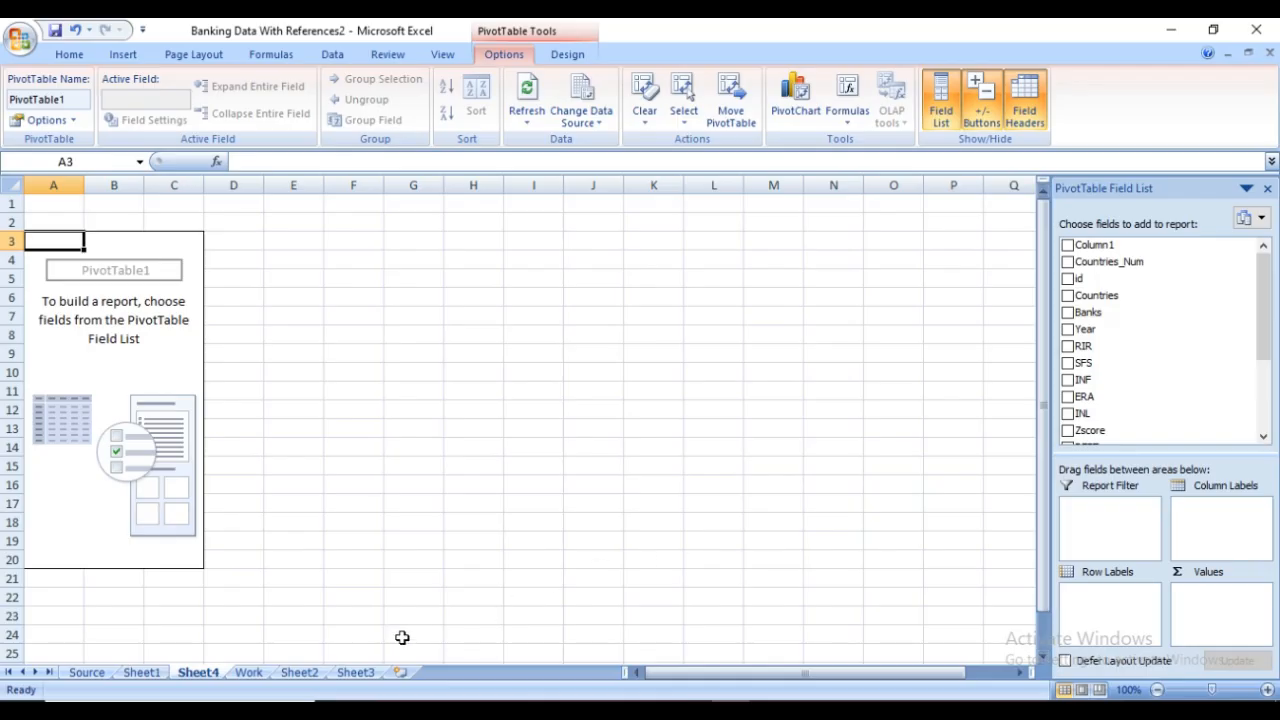
Review the source data on the Work sheet and the pivot table topics in the Word guide, returning to the empty PivotTable on Sheet4
left_click(249, 672)
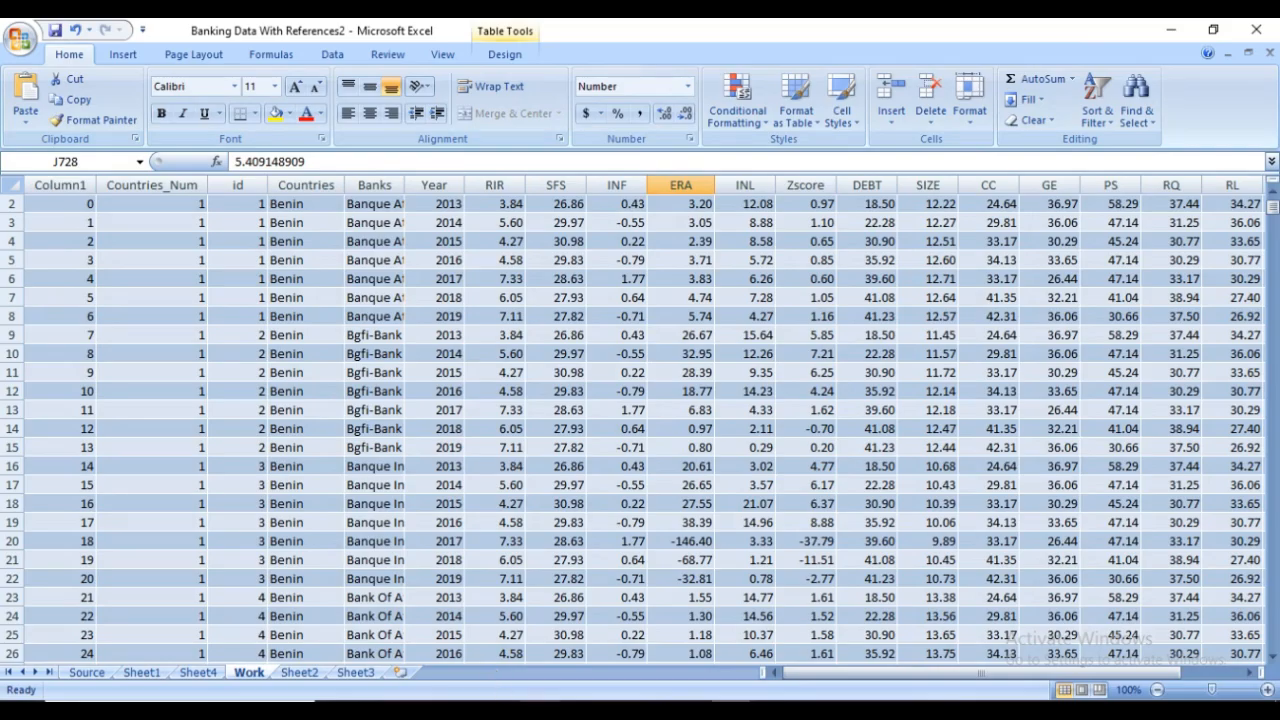
left_click(205, 674)
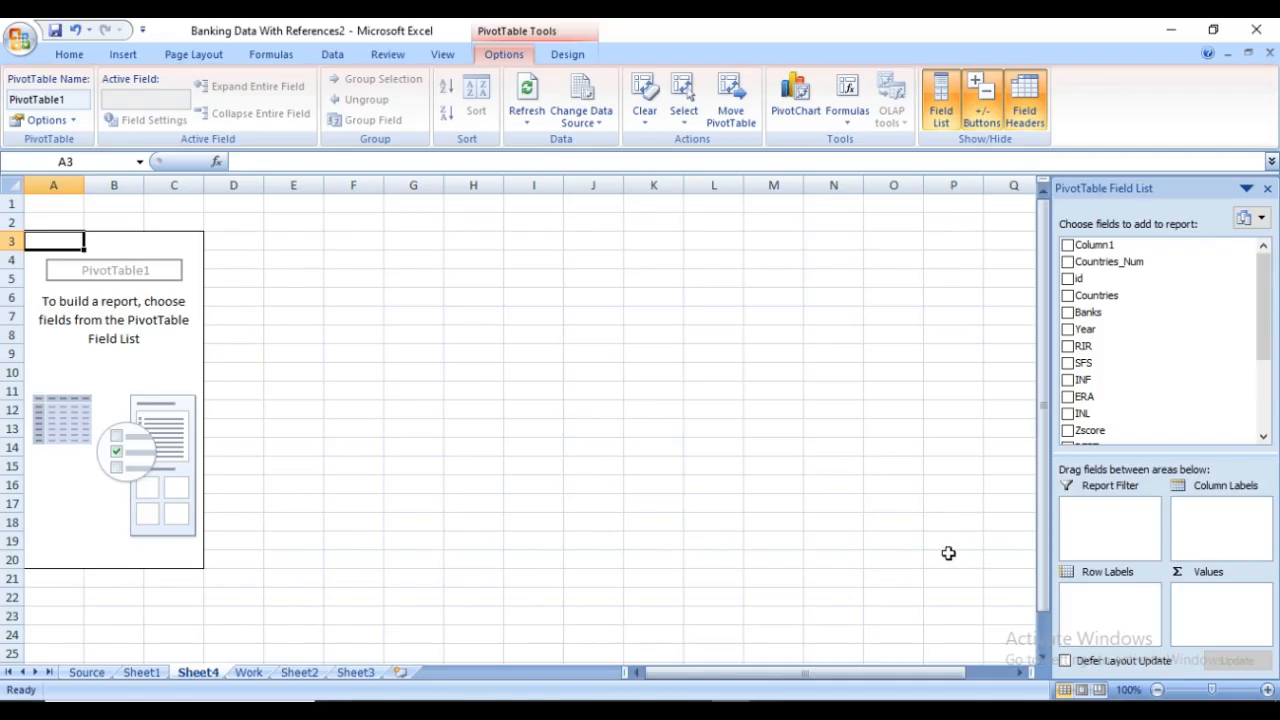
left_click(590, 709)
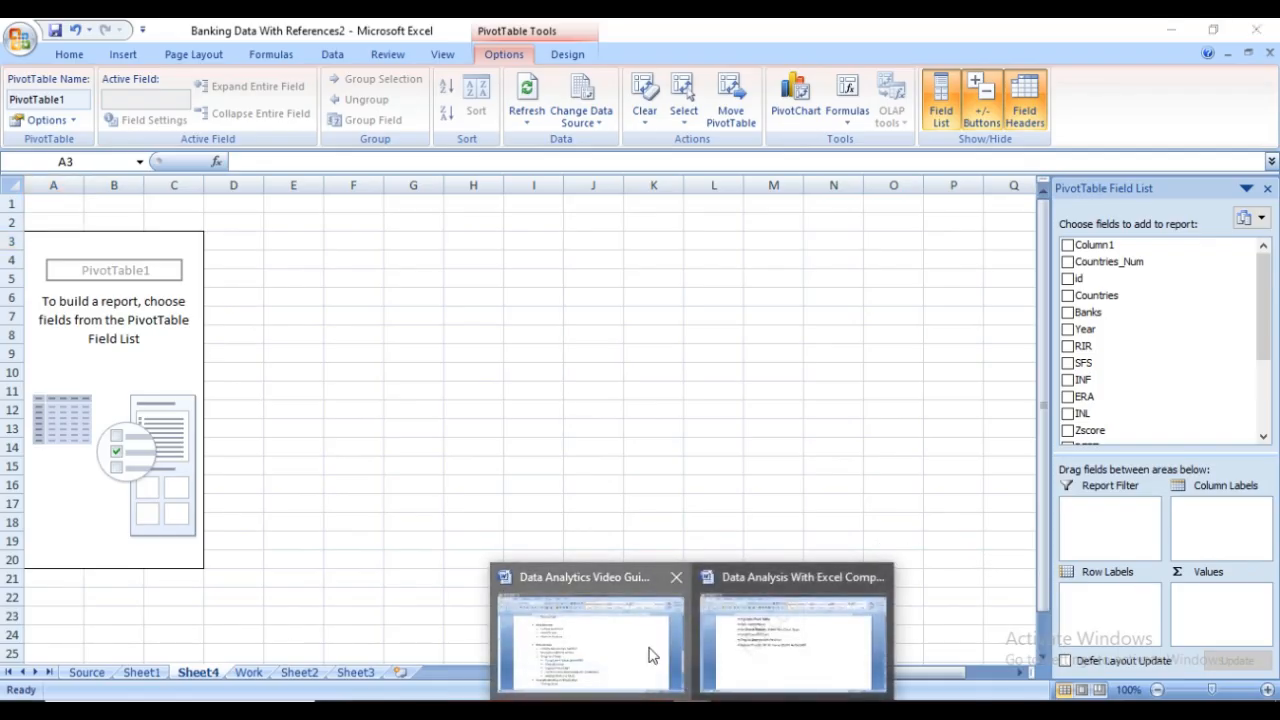
left_click(650, 655)
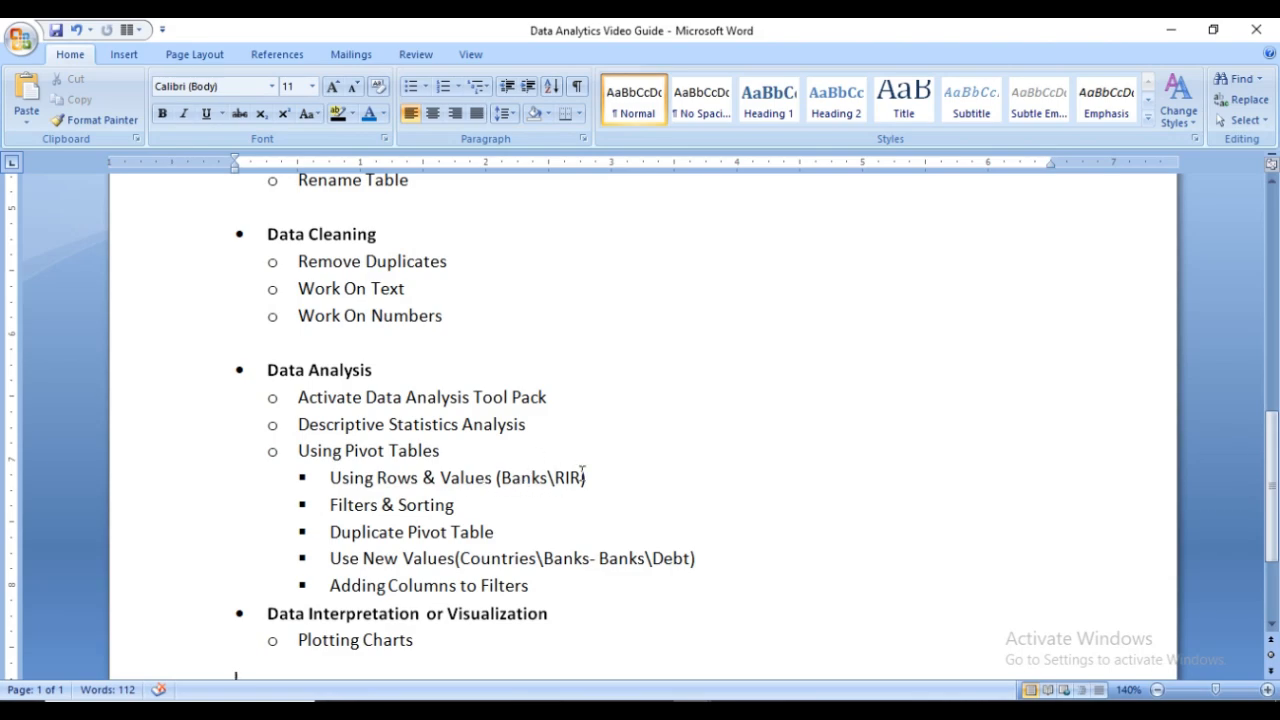
left_click(731, 709)
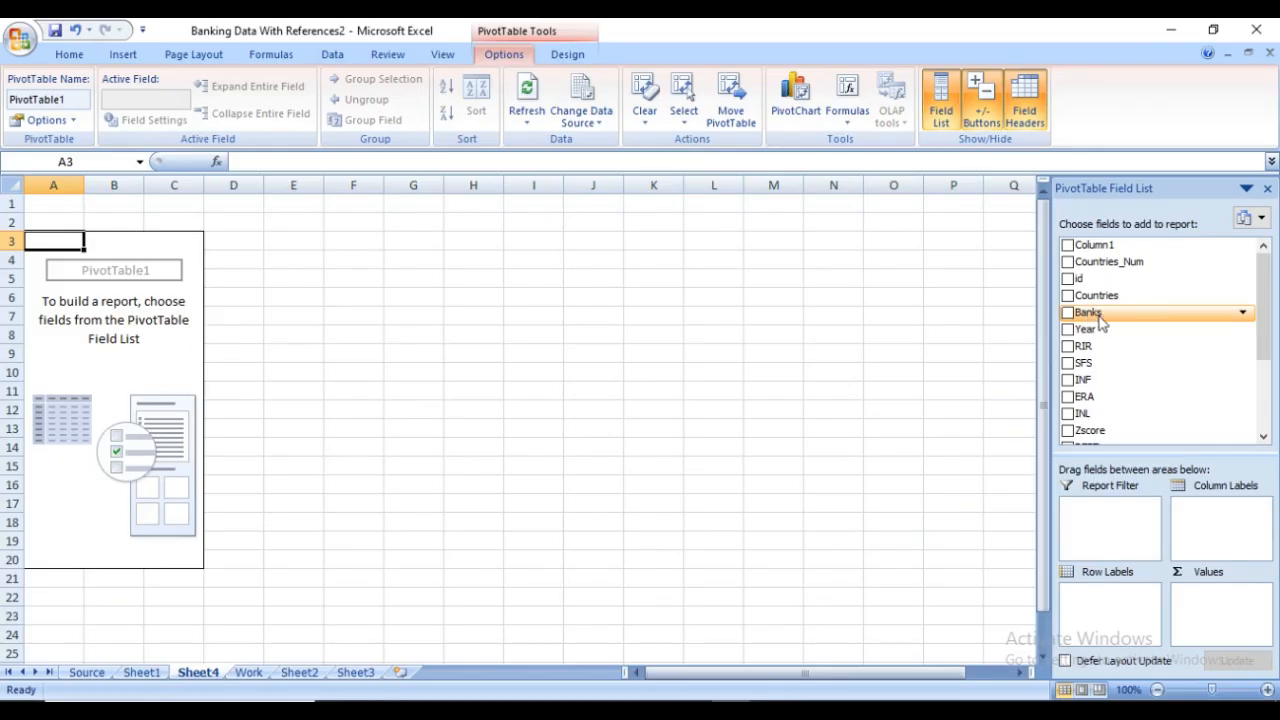
Build the PivotTable with Banks as row labels and the sum of RIR as values
left_click_drag(1098, 318, 1088, 604)
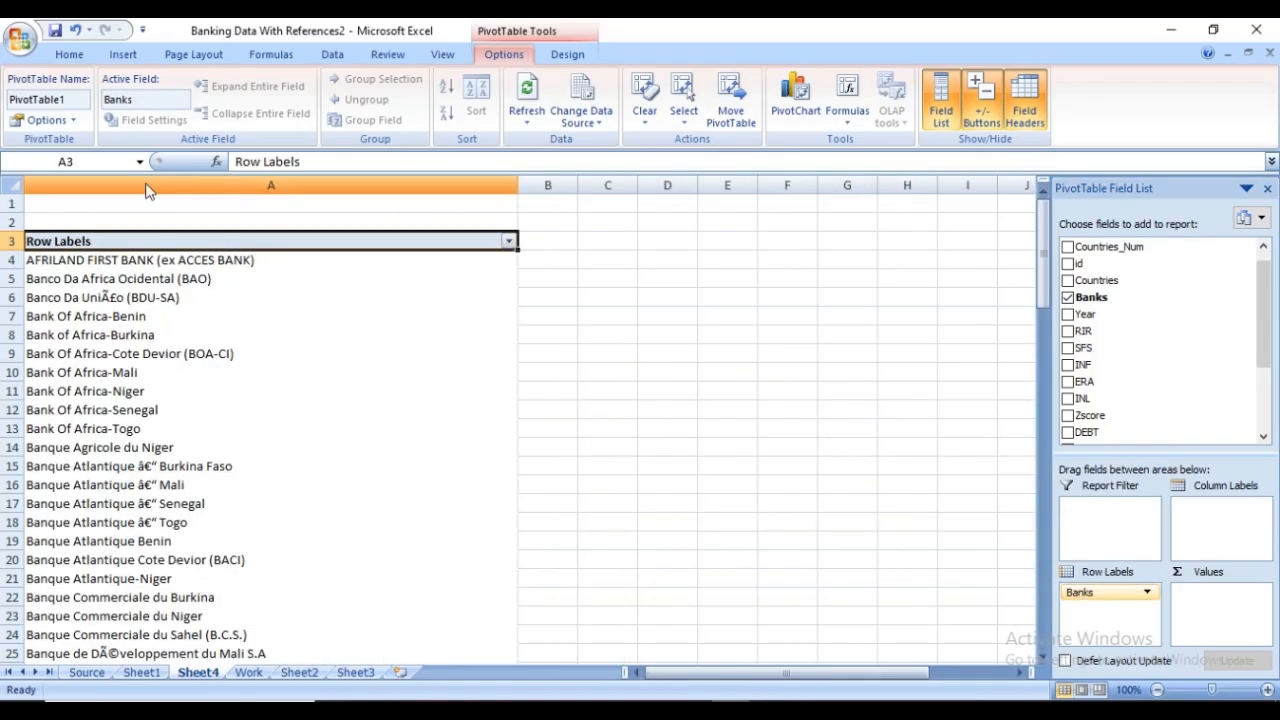
scroll(90, 310, "down", 4)
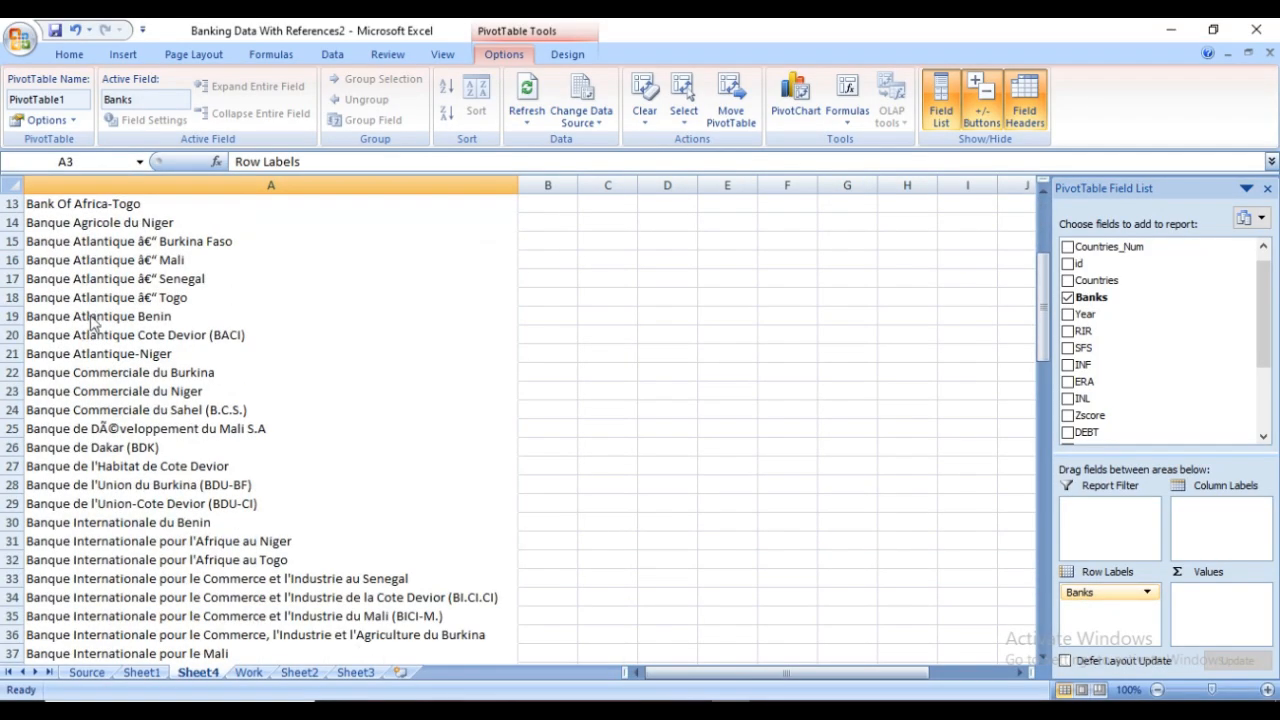
scroll(90, 315, "down", 11)
scroll(97, 320, "up", 5)
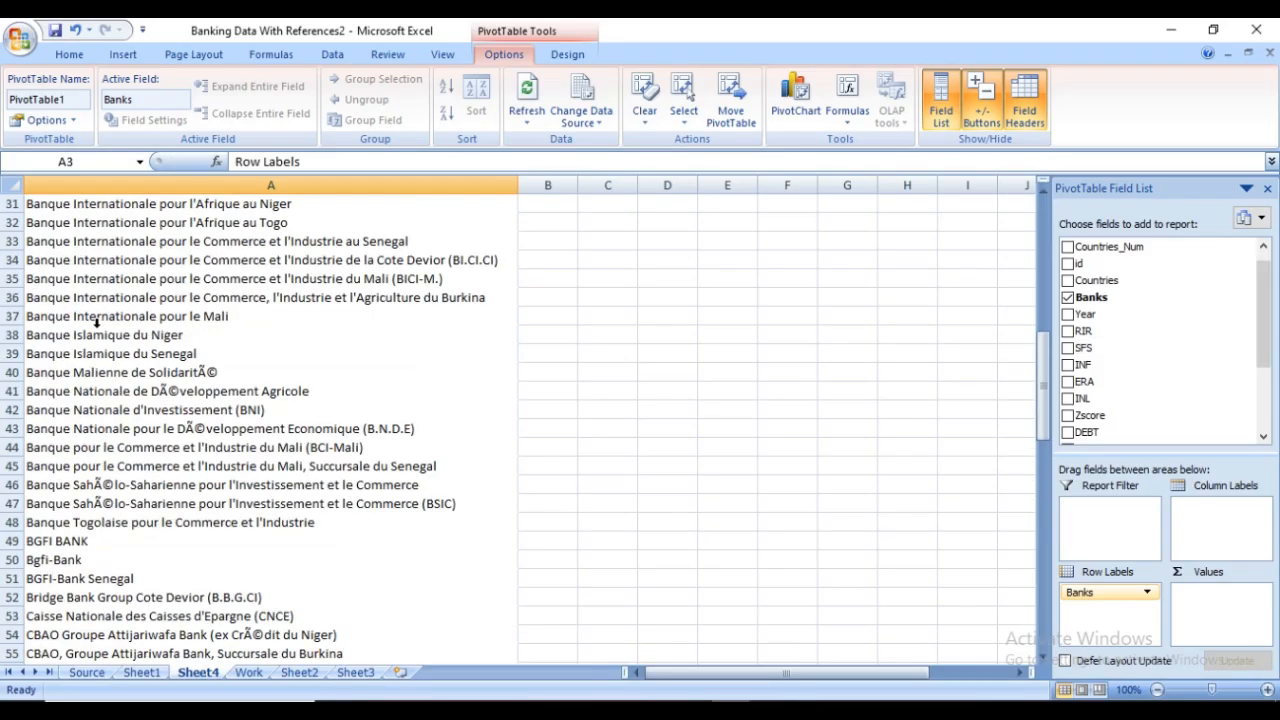
scroll(97, 320, "up", 10)
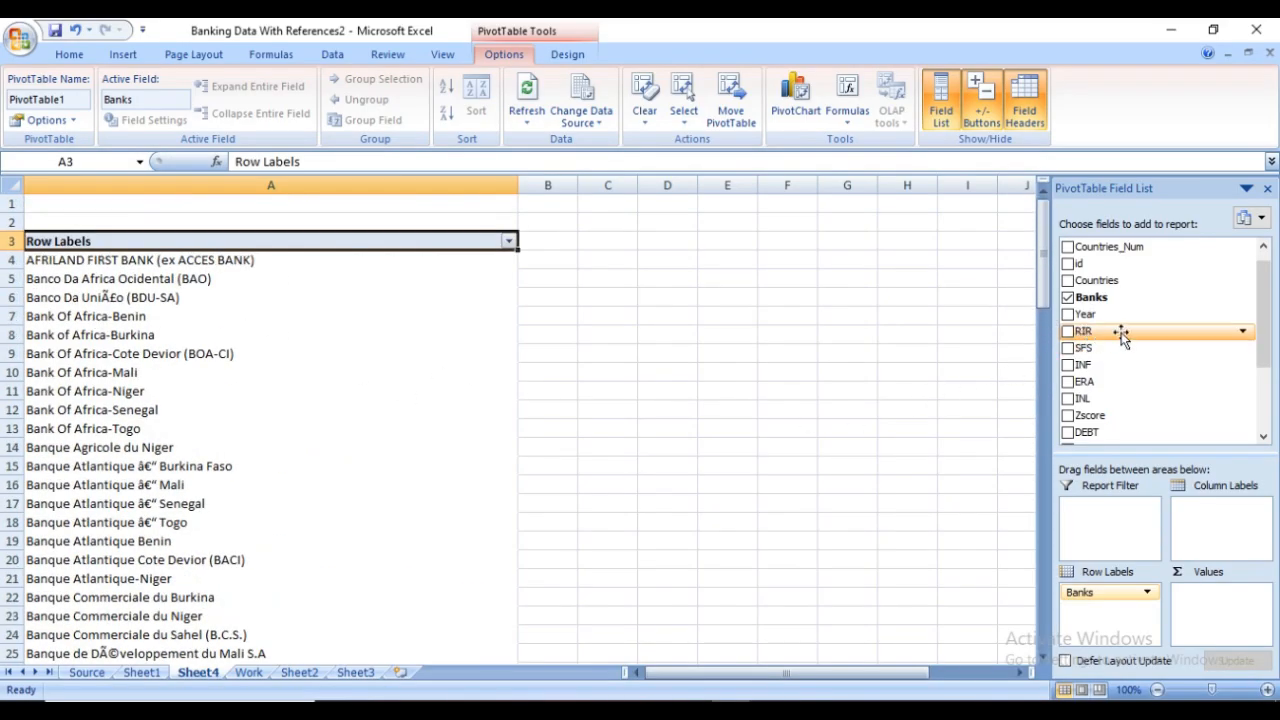
left_click_drag(1104, 338, 1194, 601)
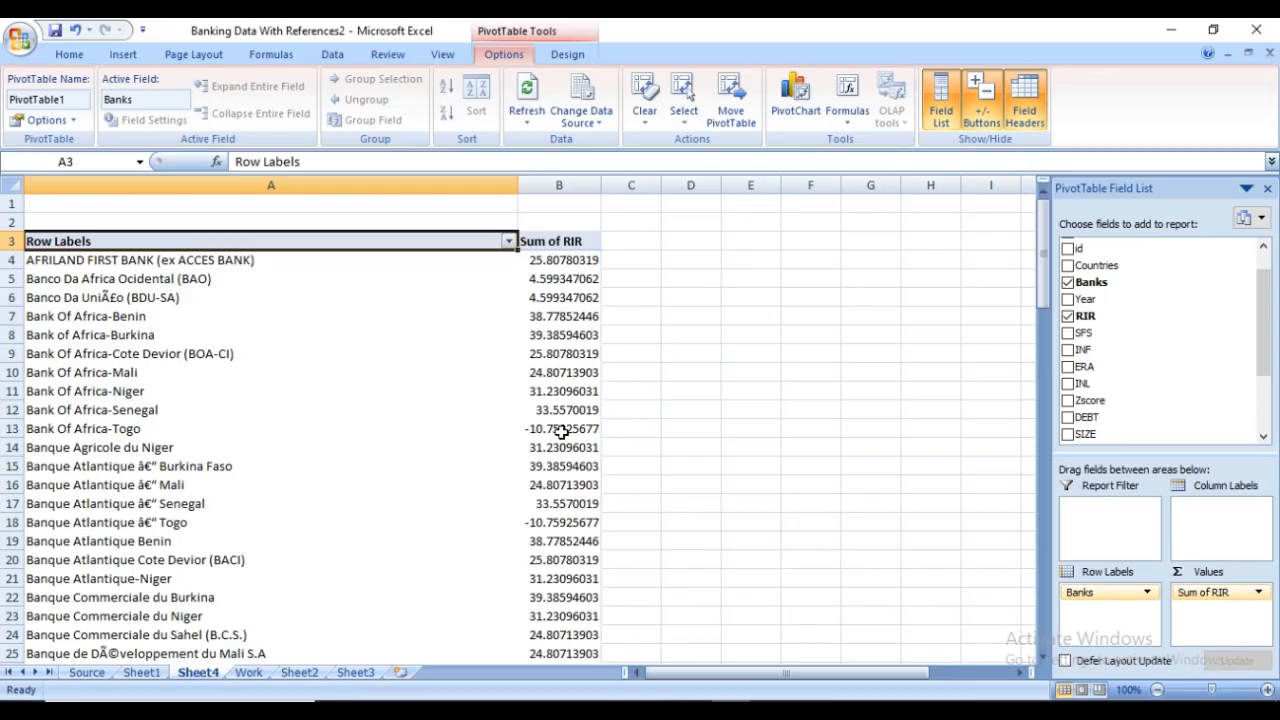
Check the Filters & Sorting topic in the Data Analytics Video Guide in Word and return to the PivotTable in Excel
left_click(692, 710)
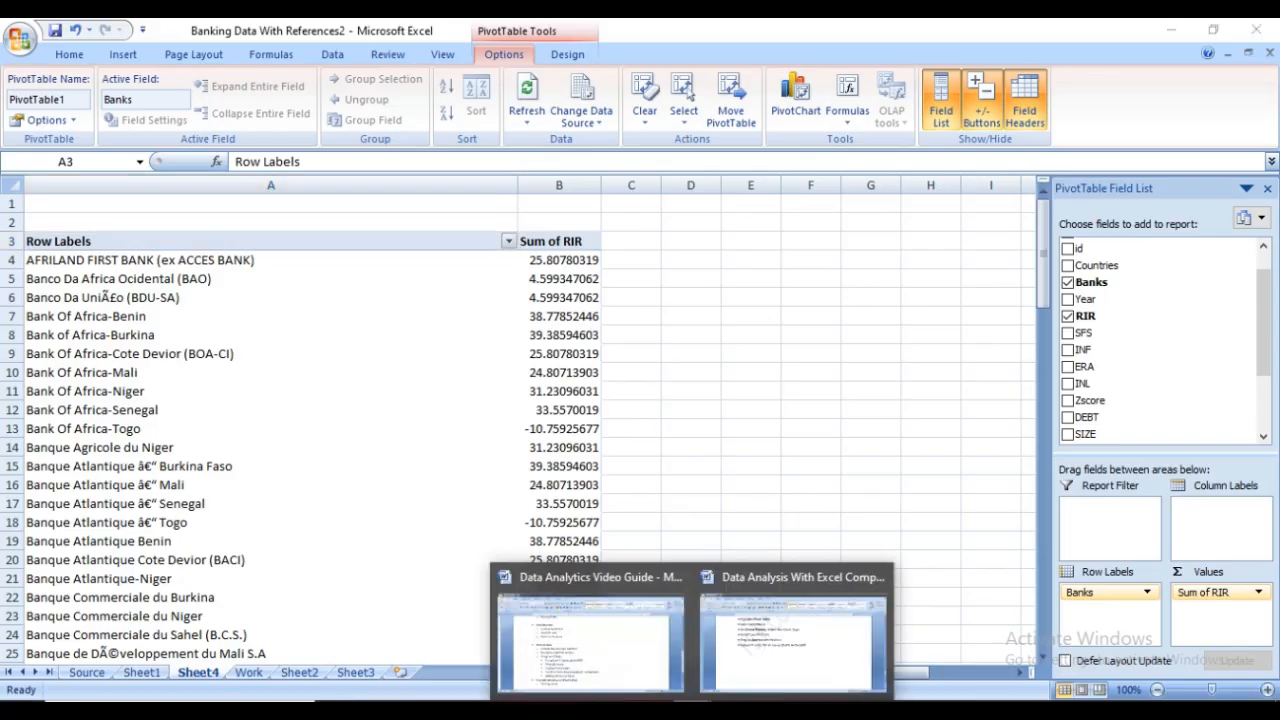
left_click(646, 666)
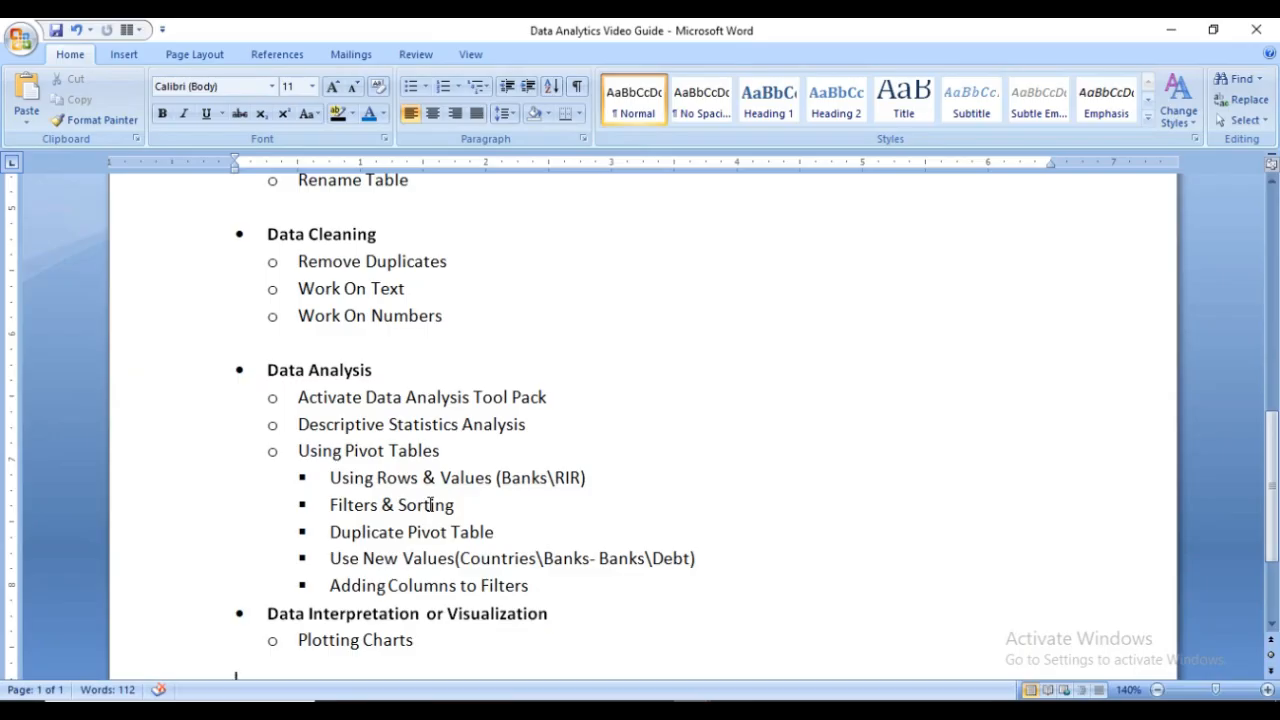
left_click(650, 710)
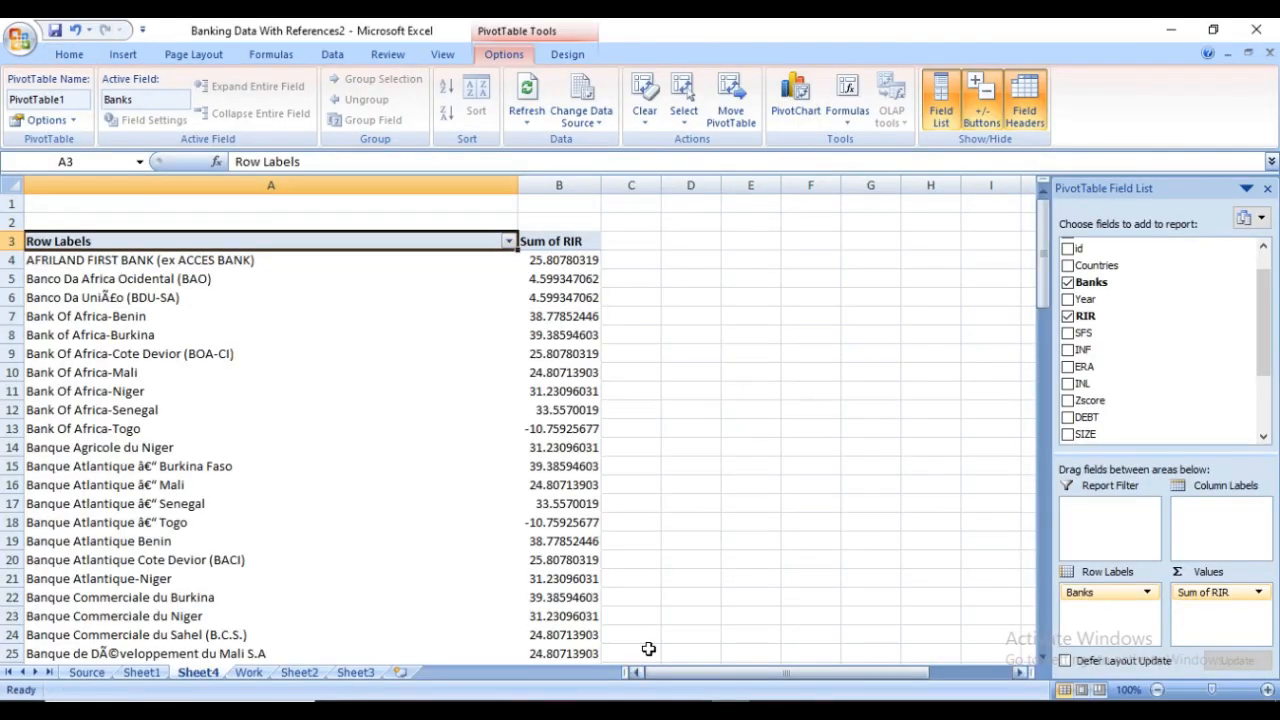
Filter the PivotTable's banks to show the top 15 items by Sum of RIR
left_click(77, 354)
left_click(65, 394)
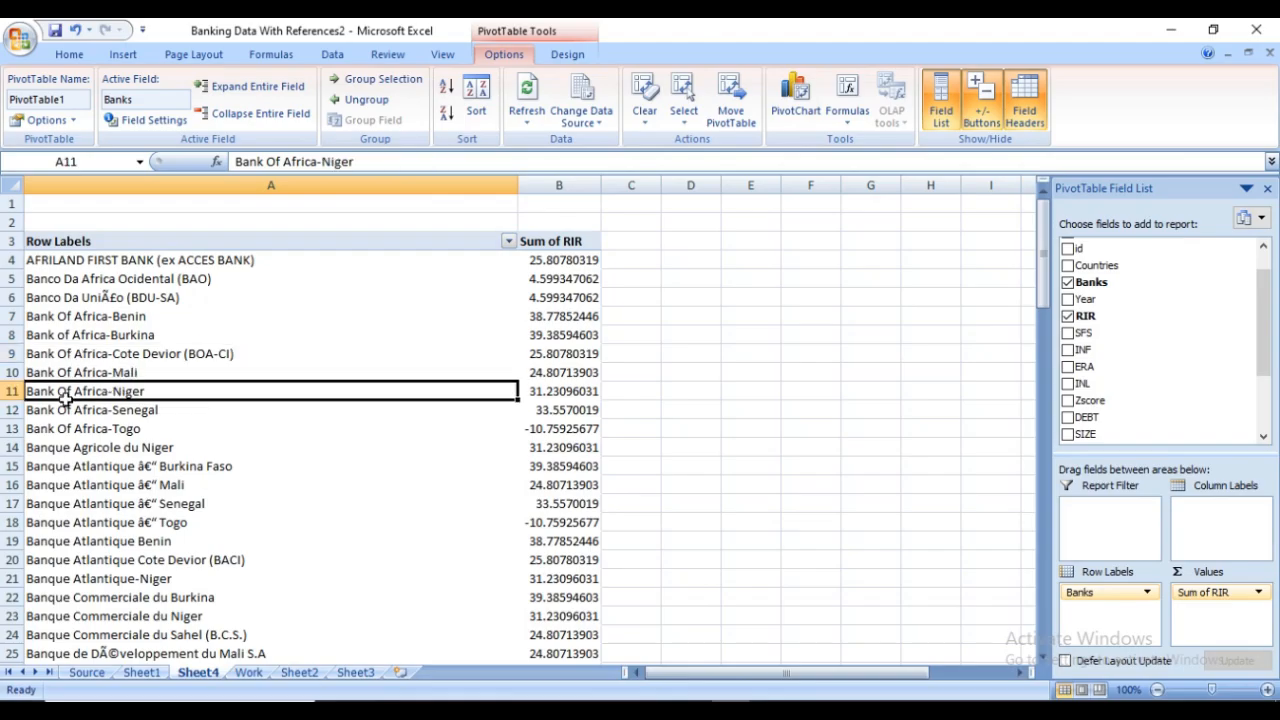
left_click(103, 318)
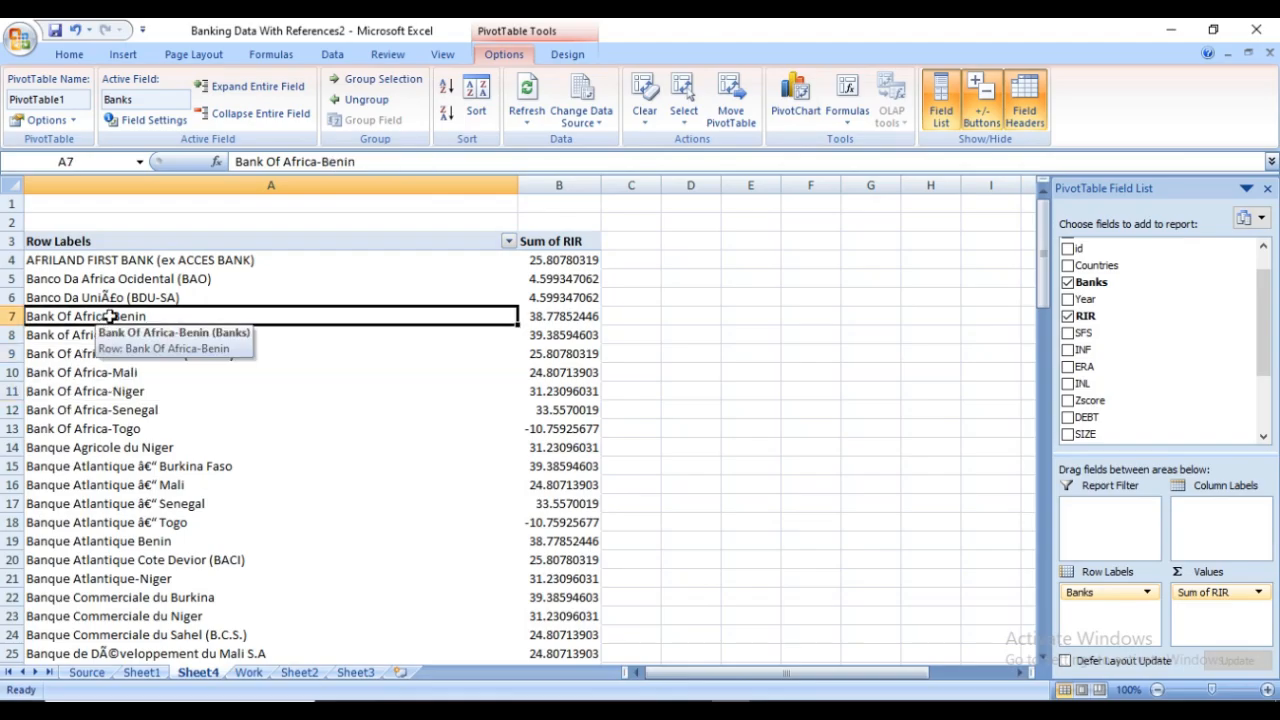
right_click(111, 317)
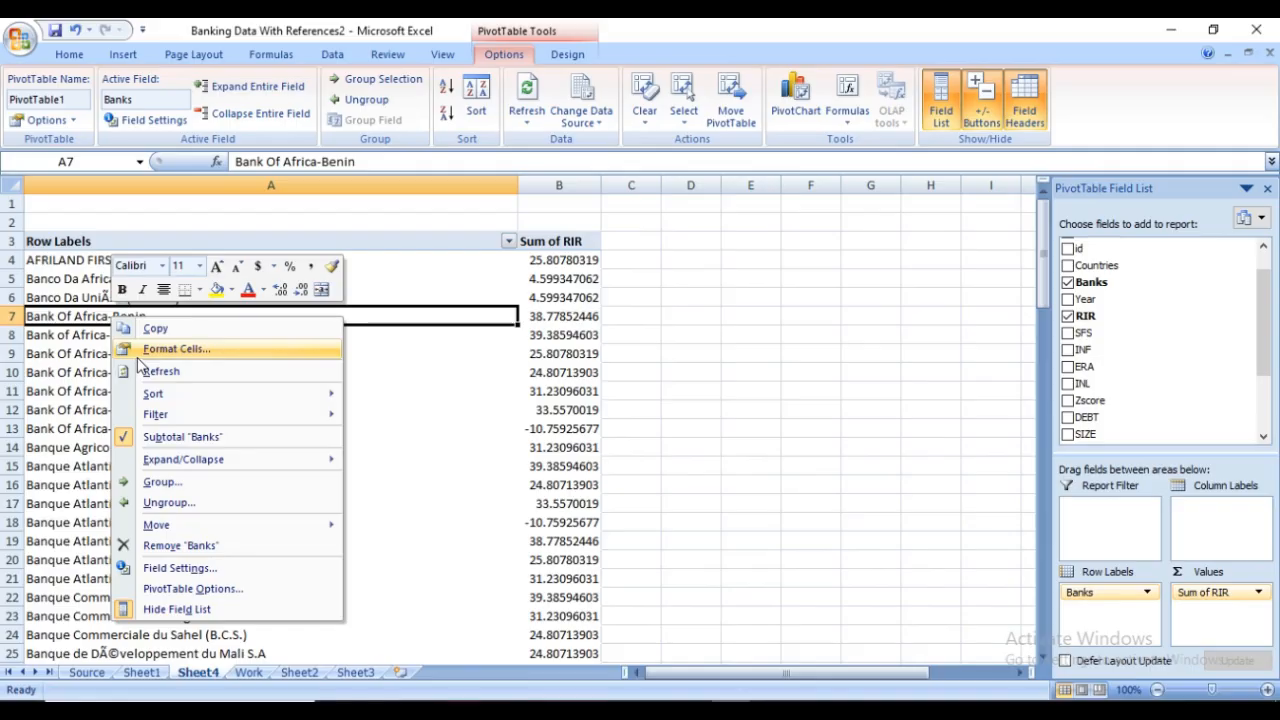
mouse_move(184, 418)
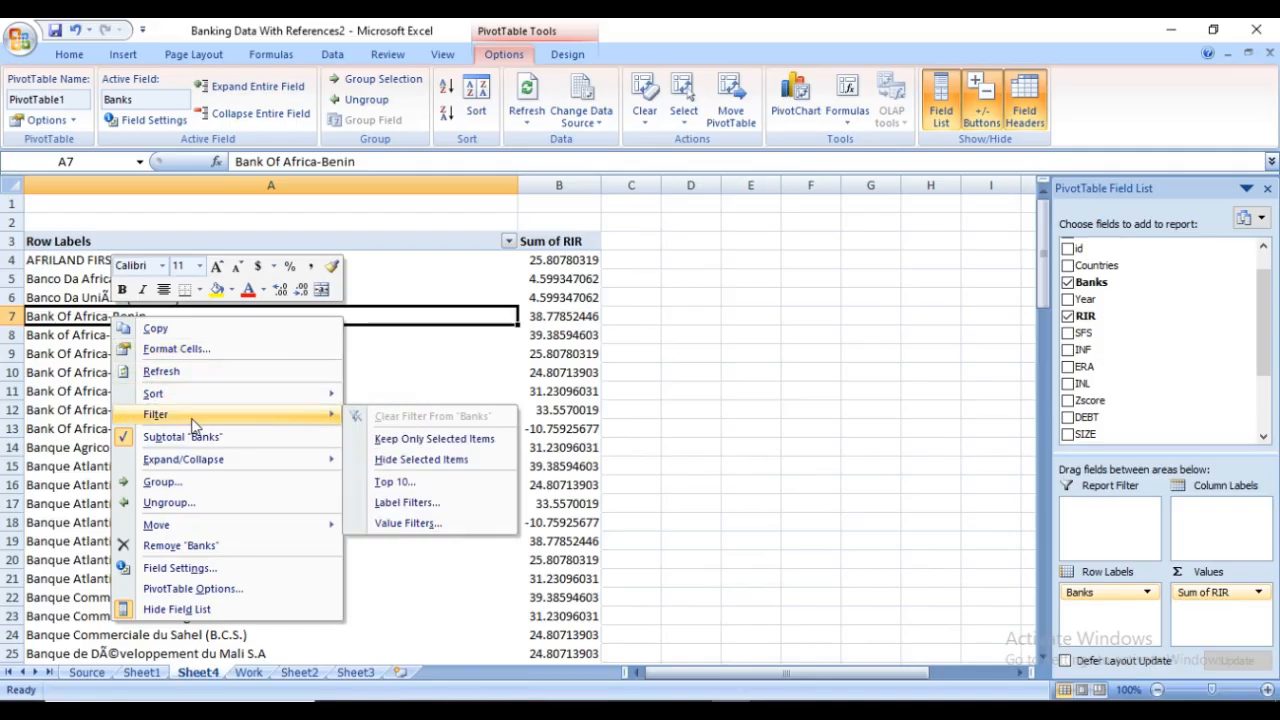
left_click(425, 485)
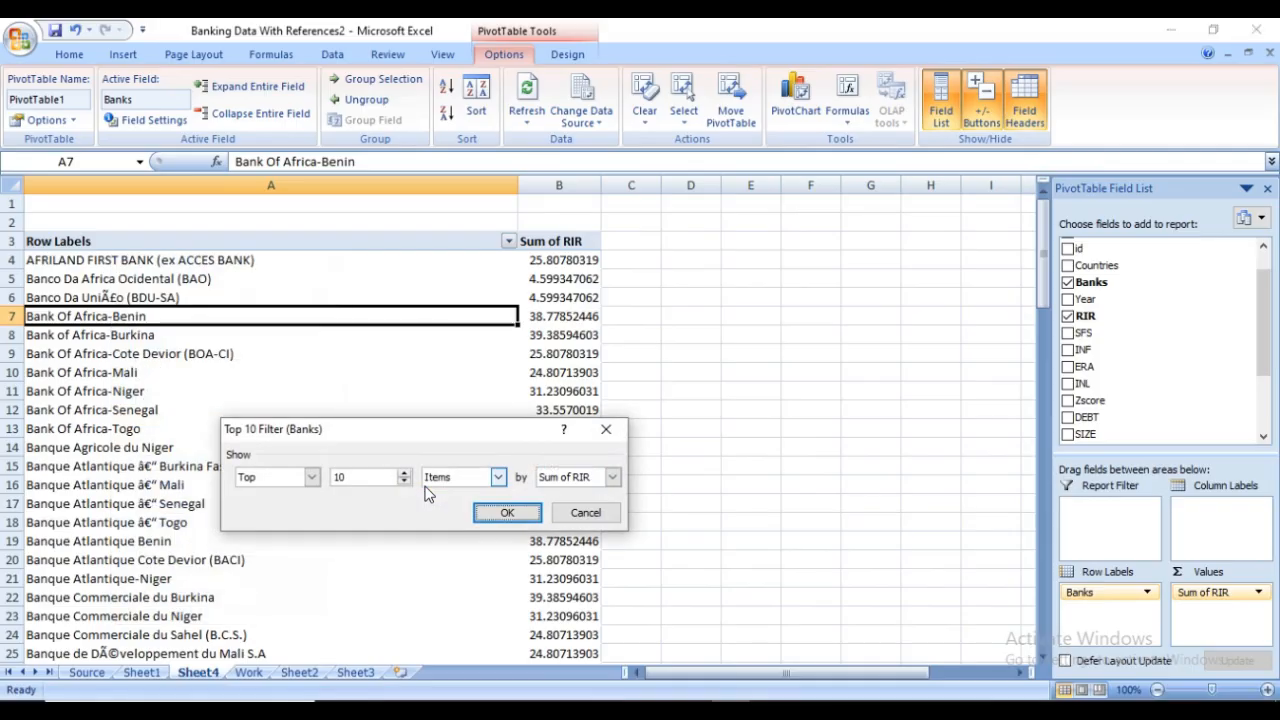
left_click(312, 478)
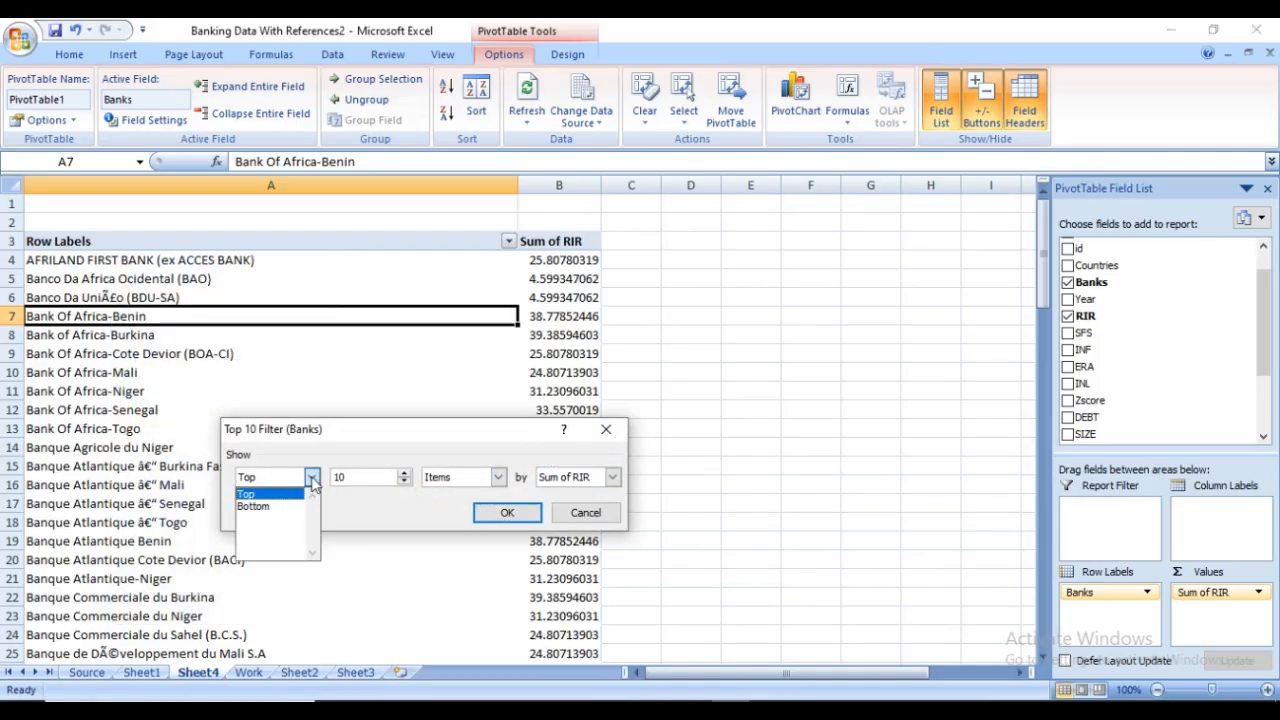
left_click(296, 494)
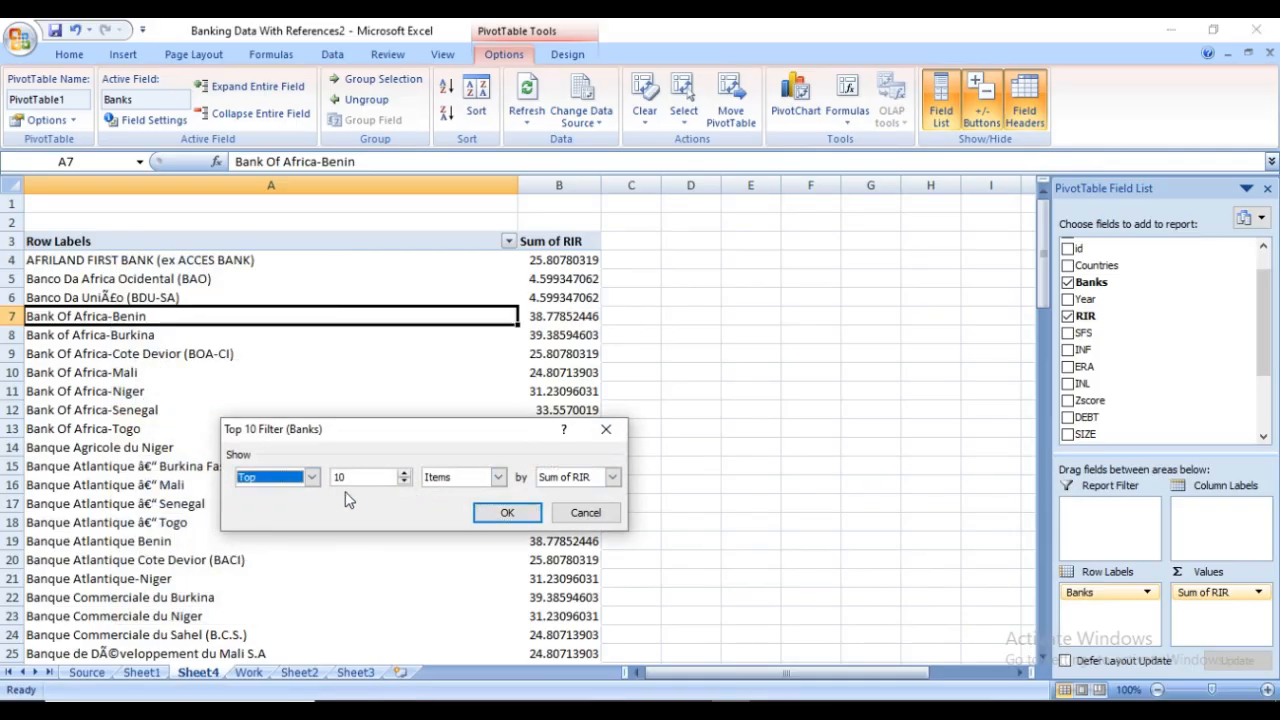
left_click(405, 475)
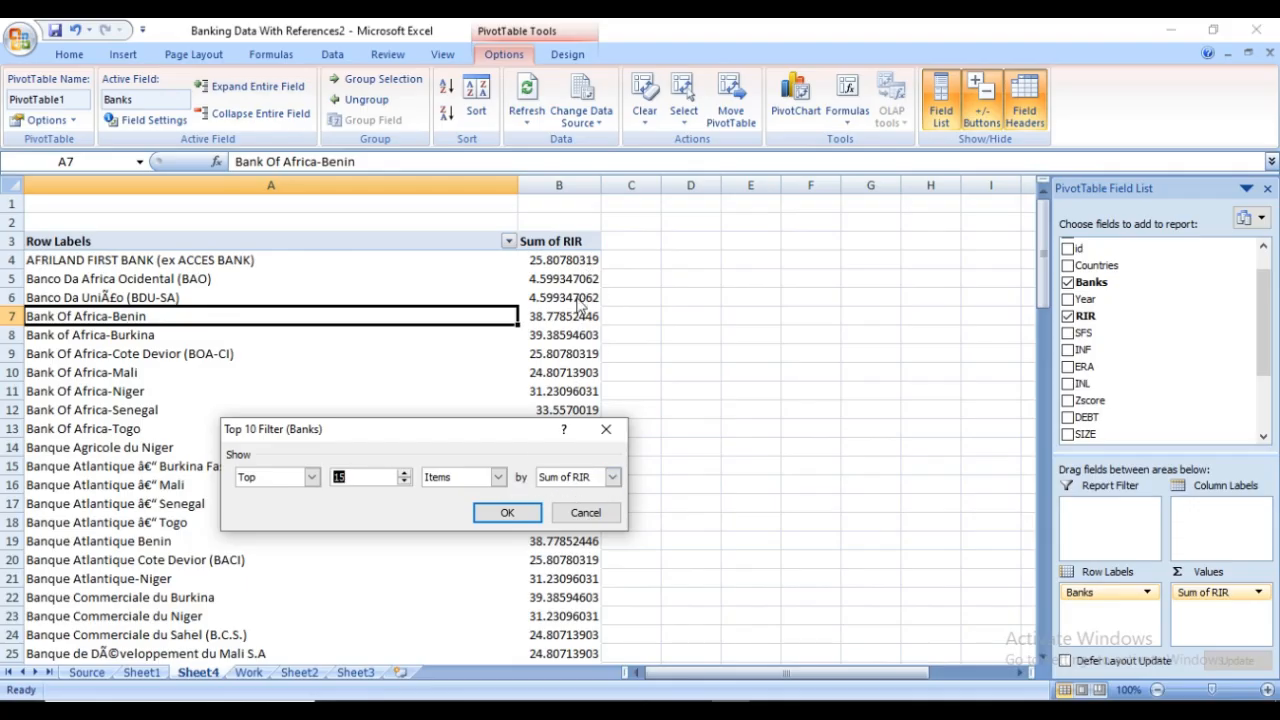
left_click(507, 513)
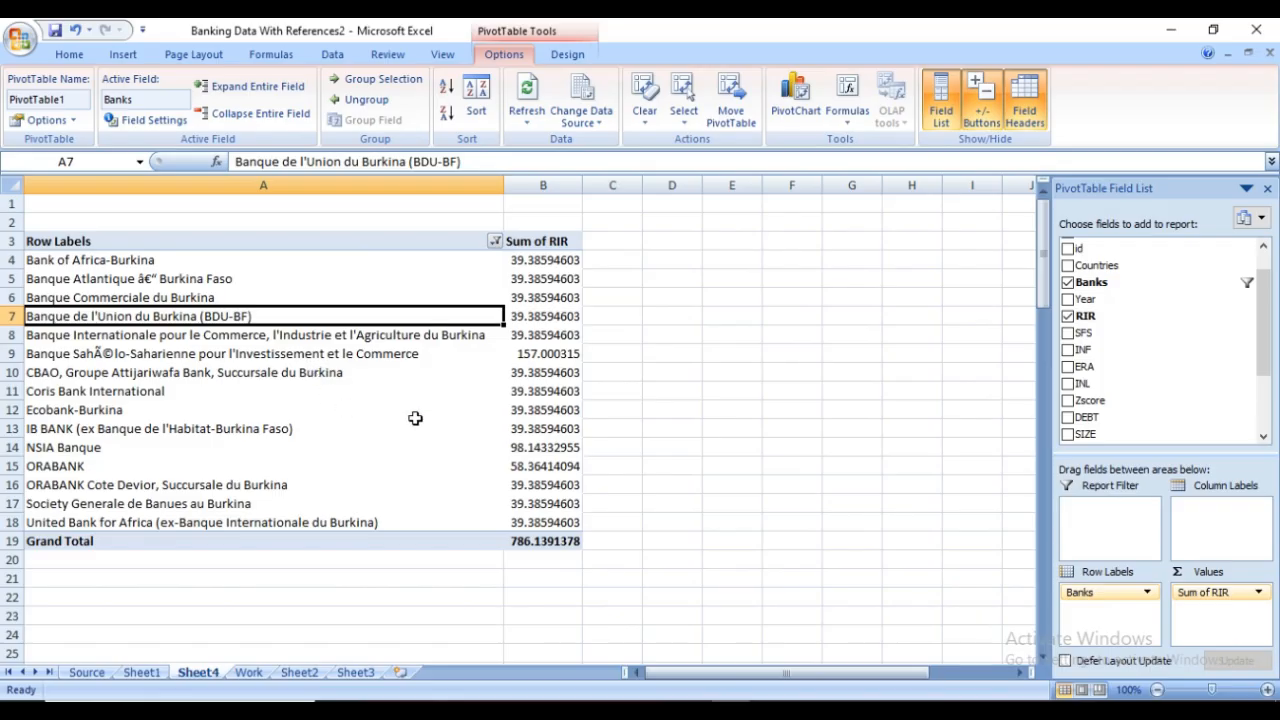
Sort the filtered banks by their Sum of RIR values from largest to smallest
right_click(100, 285)
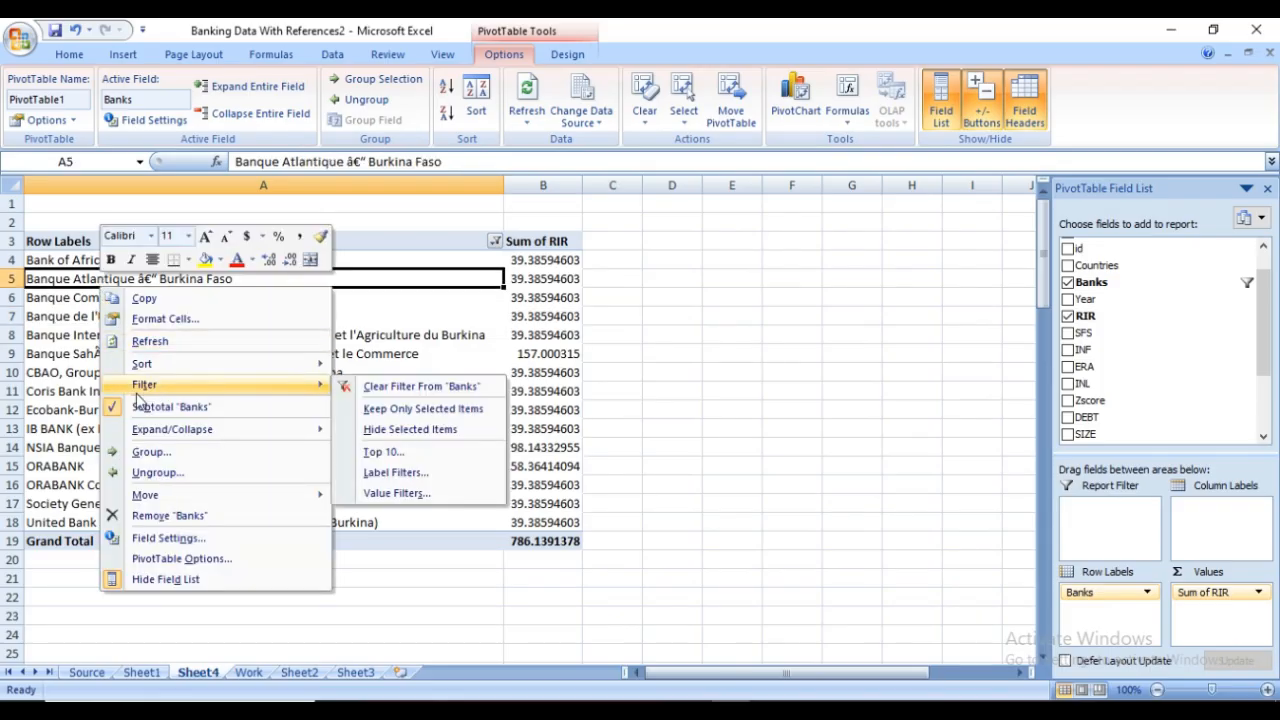
key("Escape")
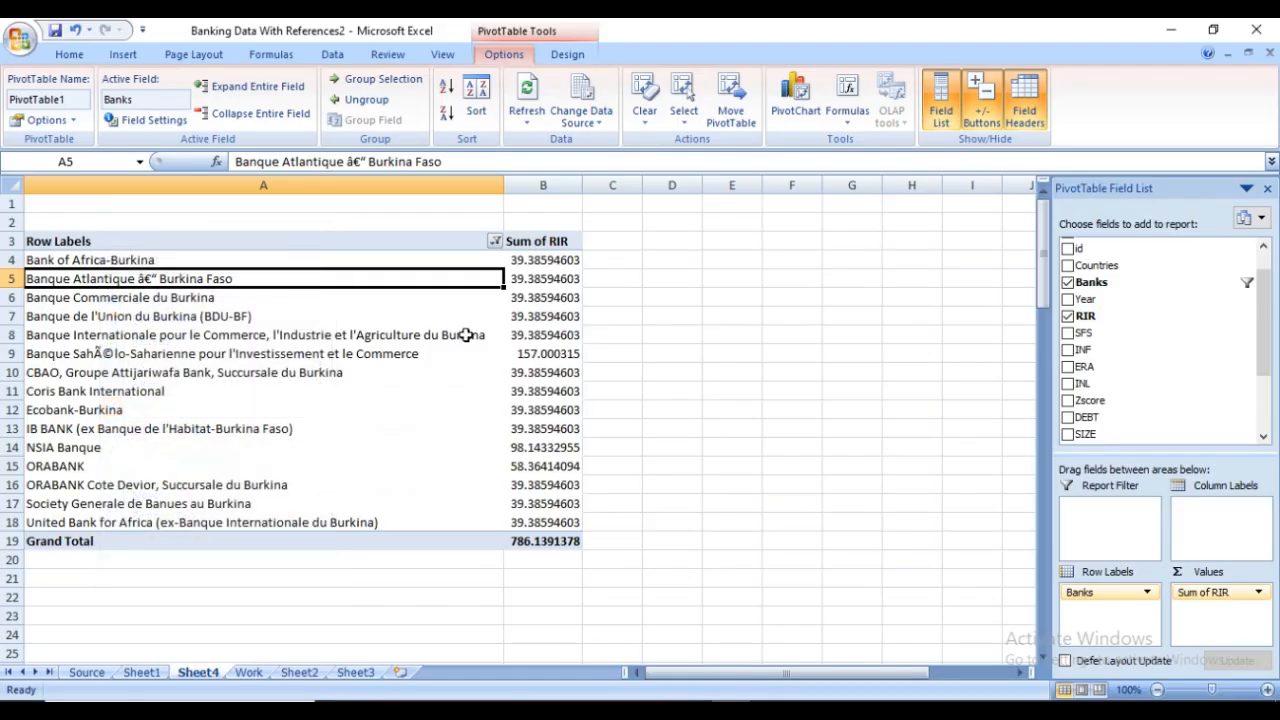
left_click(541, 280)
right_click(543, 285)
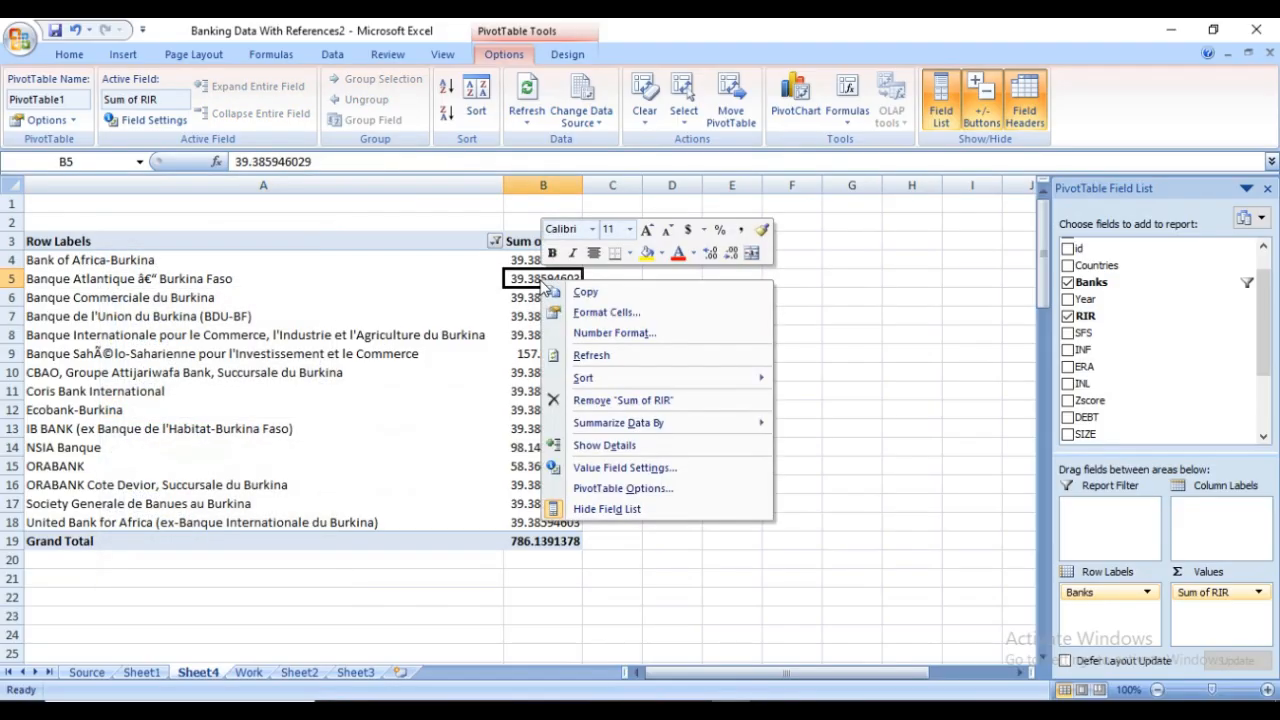
mouse_move(636, 388)
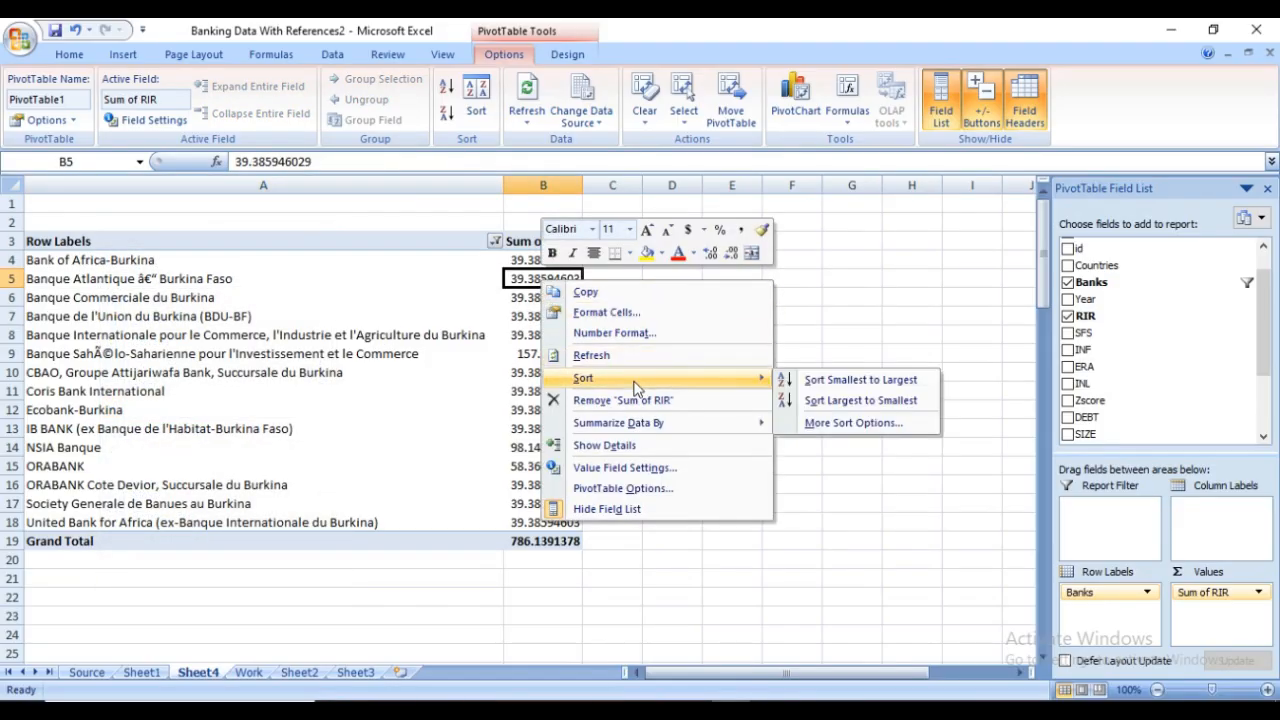
left_click(829, 405)
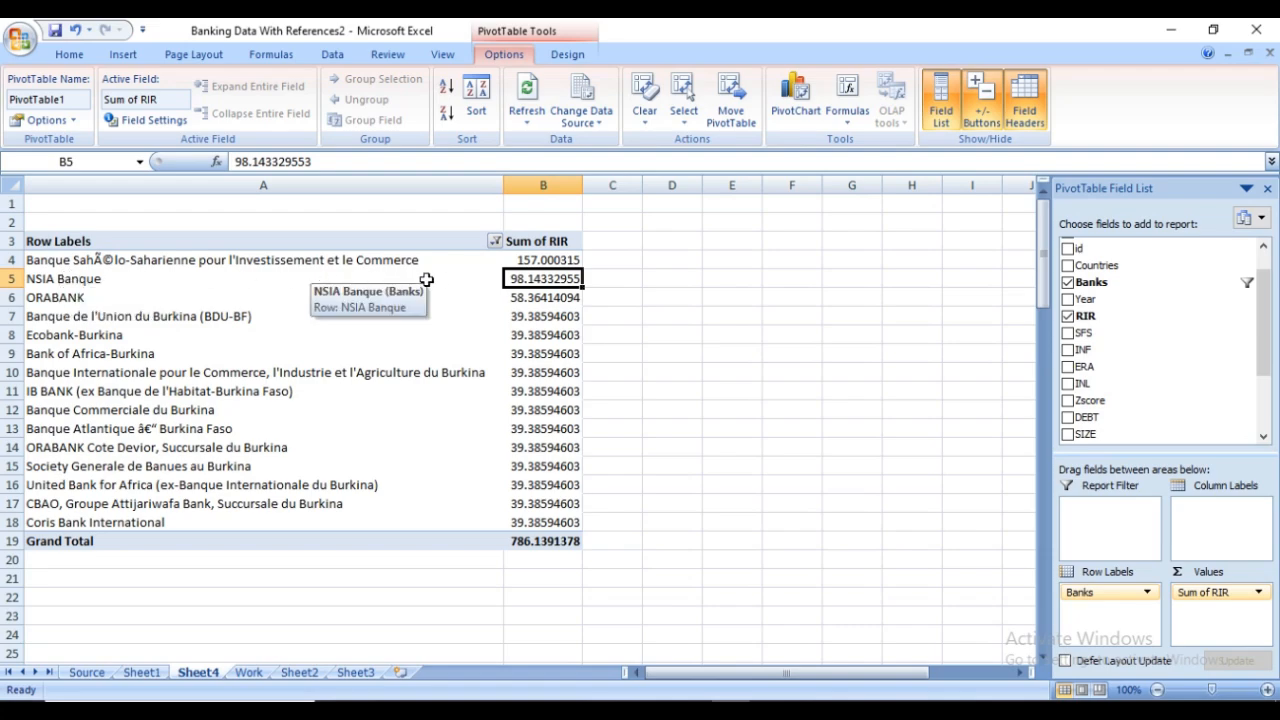
Examine the three highest-ranked banks' RIR sums, check the next pivot table topic in the Word video guide, and return to the Excel workbook
left_click(552, 265)
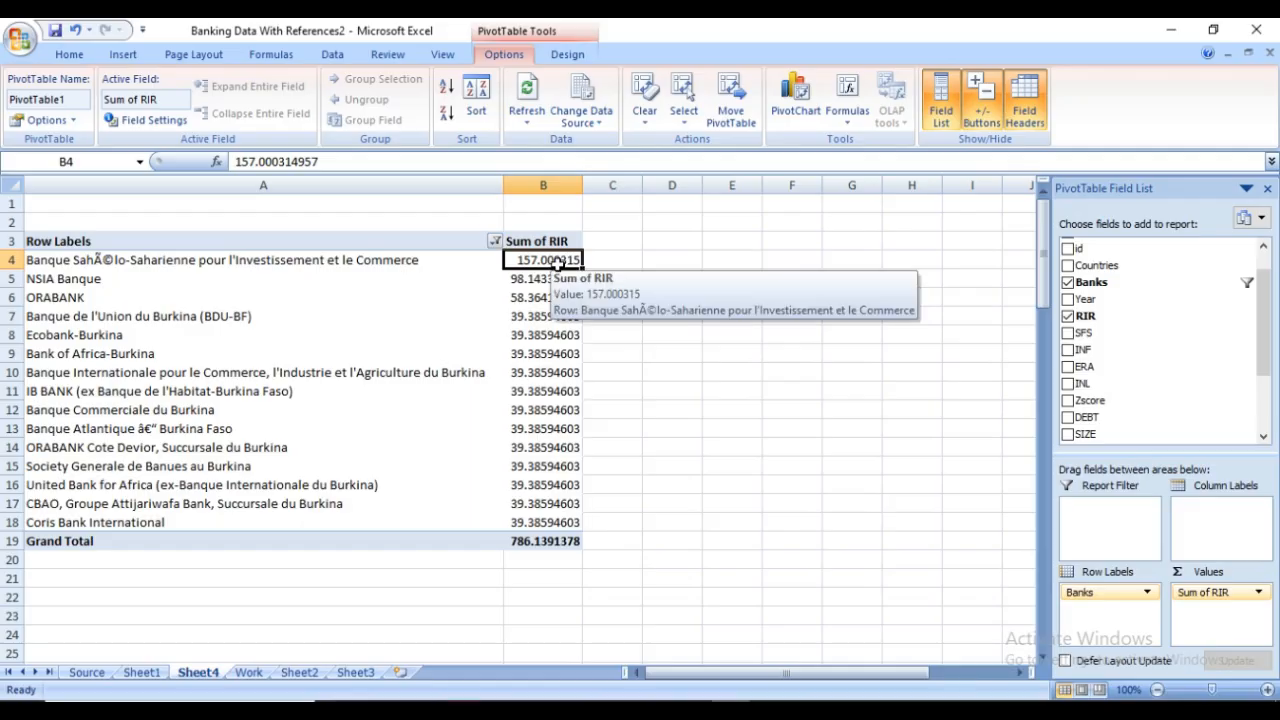
left_click(97, 282)
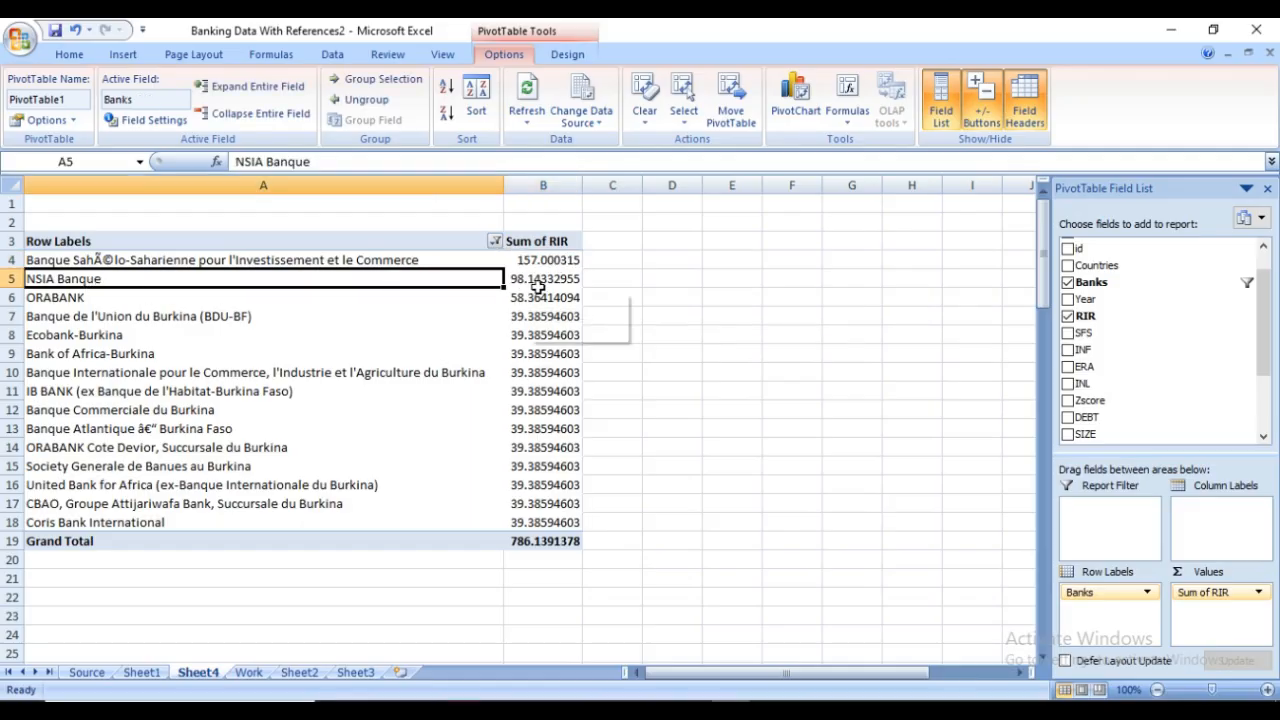
left_click(134, 302)
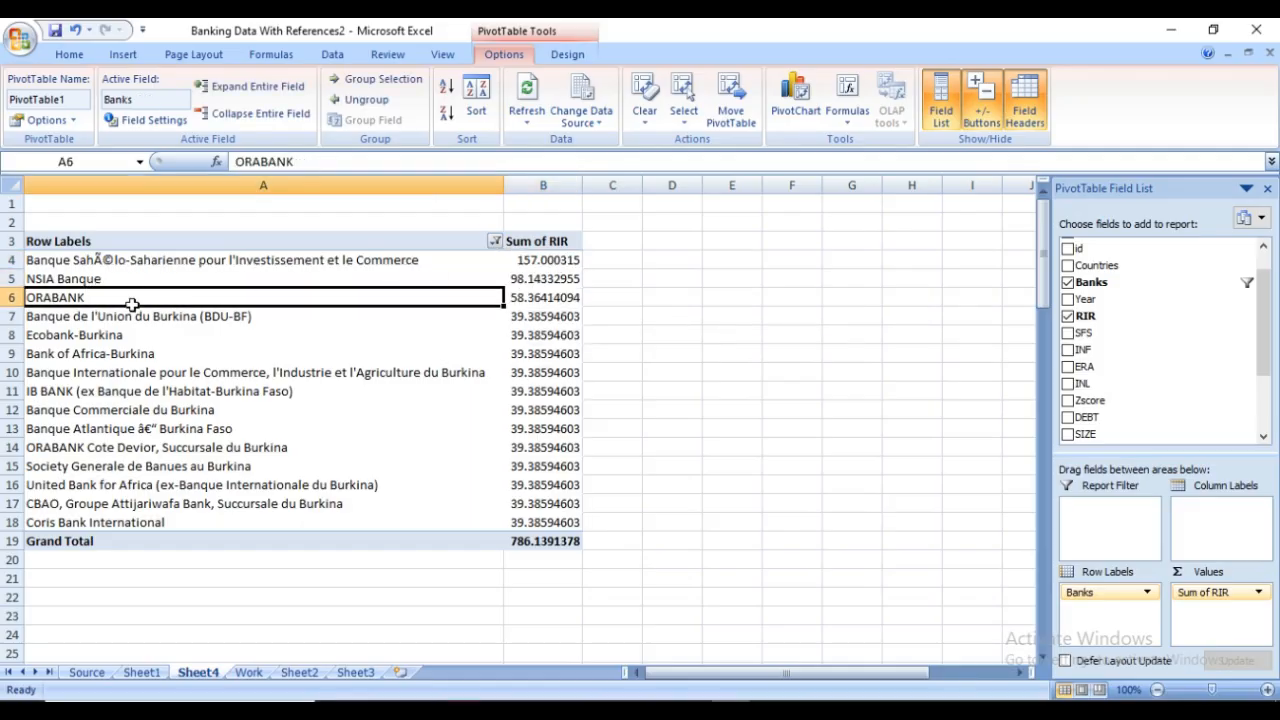
left_click(549, 311)
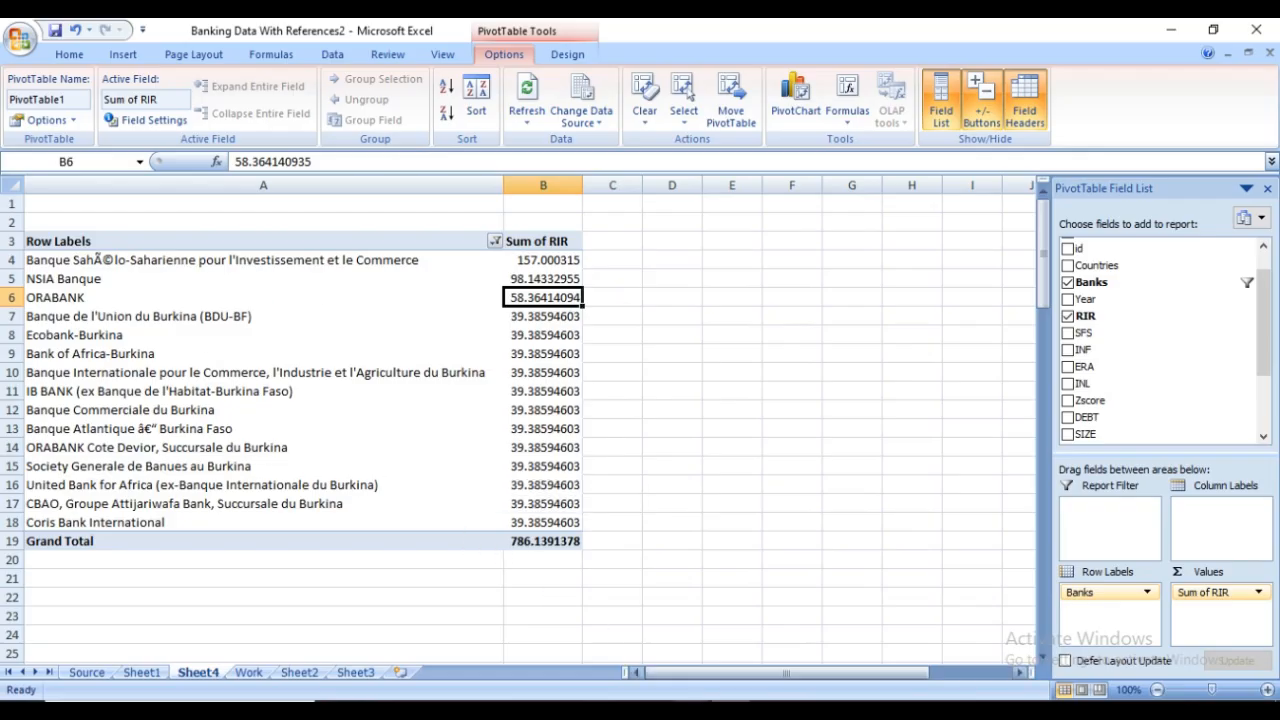
left_click(692, 710)
left_click(650, 668)
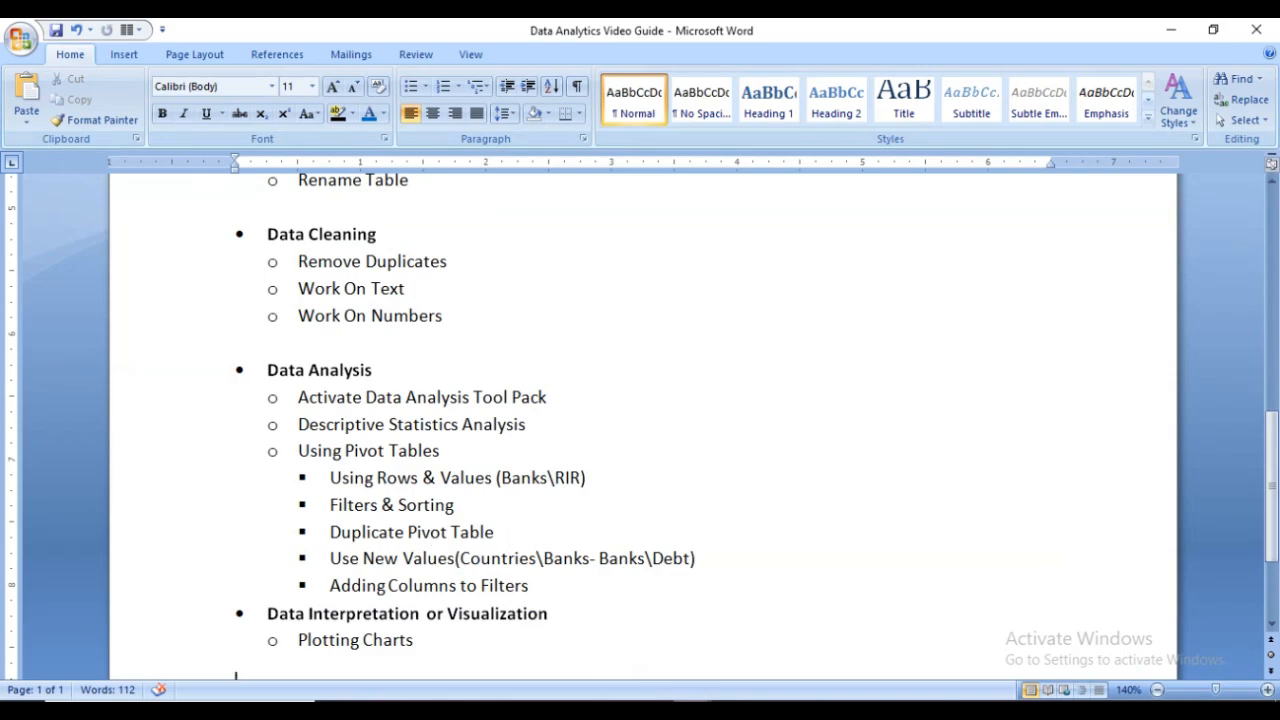
mouse_move(730, 711)
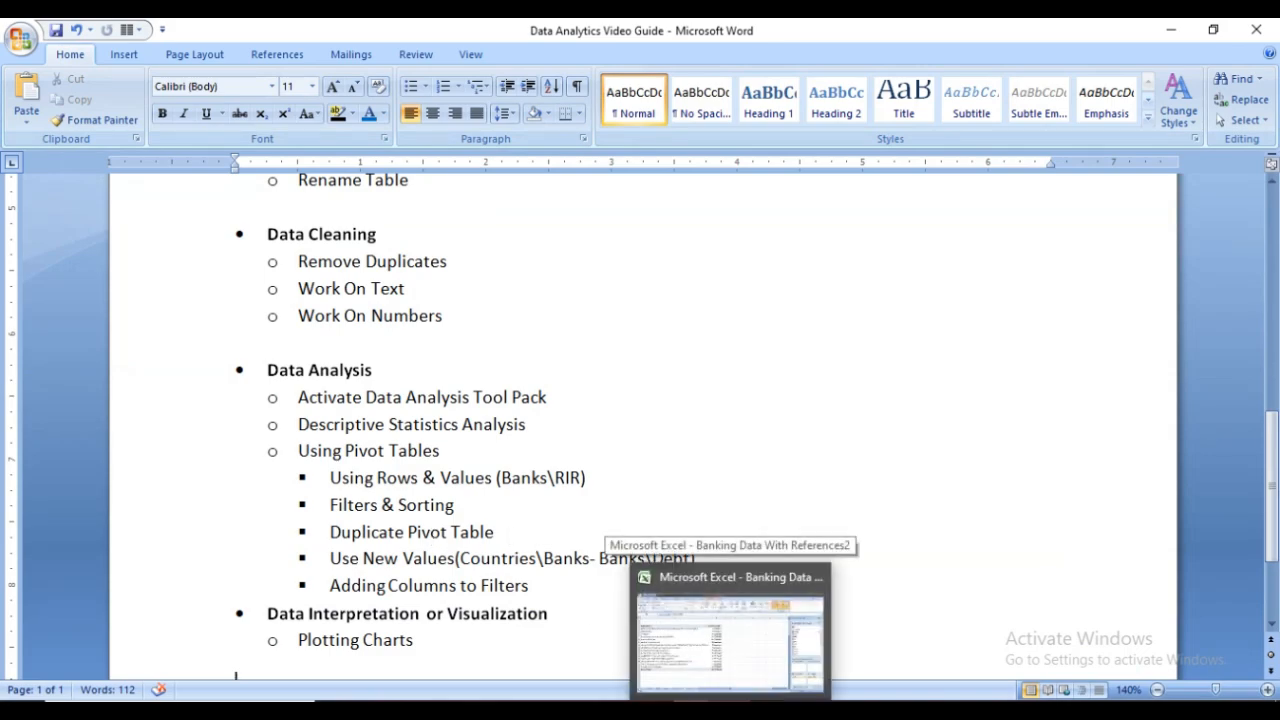
left_click(730, 640)
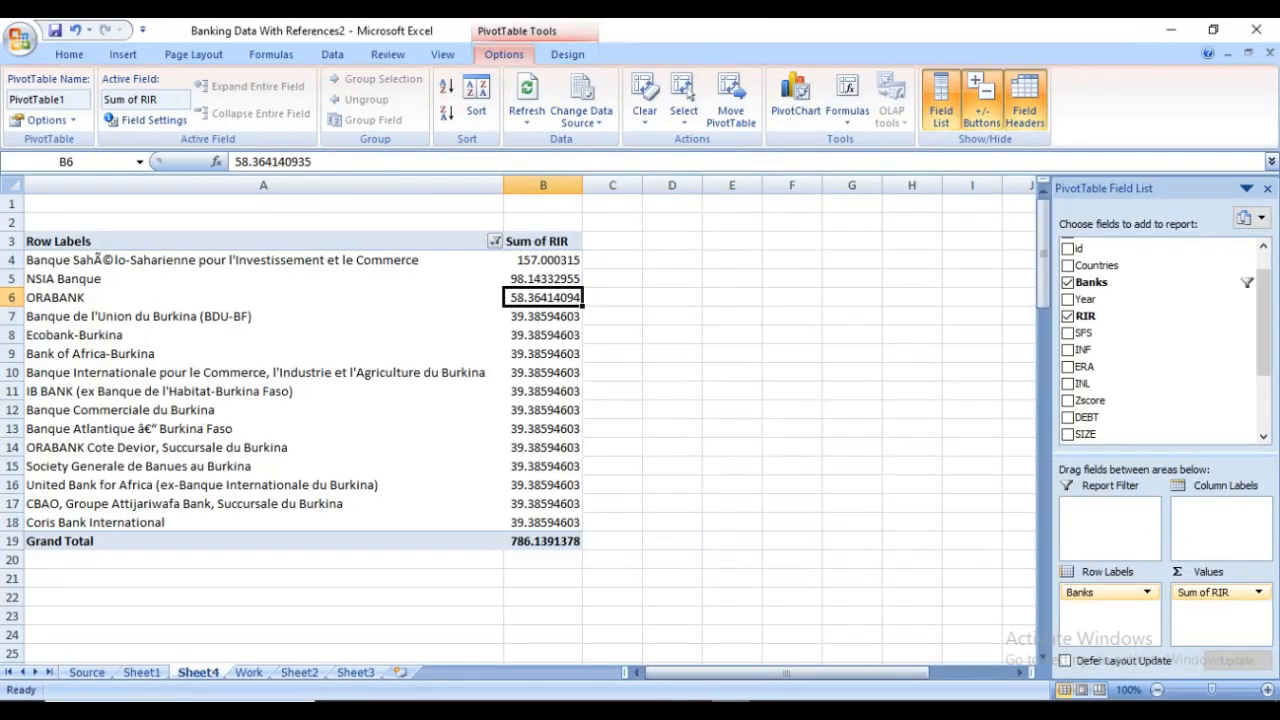
Duplicate the whole PivotTable, including its Grand Total row, by copying it to cell A23 on the same sheet
left_click_drag(37, 243, 555, 545)
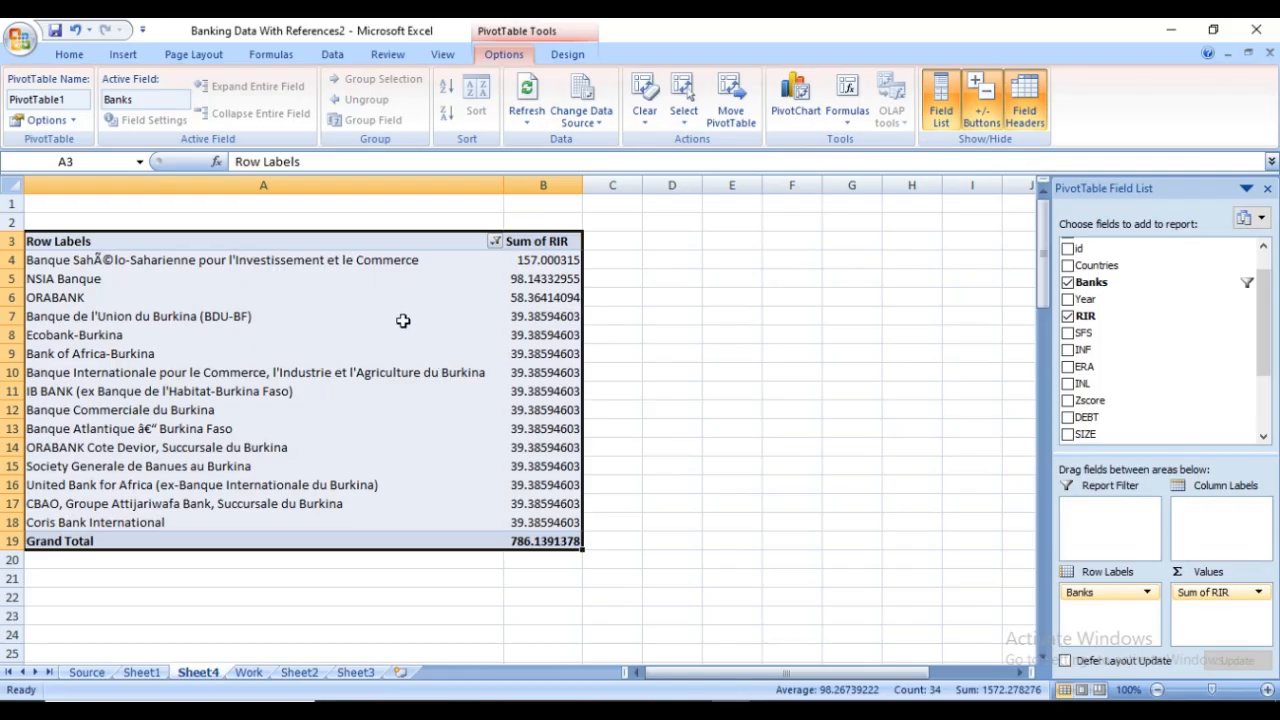
left_click_drag(37, 242, 537, 541)
right_click(391, 340)
left_click(432, 354)
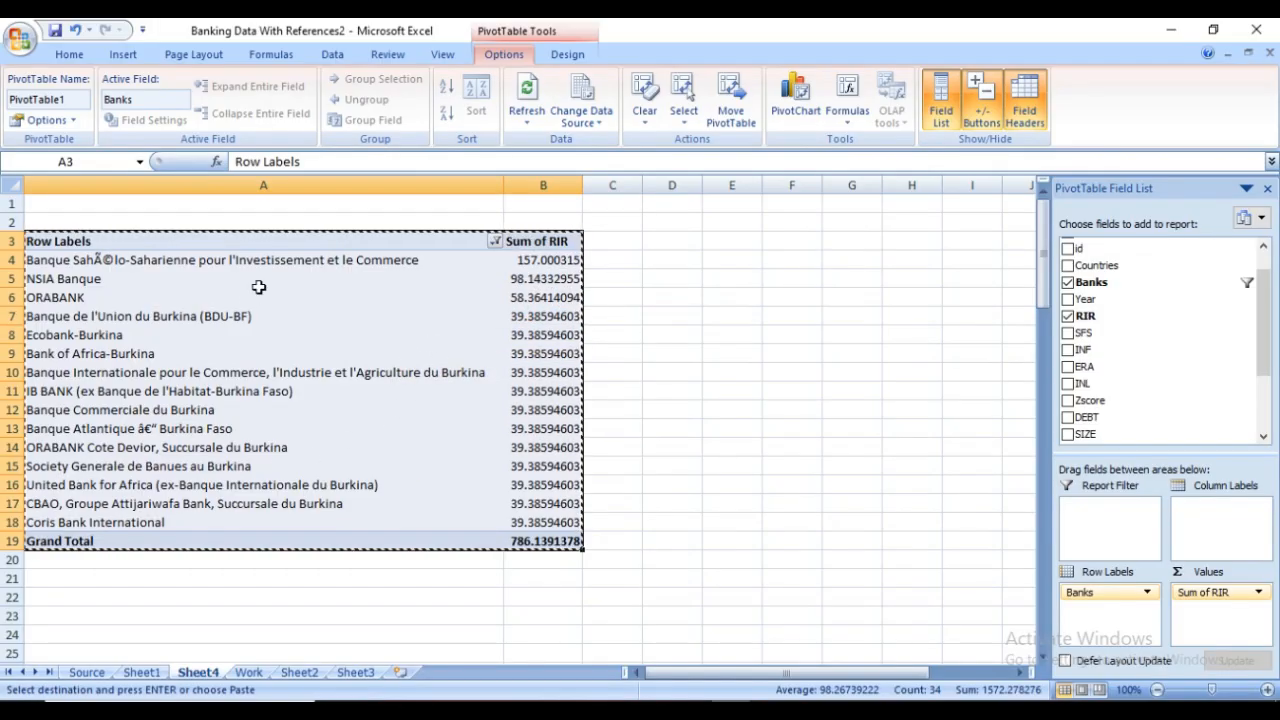
scroll(250, 300, "down", 1)
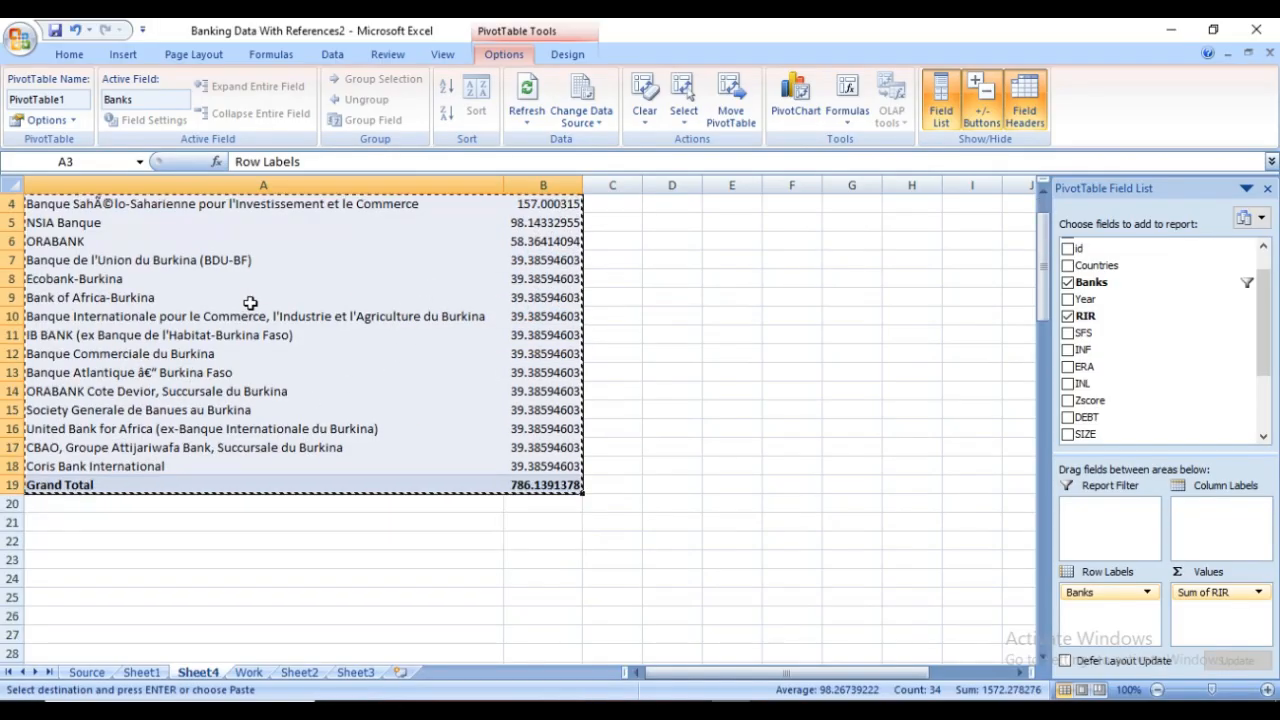
left_click(47, 560)
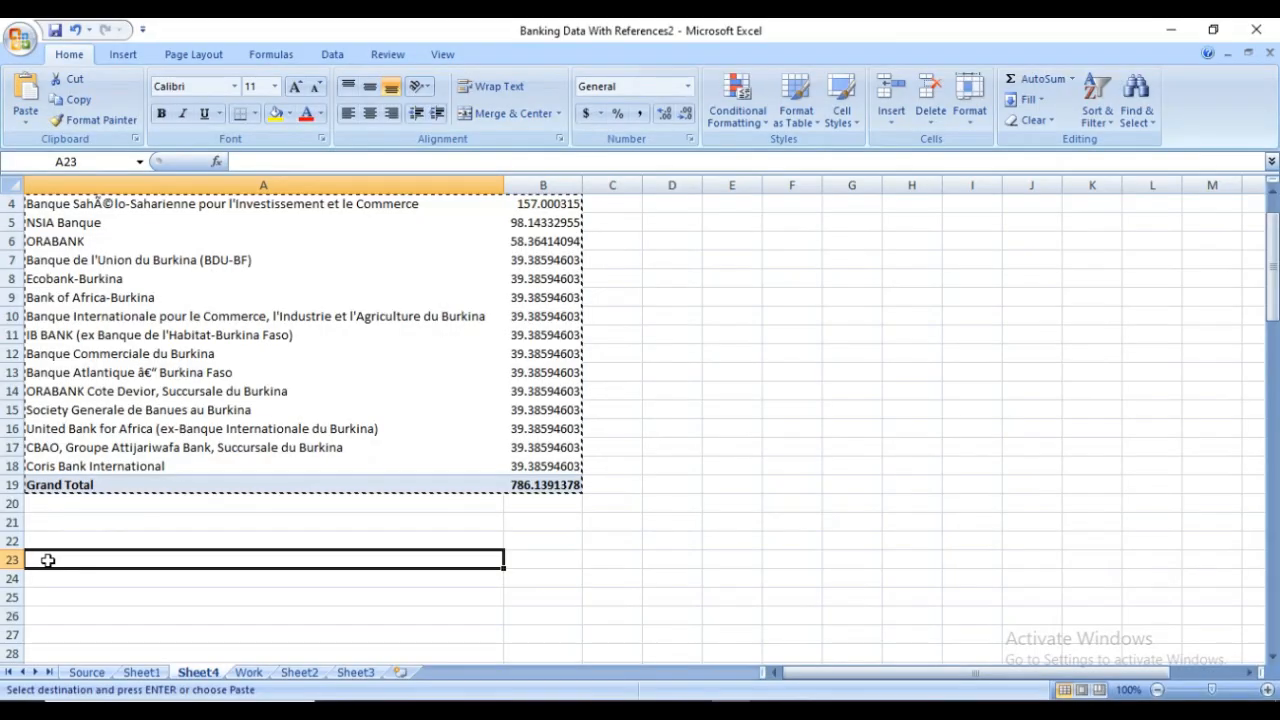
right_click(47, 560)
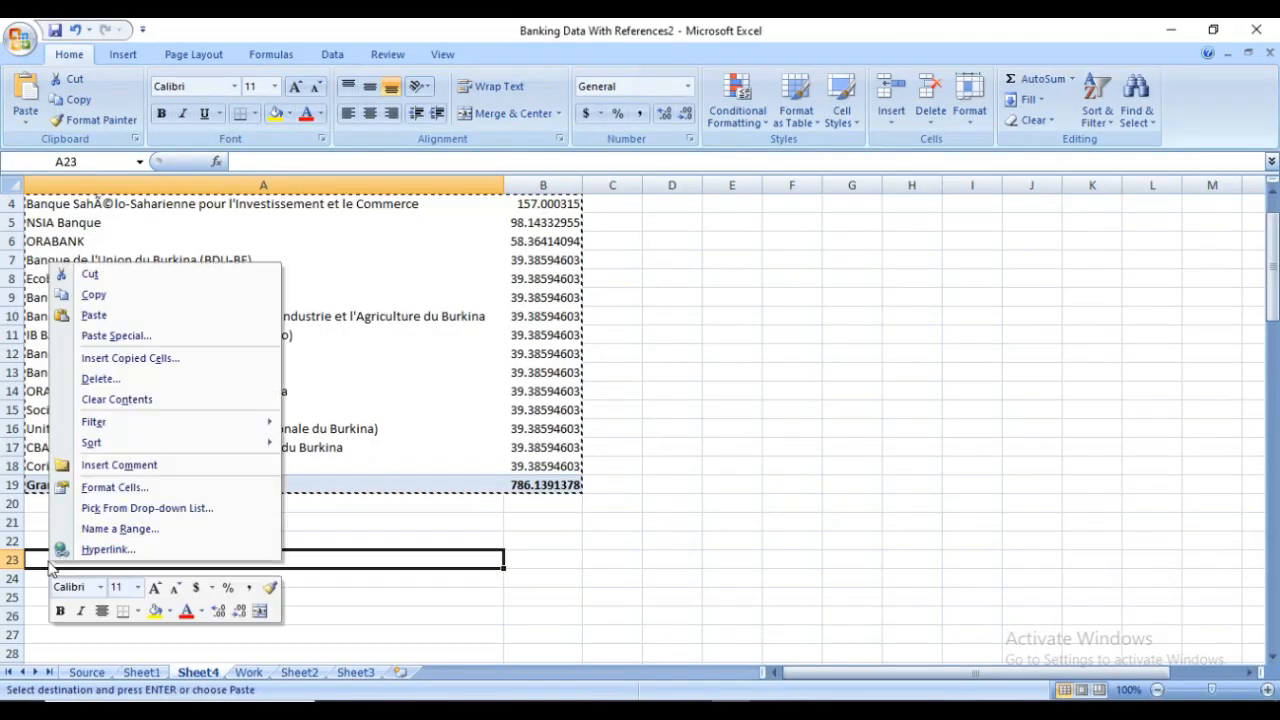
left_click(110, 315)
scroll(559, 498, "down", 4)
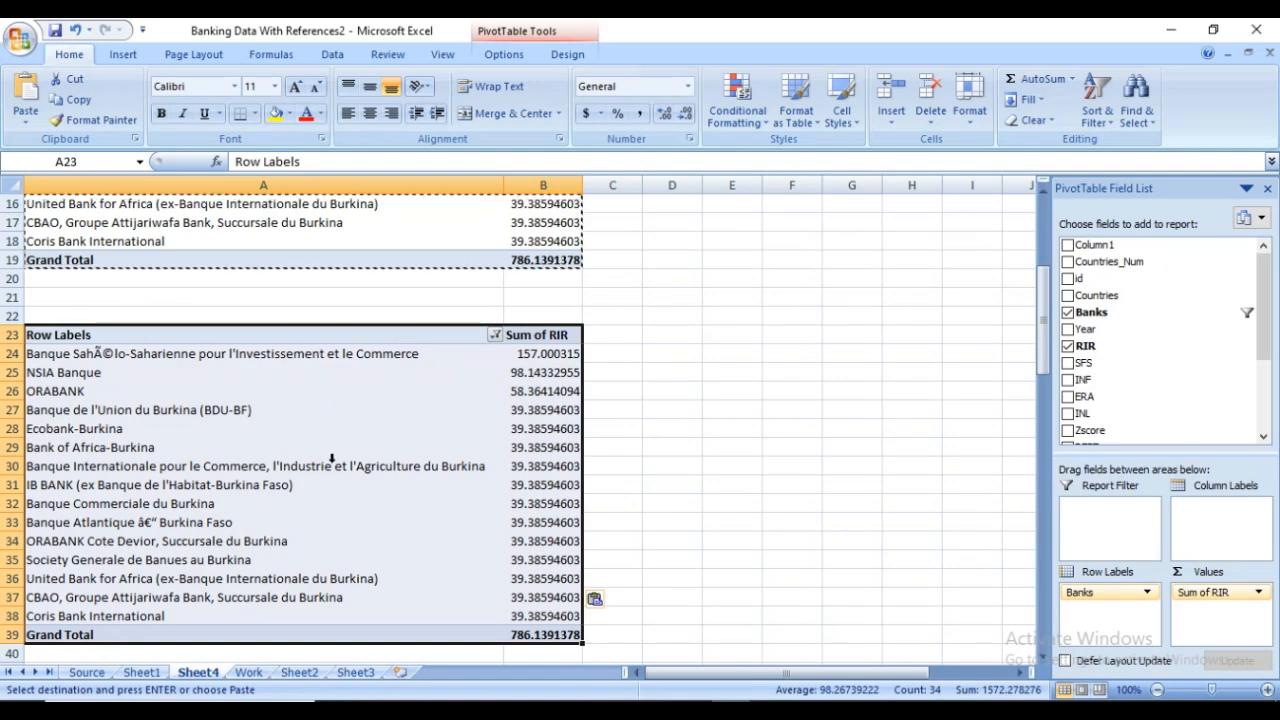
left_click(630, 427)
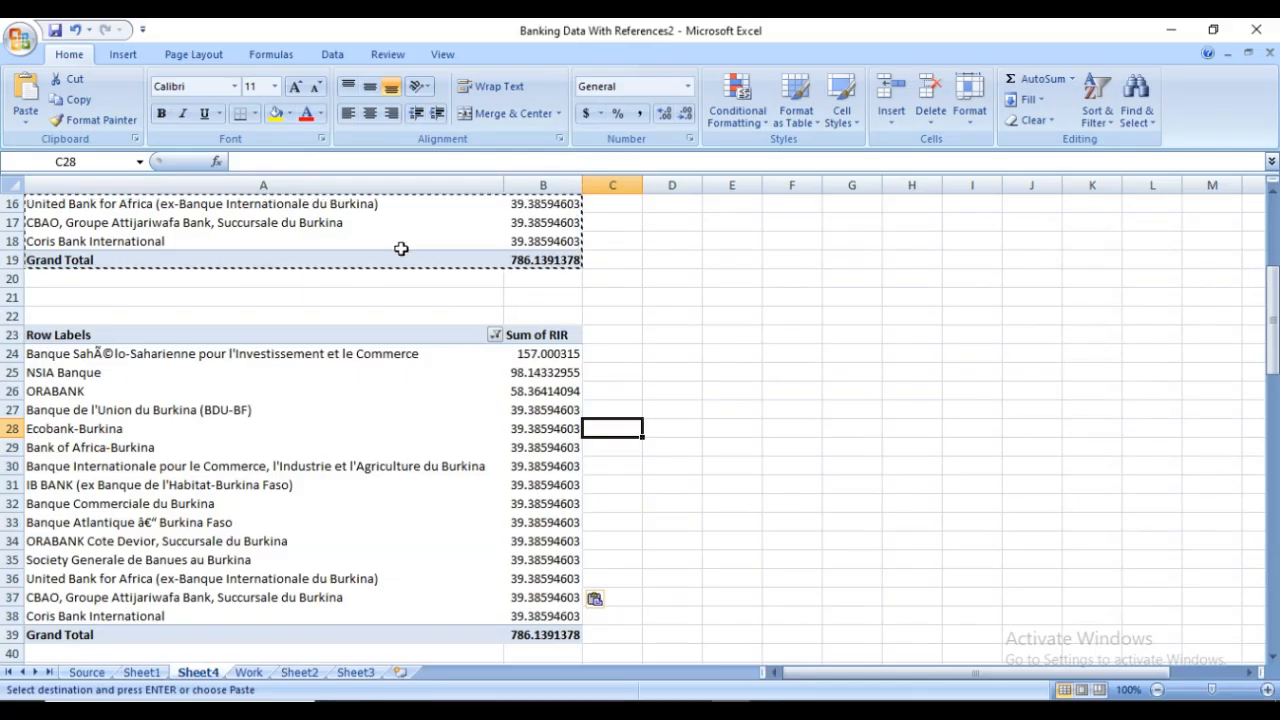
key("Escape")
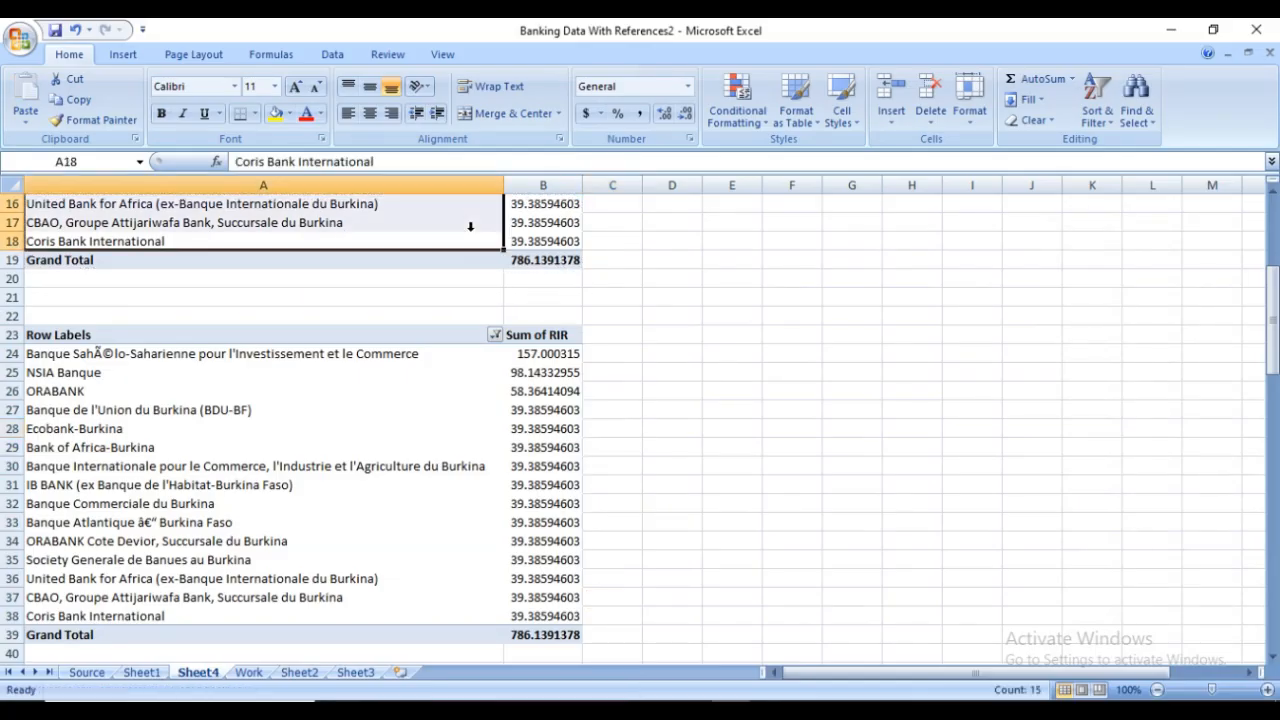
Remove the Banks row field and the Sum of RIR value field from the duplicate PivotTable starting at A23
left_click(470, 226)
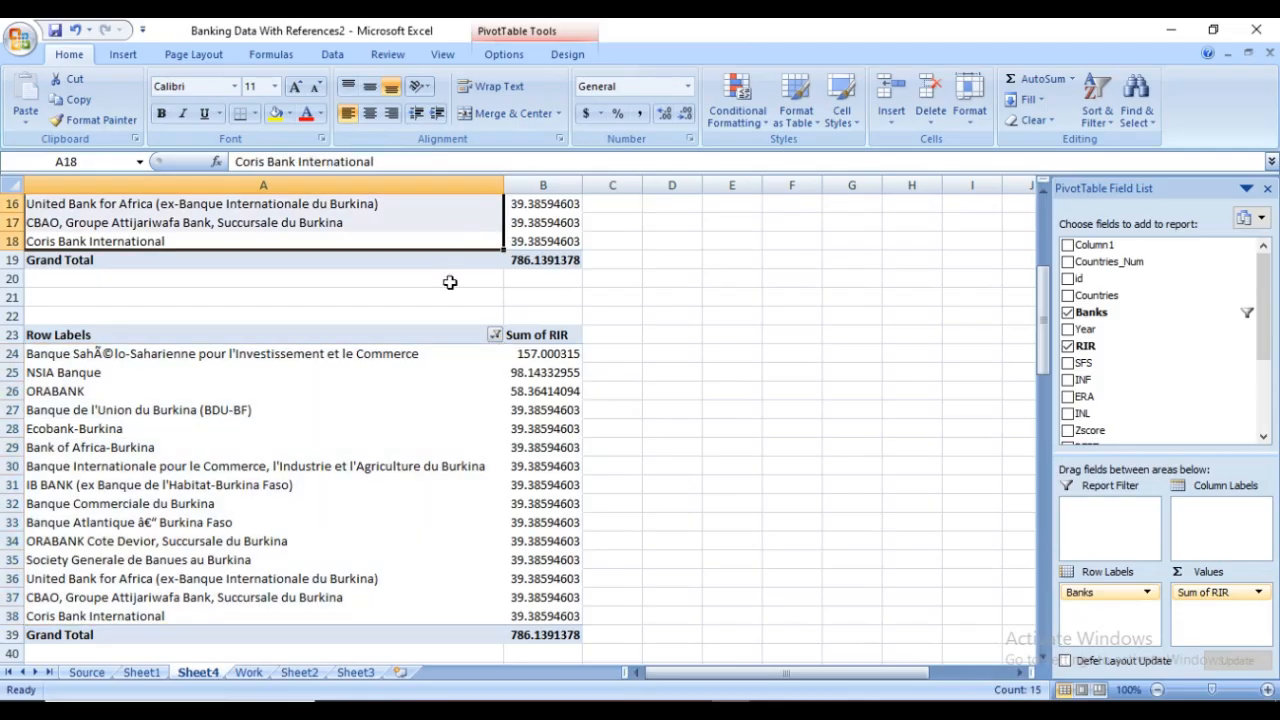
left_click(448, 377)
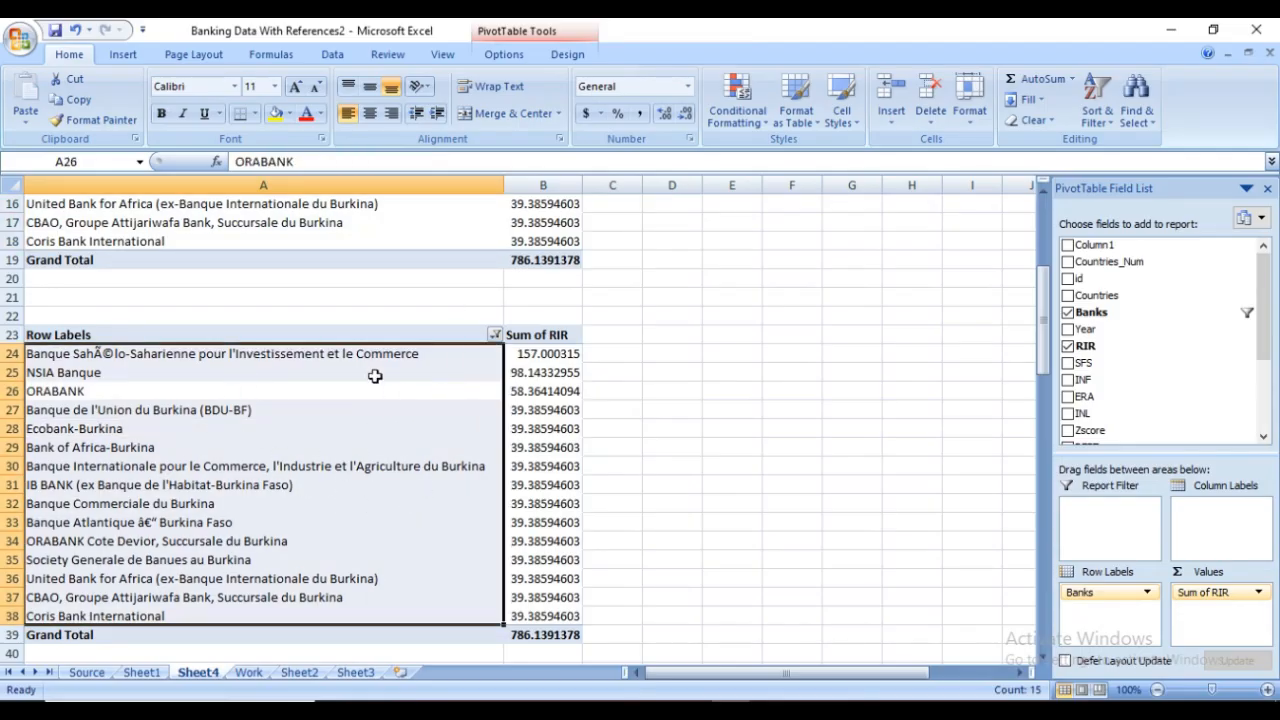
left_click(235, 432)
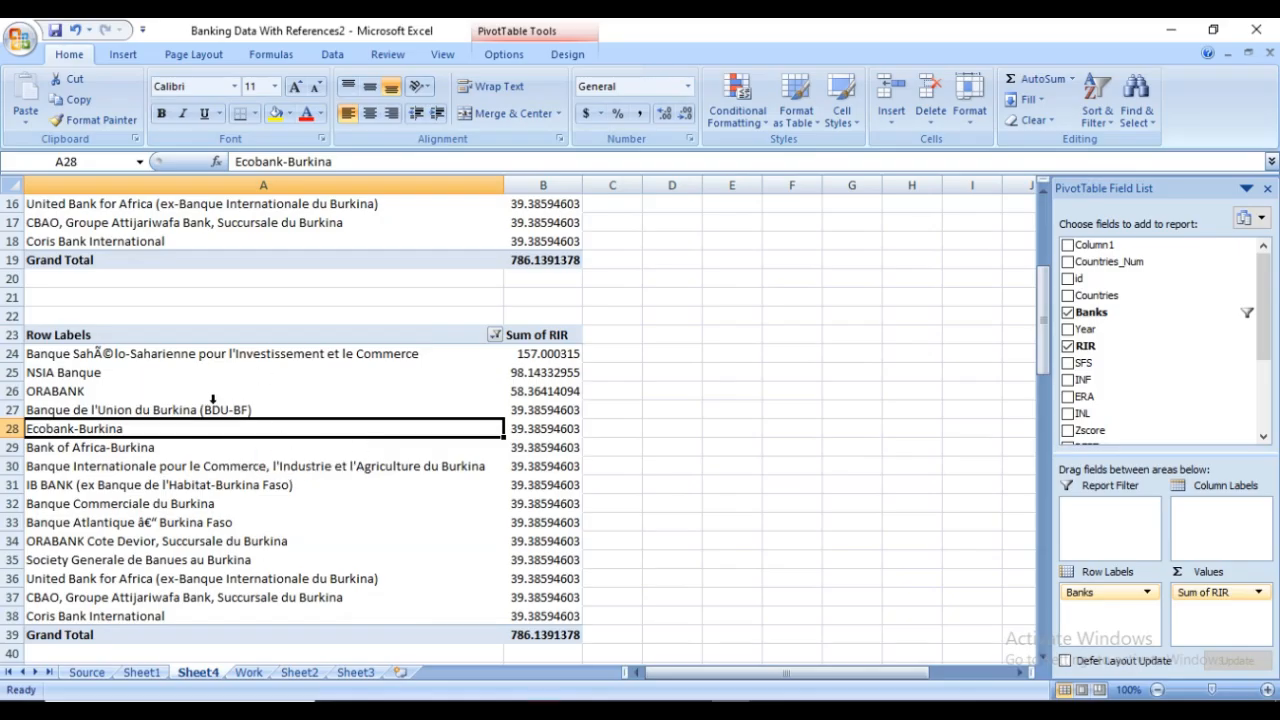
left_click(1147, 593)
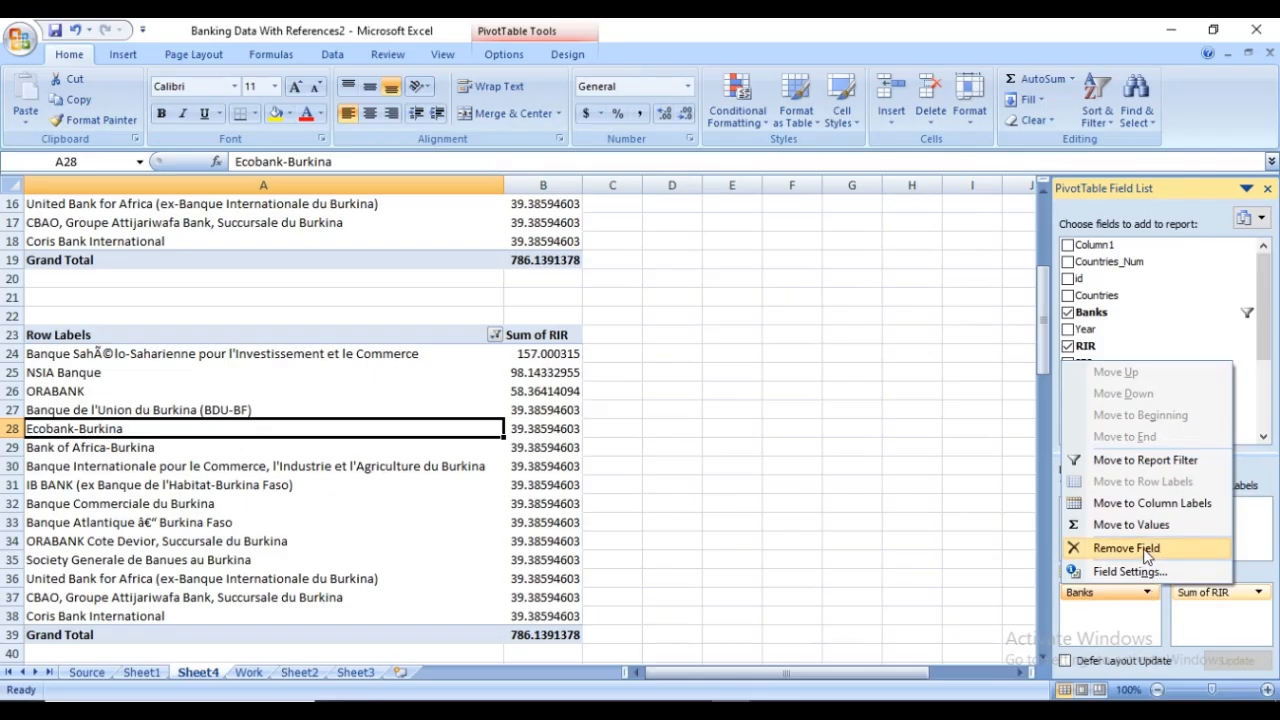
left_click(1145, 552)
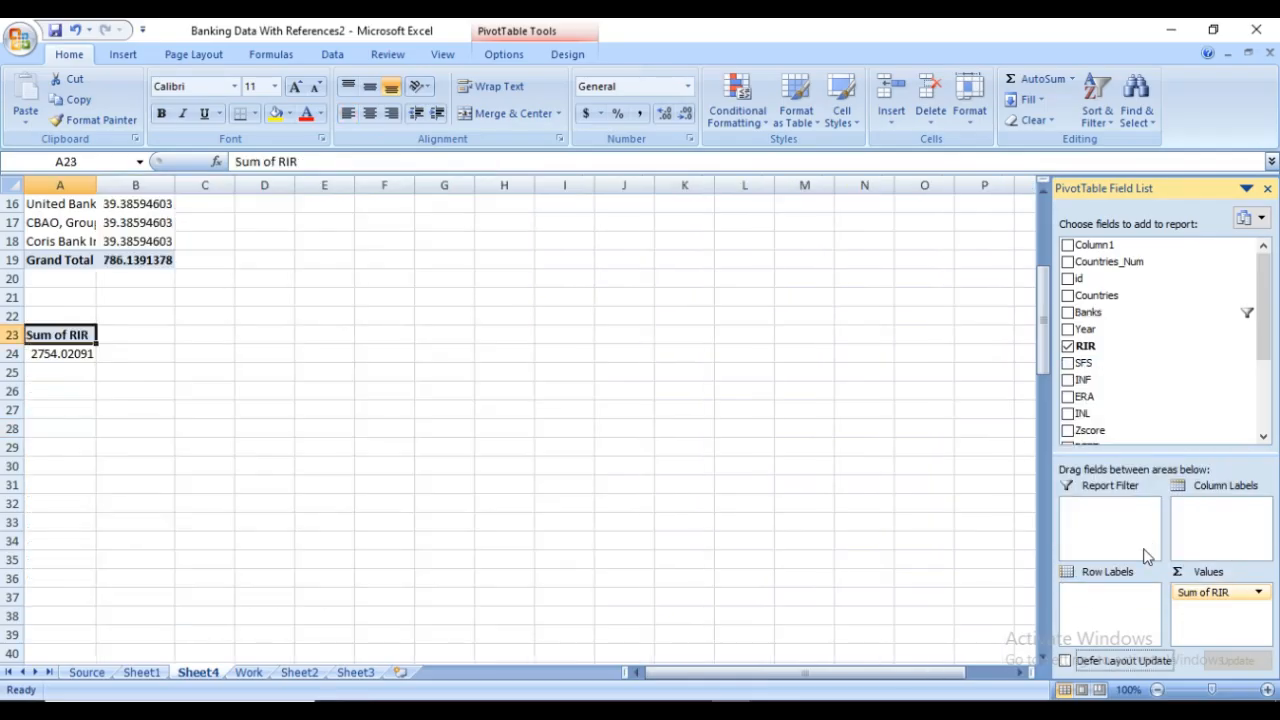
left_click(1259, 593)
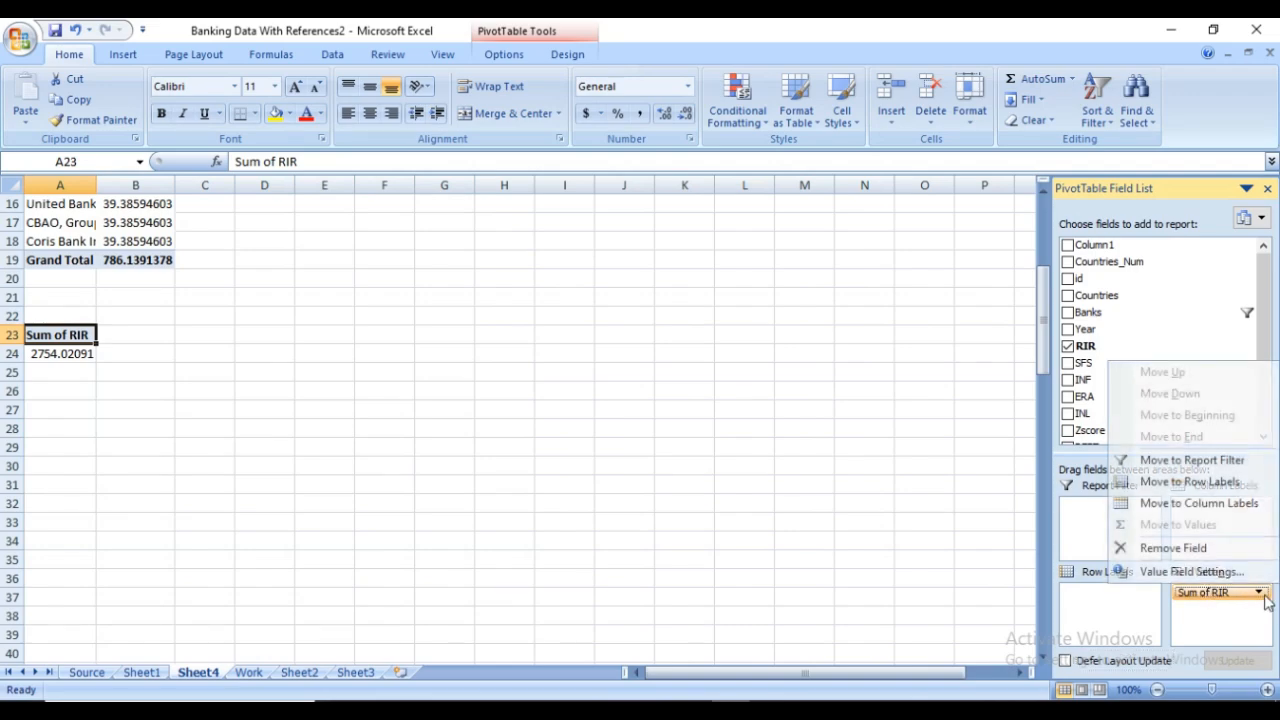
left_click(1220, 552)
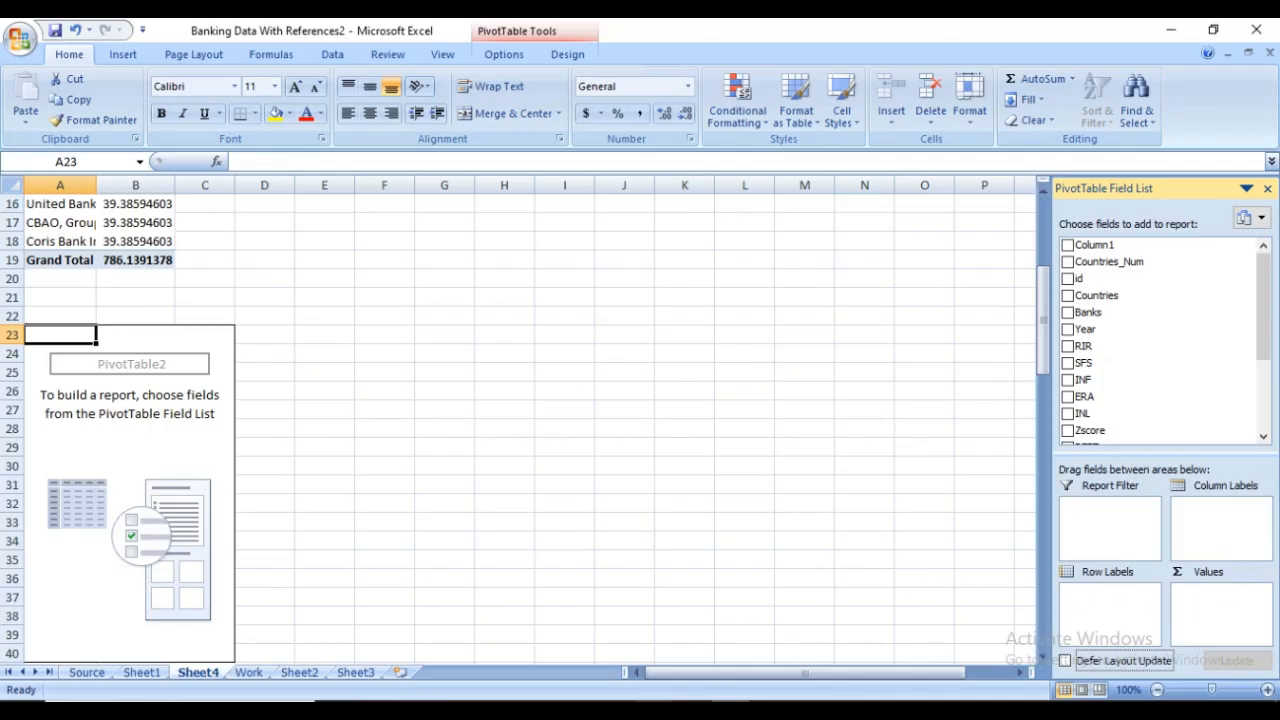
Check the new field pairs in the Word video guide and rebuild the duplicate PivotTable with Countries as row labels and Banks as values
left_click(617, 641)
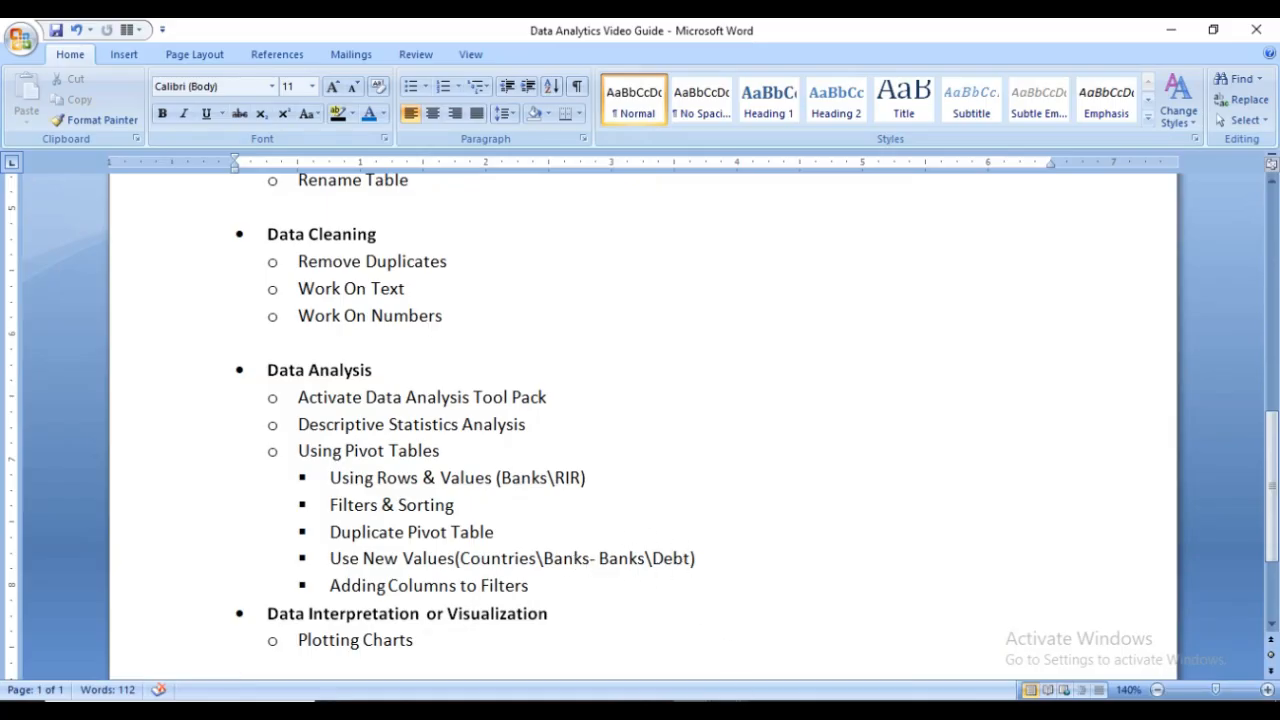
left_click(732, 710)
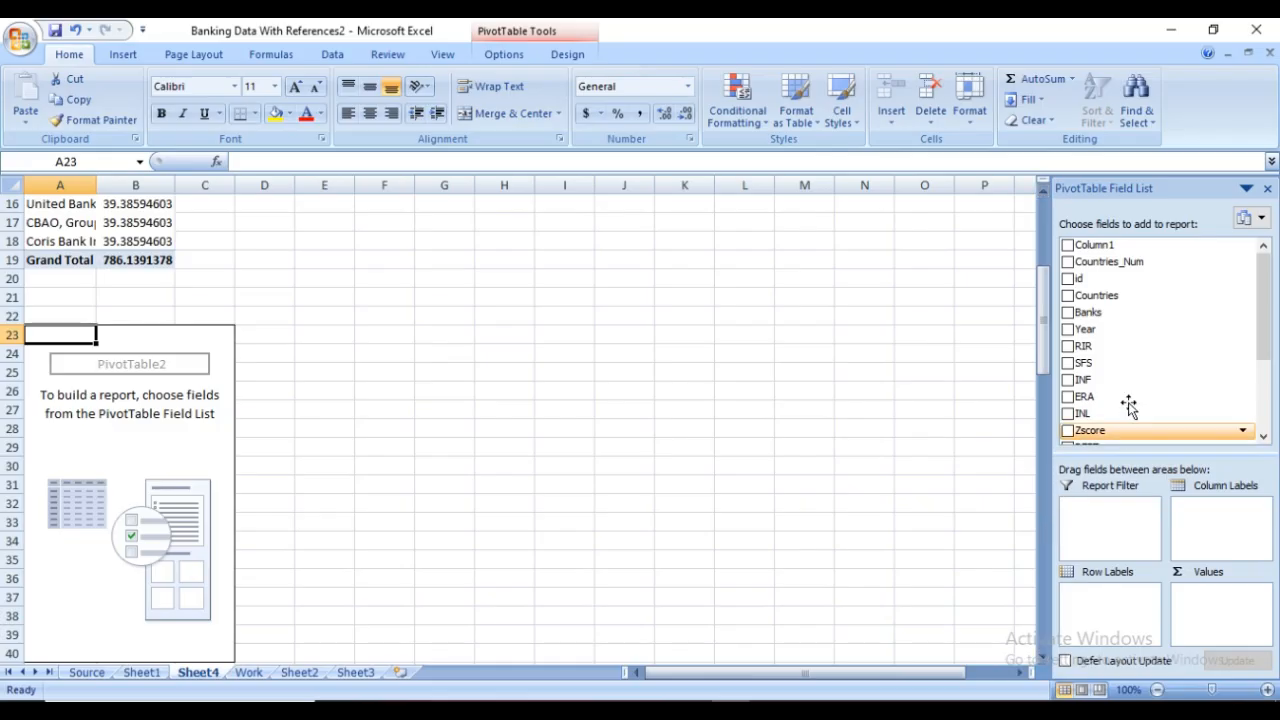
left_click_drag(1108, 304, 1108, 600)
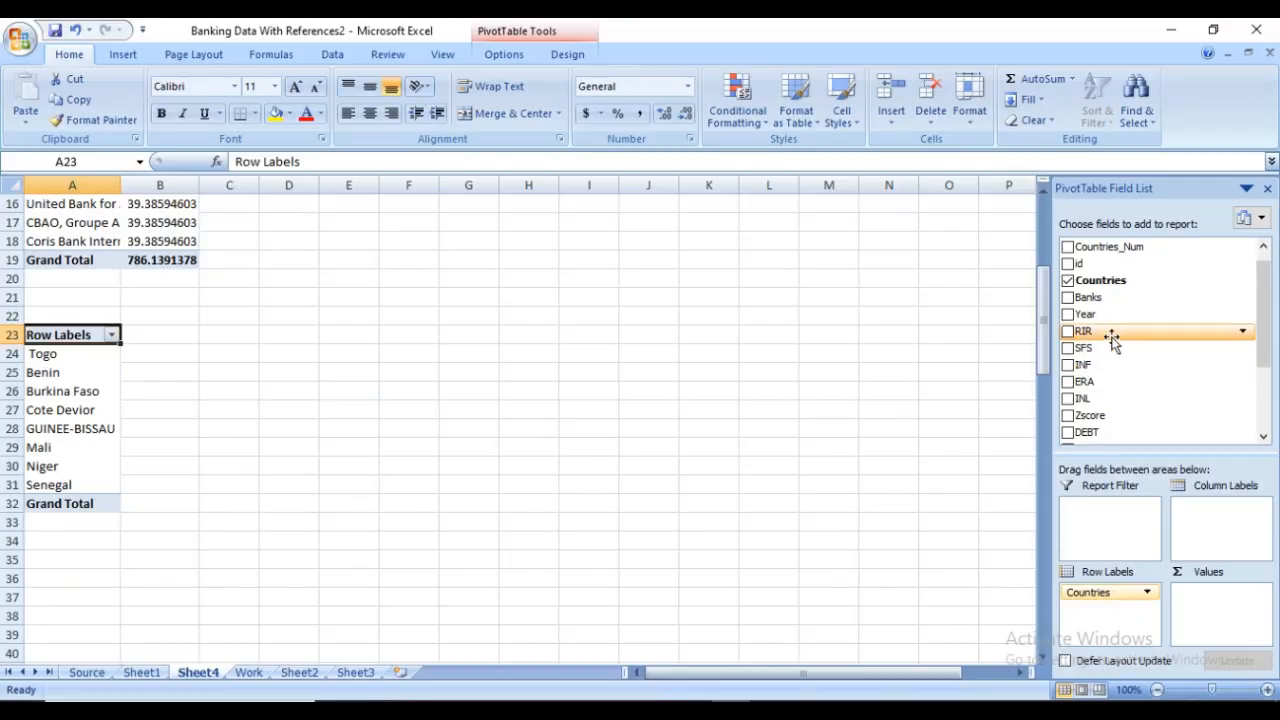
left_click_drag(1115, 302, 1214, 601)
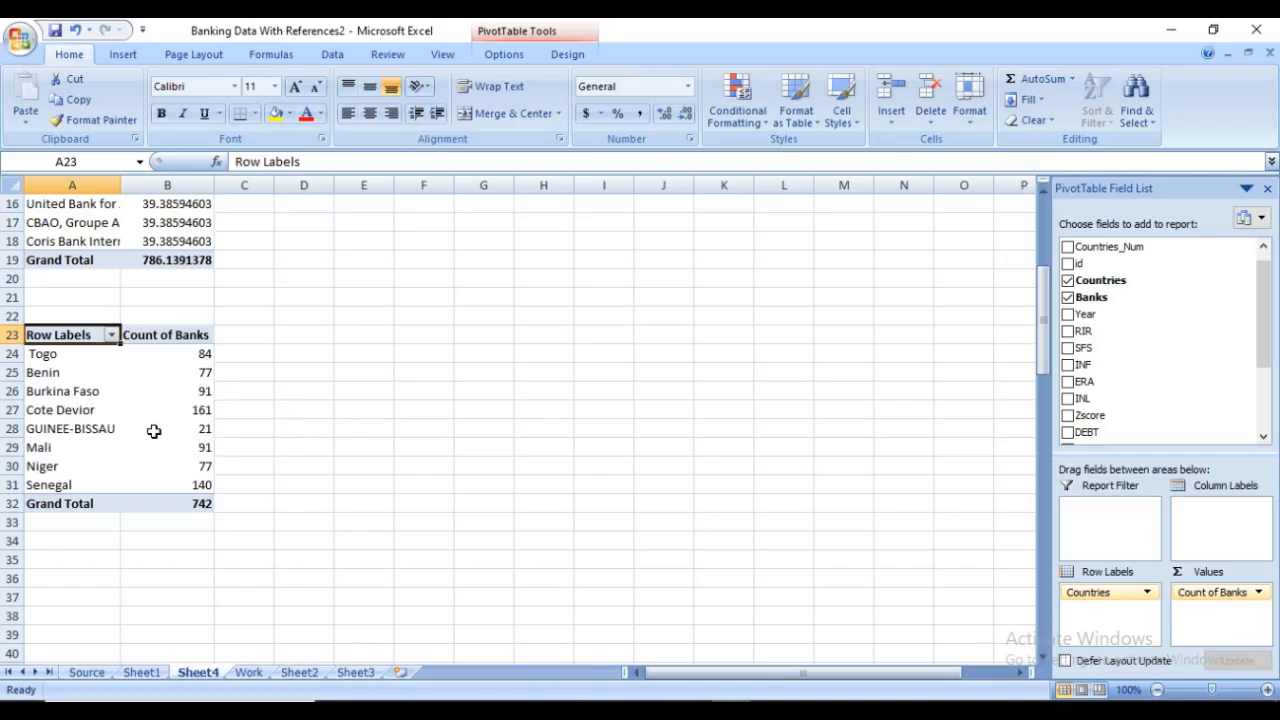
Sort the countries in the duplicate PivotTable by Count of Banks from largest to smallest
right_click(181, 355)
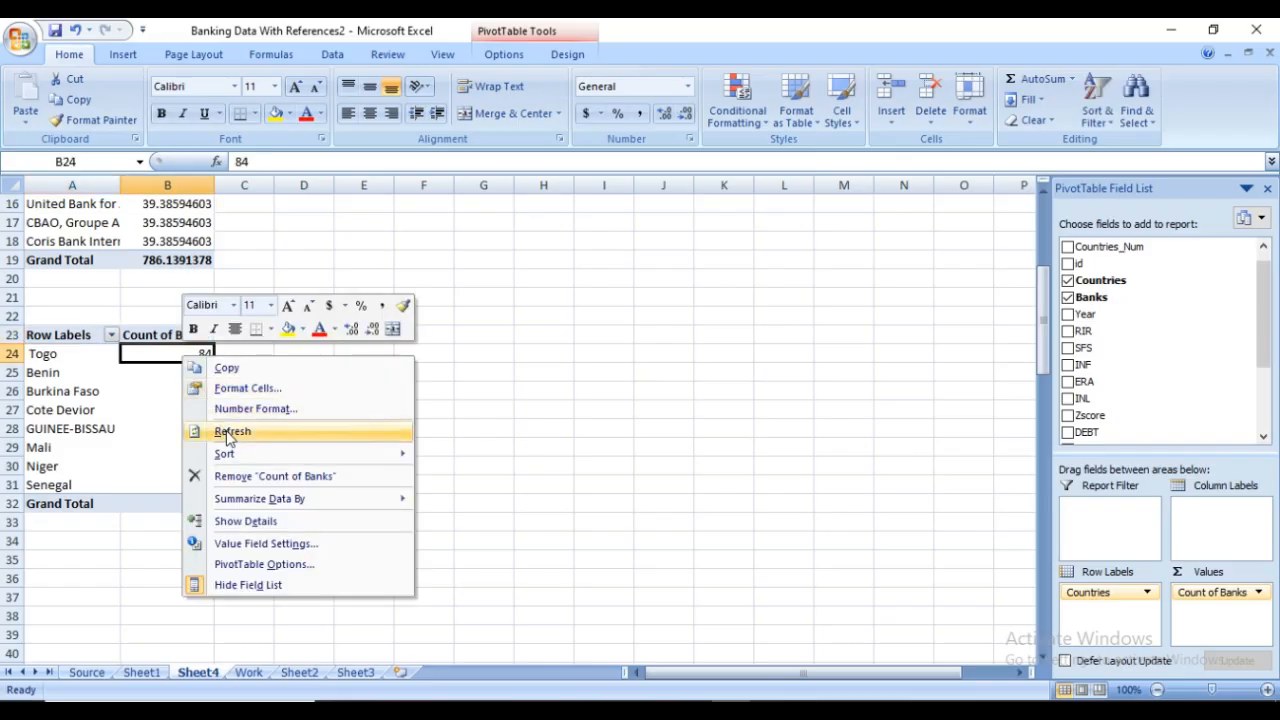
mouse_move(271, 456)
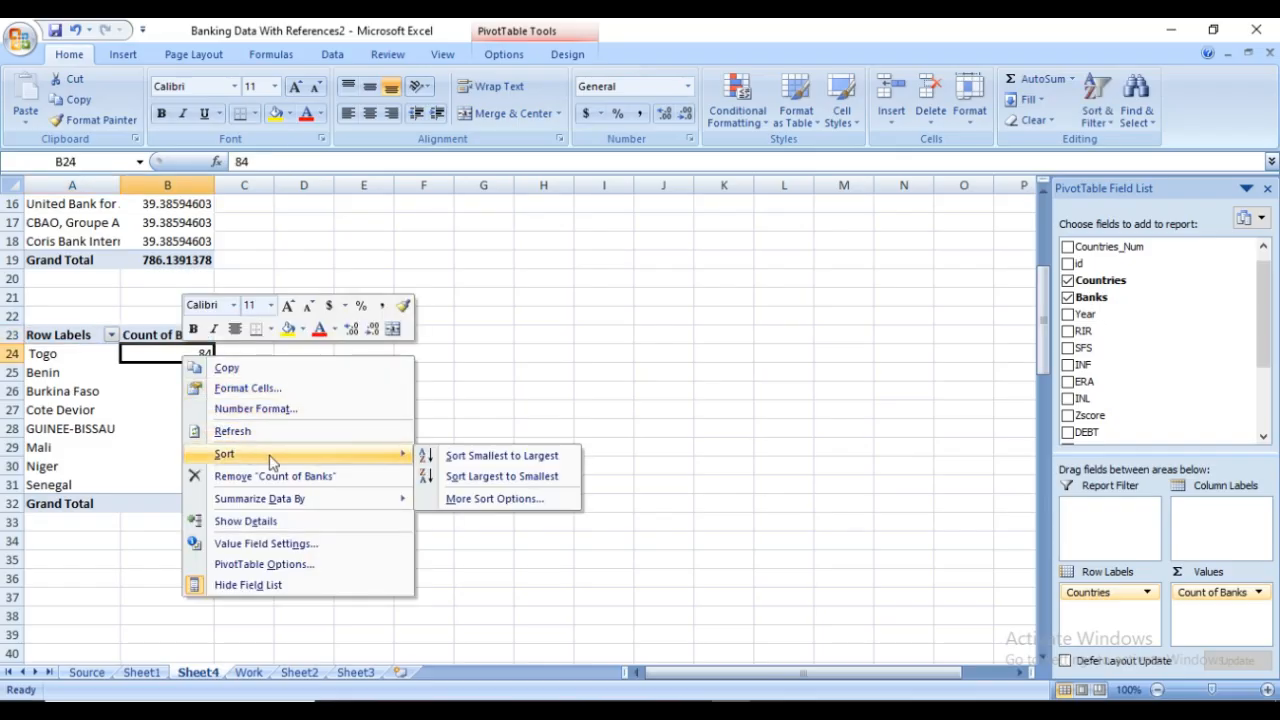
left_click(476, 483)
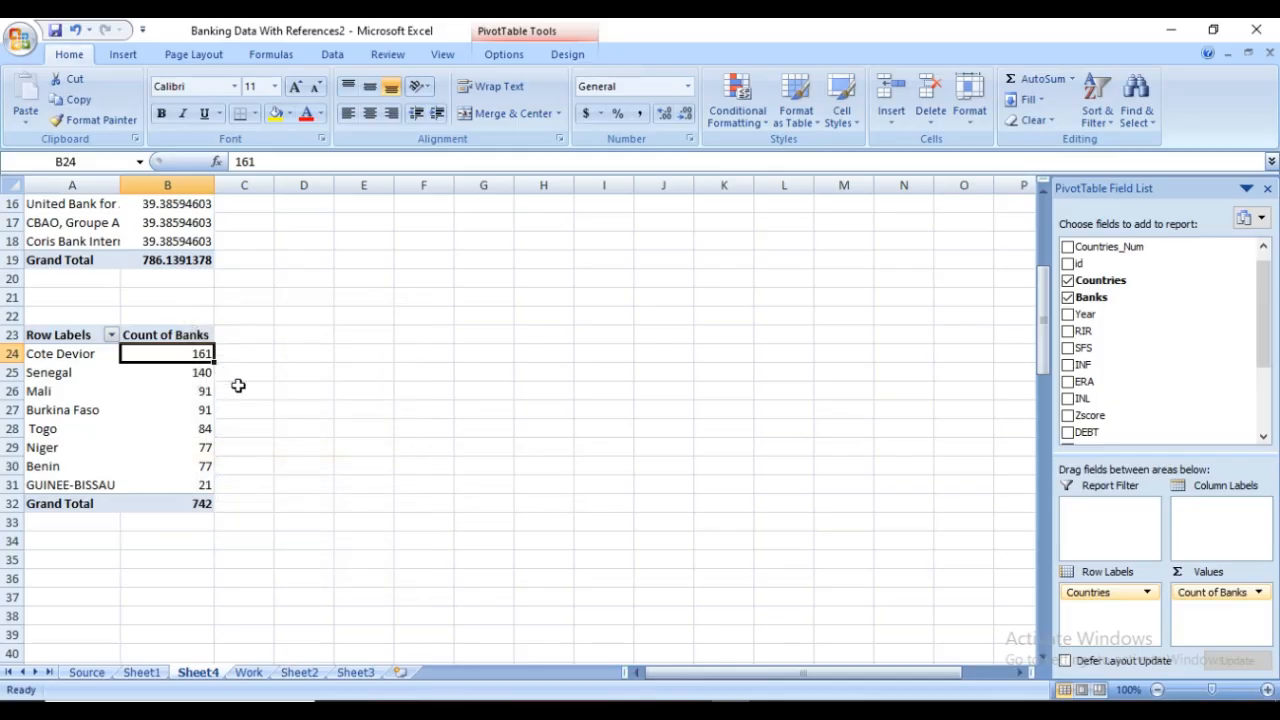
Examine which countries have the highest and lowest Count of Banks in the sorted PivotTable
left_click(99, 360)
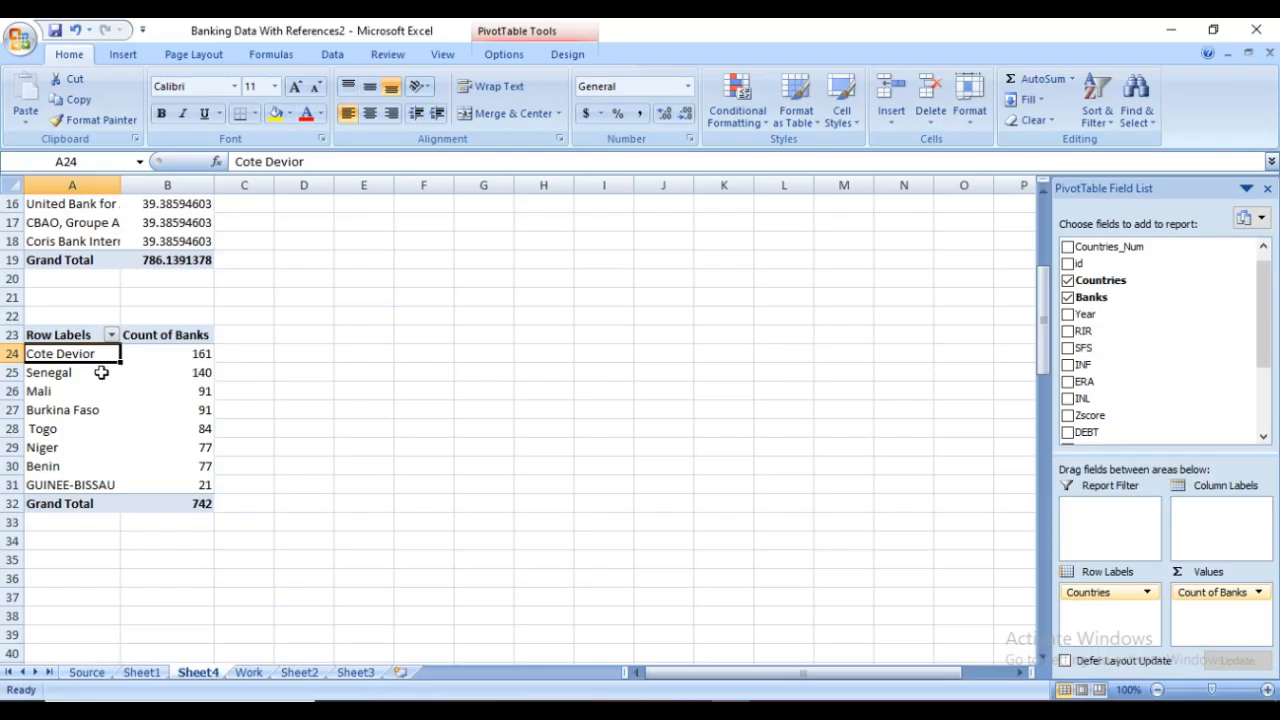
left_click(66, 373)
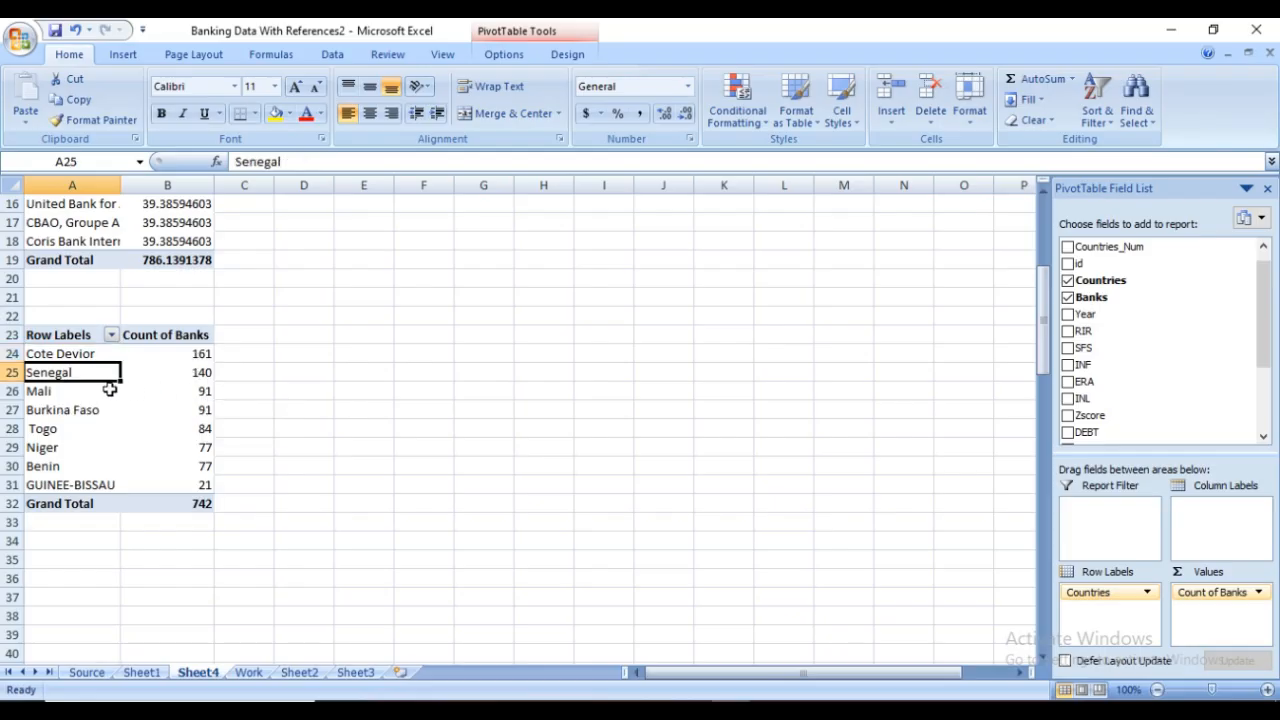
left_click(96, 390)
left_click(143, 409)
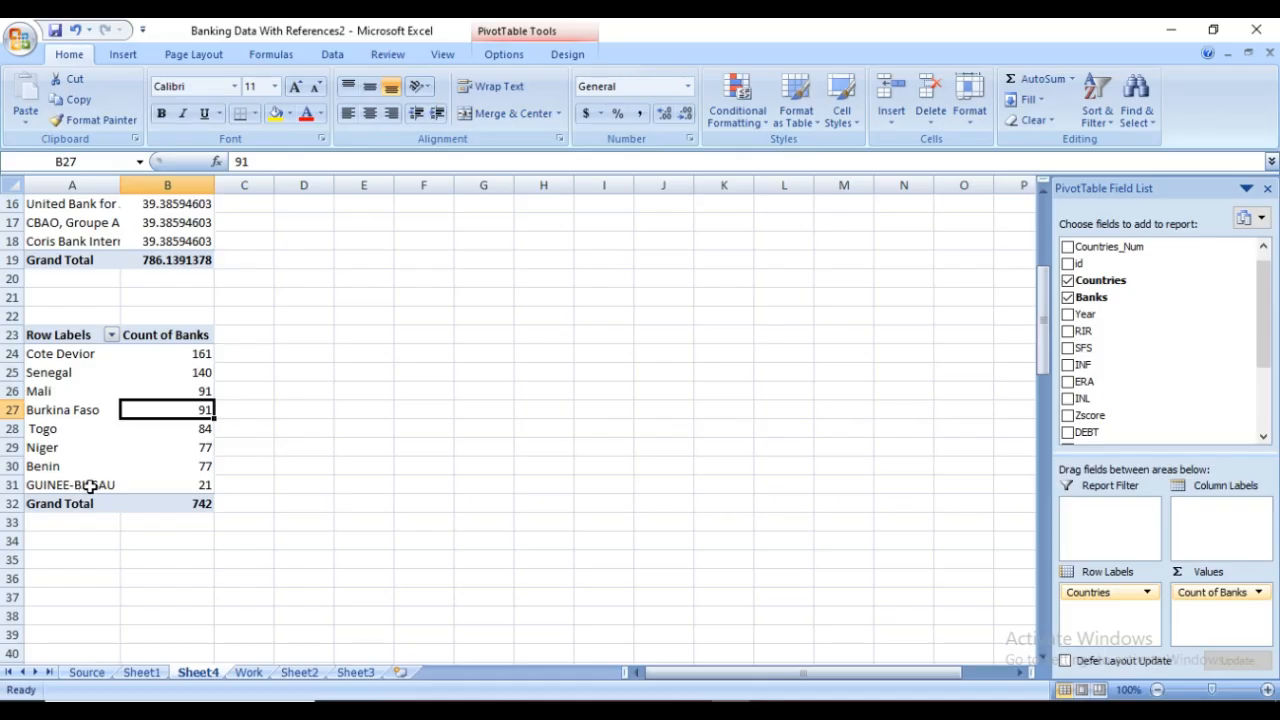
left_click(212, 488)
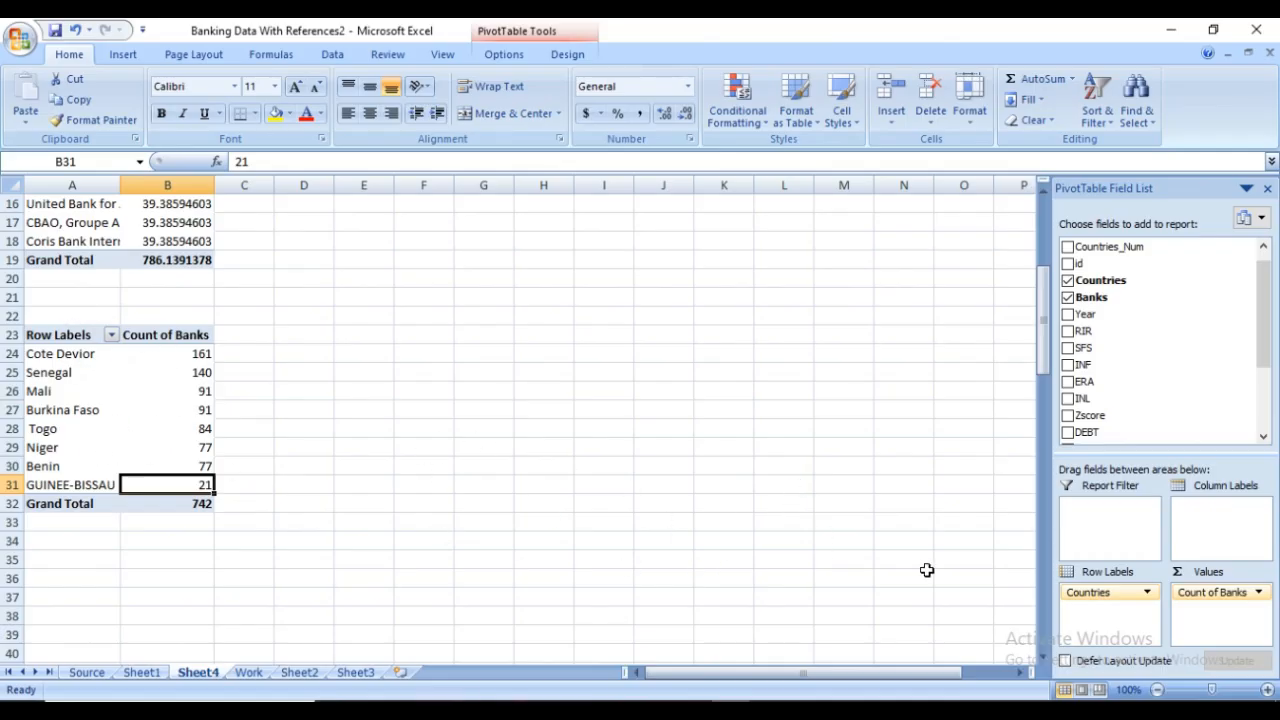
Change the Banks value field's summary calculation to Sum in the duplicate PivotTable
left_click(1147, 592)
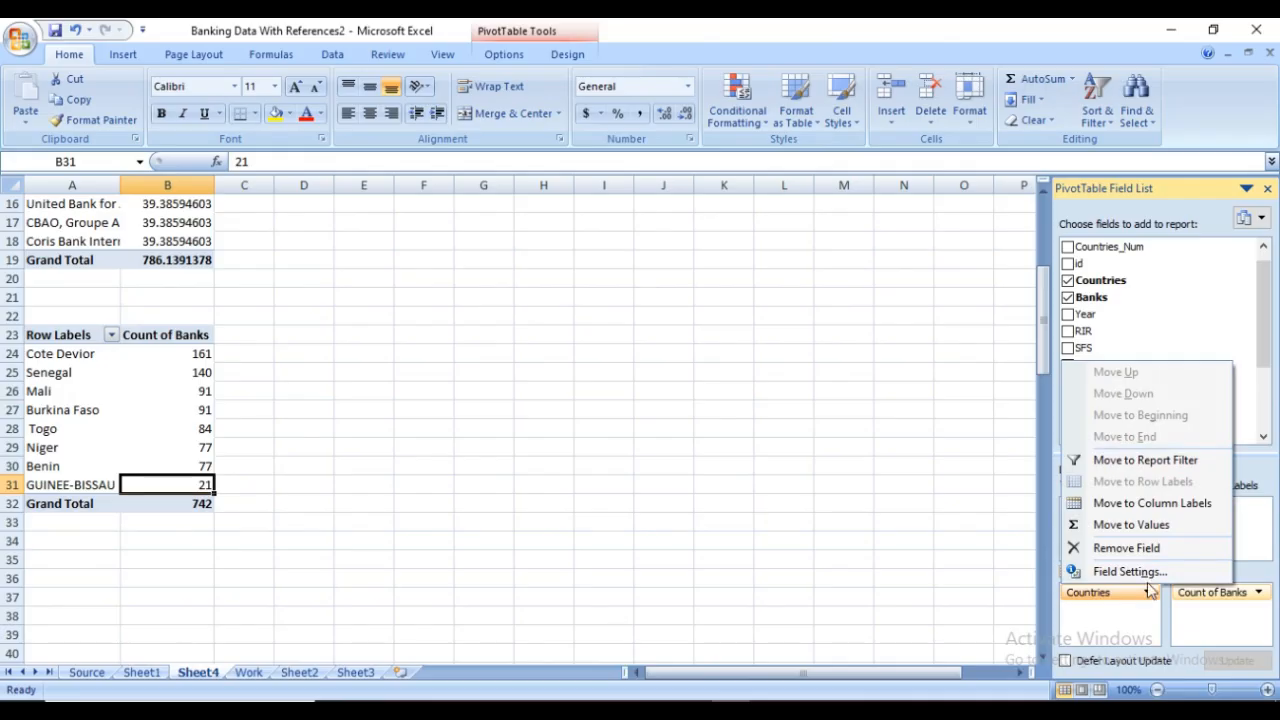
left_click(1135, 622)
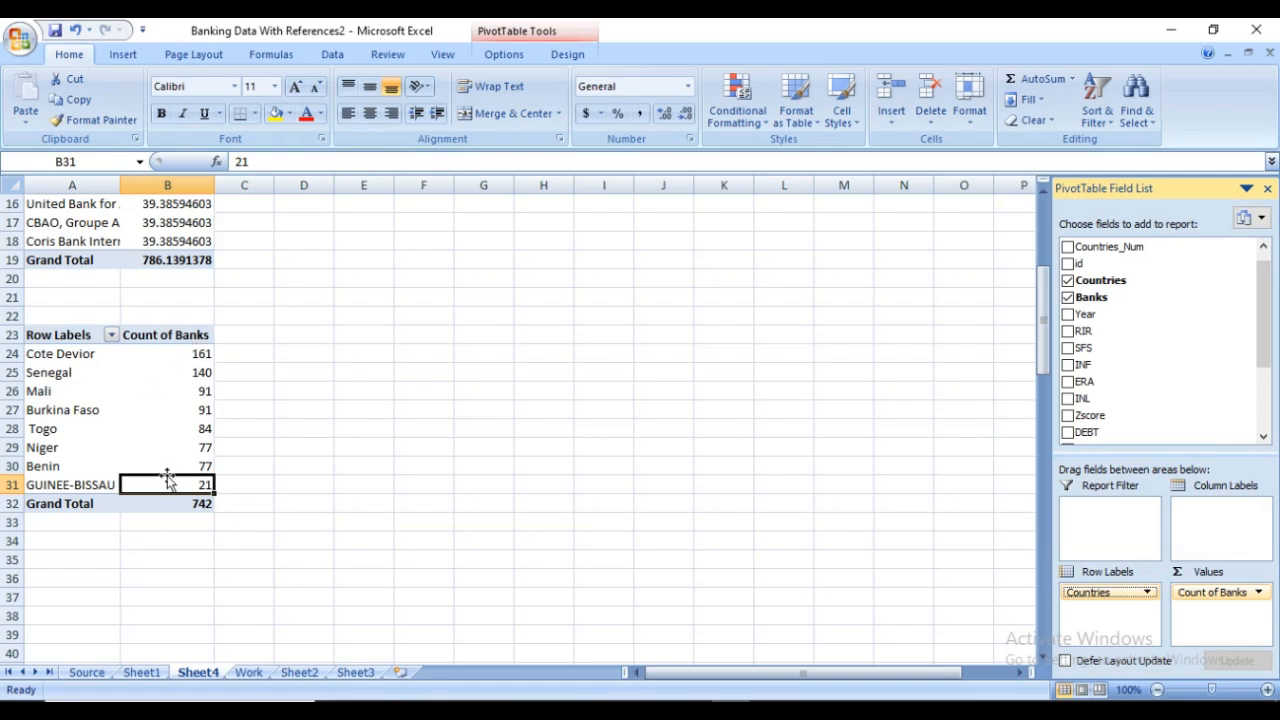
left_click(1260, 594)
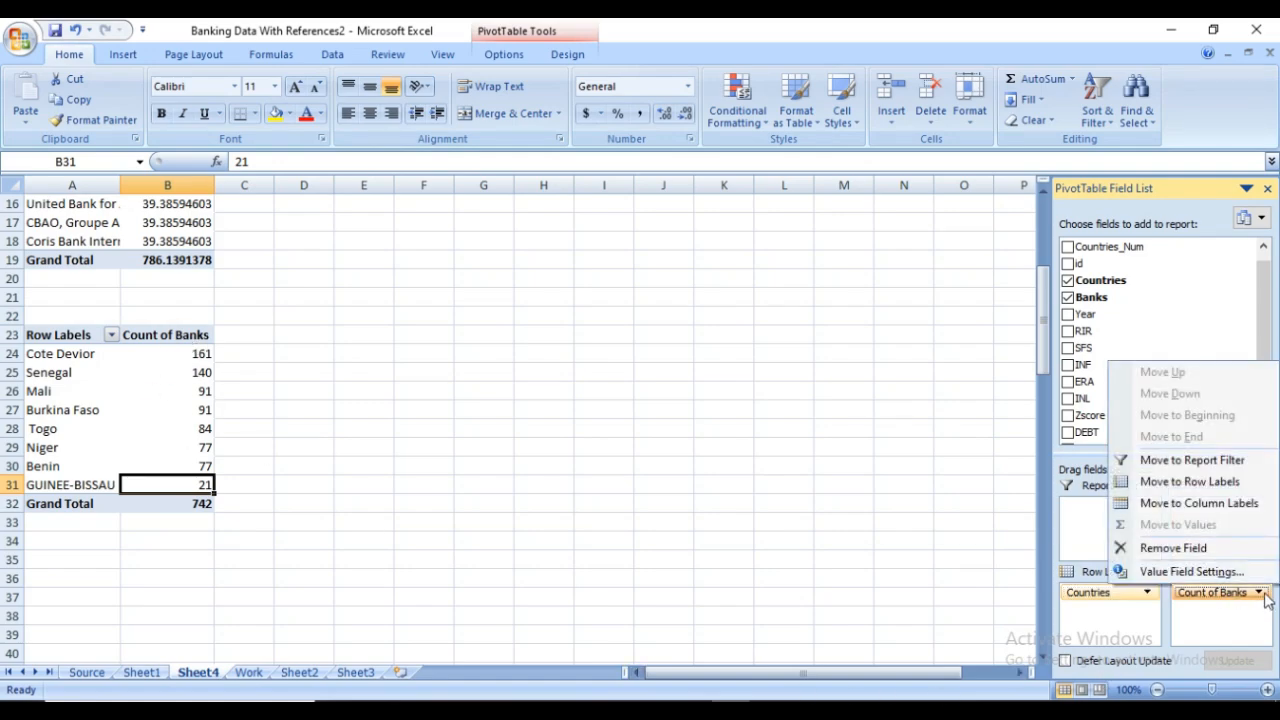
left_click(1206, 571)
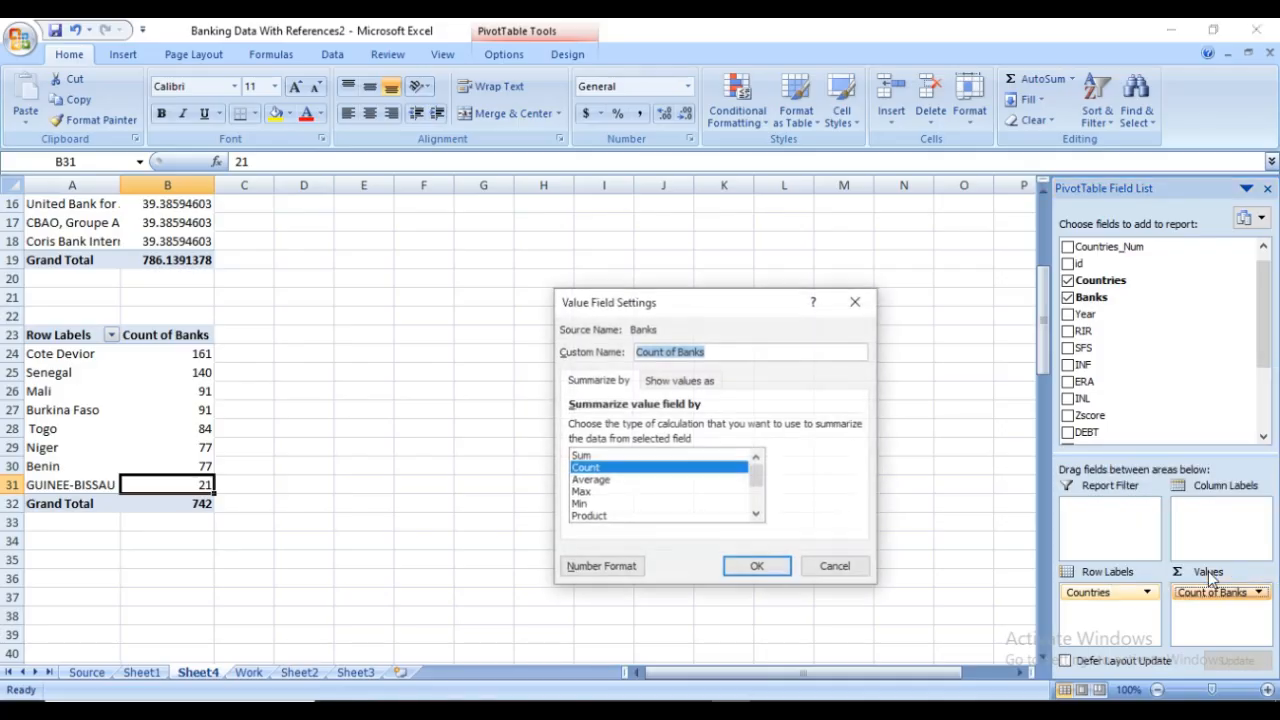
left_click(586, 457)
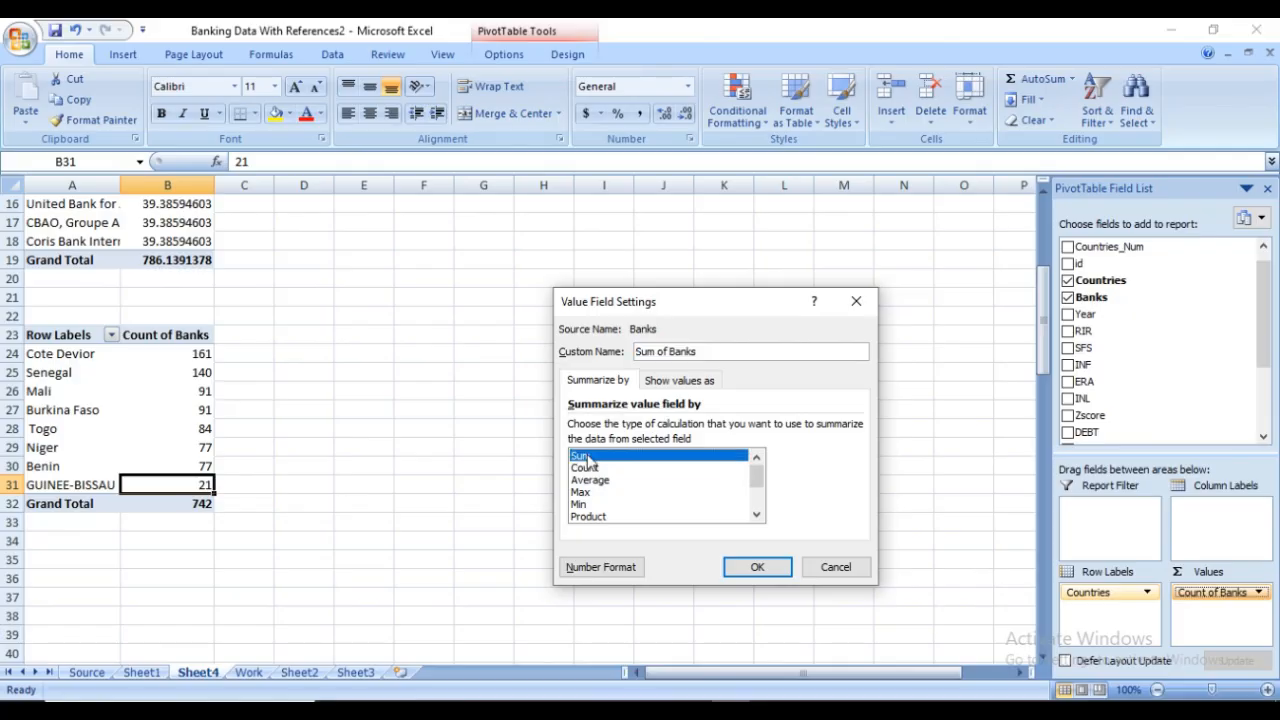
left_click(762, 567)
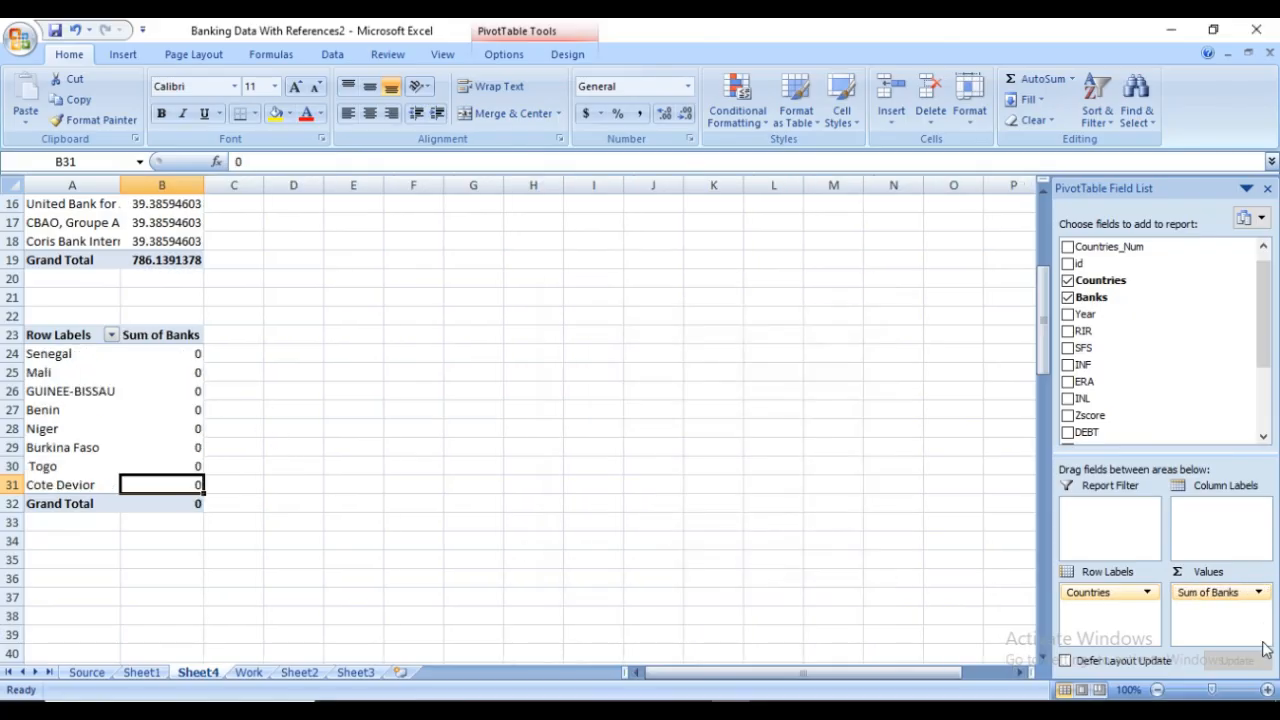
Set the Banks value field to be summarized by Average
left_click(1258, 592)
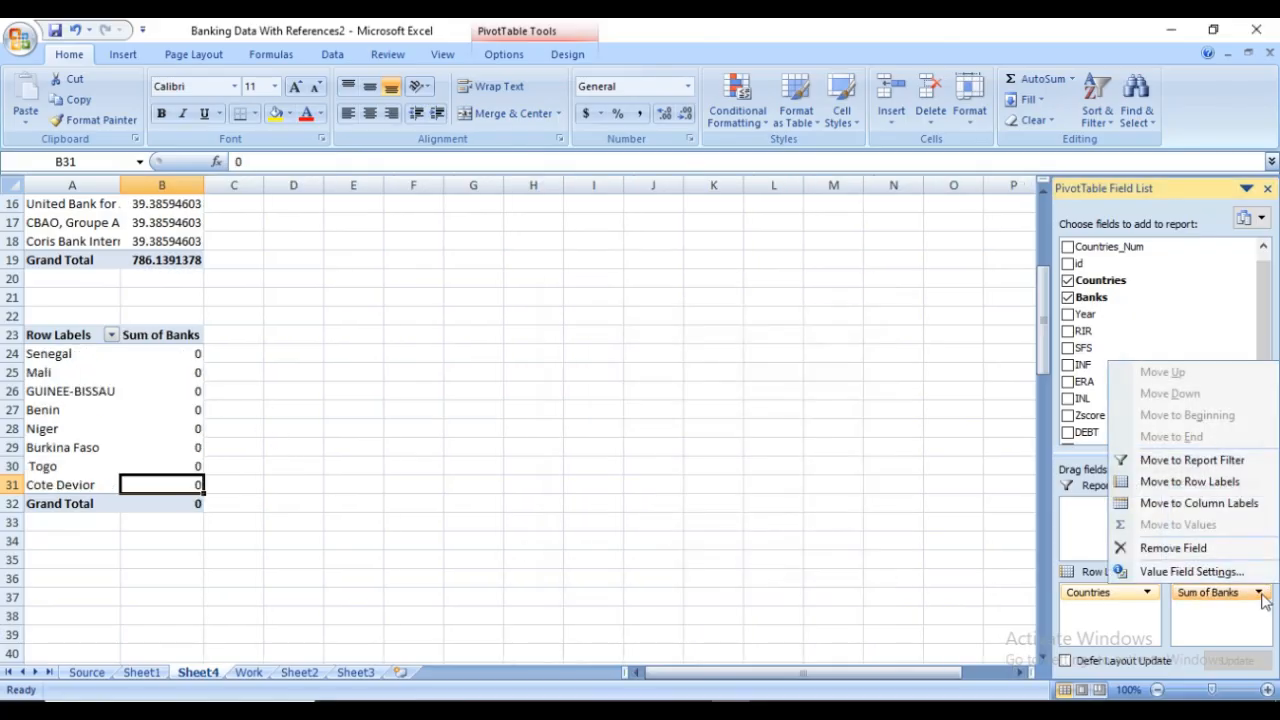
left_click(1190, 571)
left_click(591, 482)
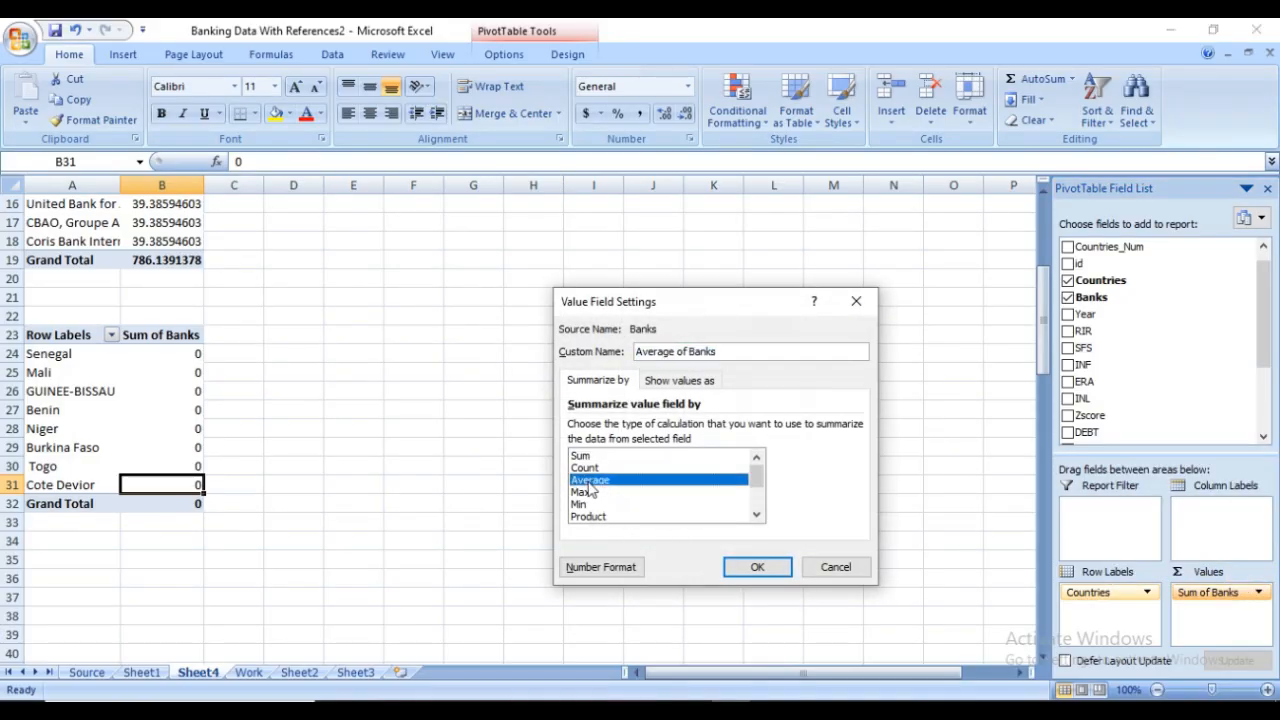
left_click(757, 567)
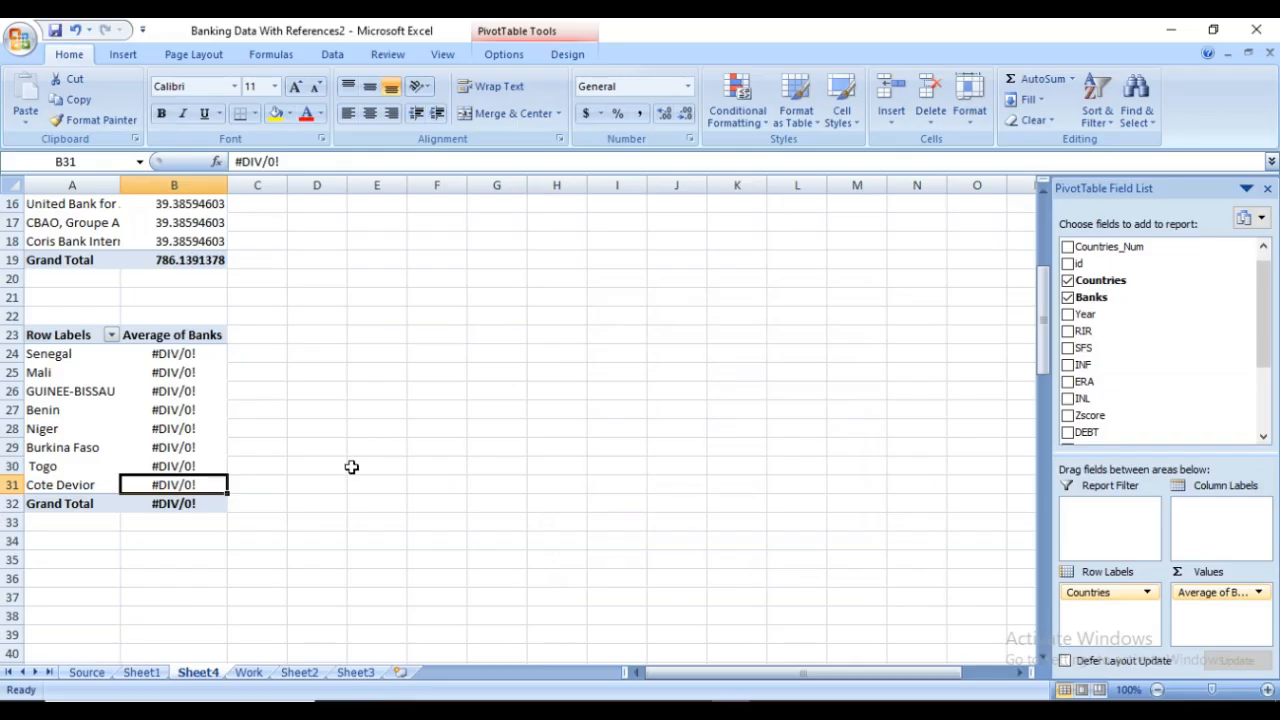
Switch the Banks value field's calculation type to Max
left_click(1256, 592)
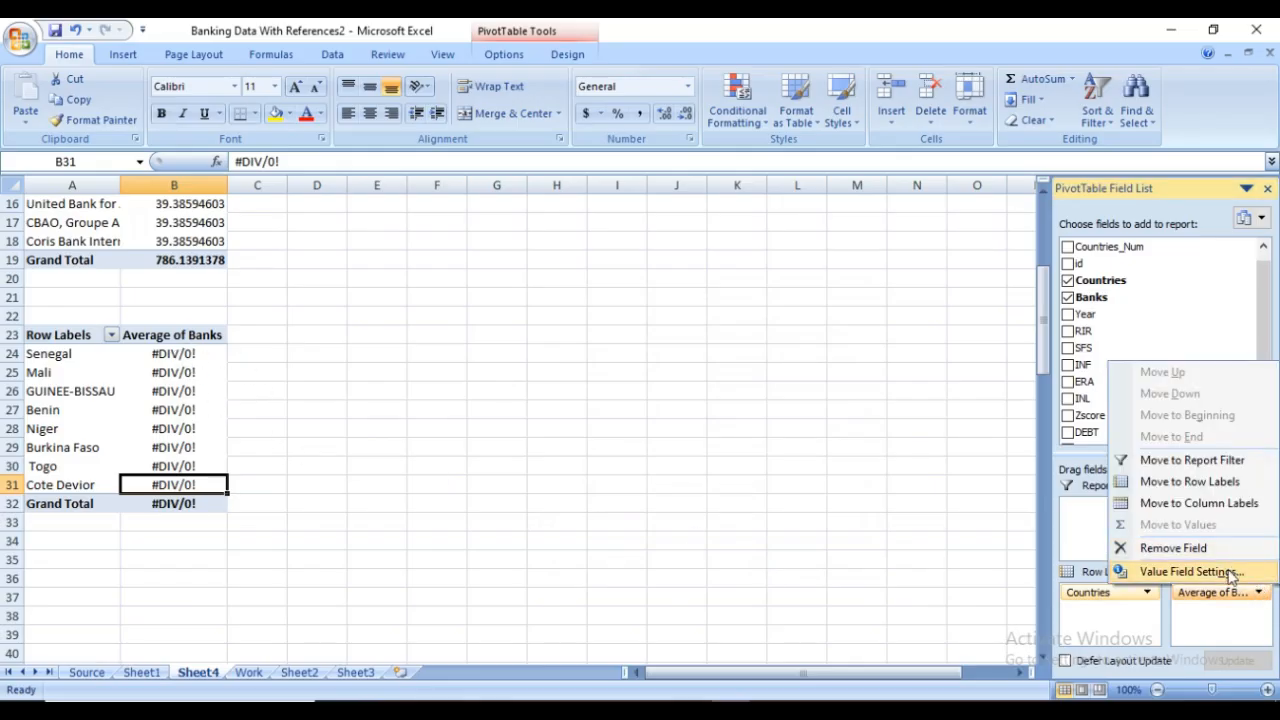
left_click(1229, 571)
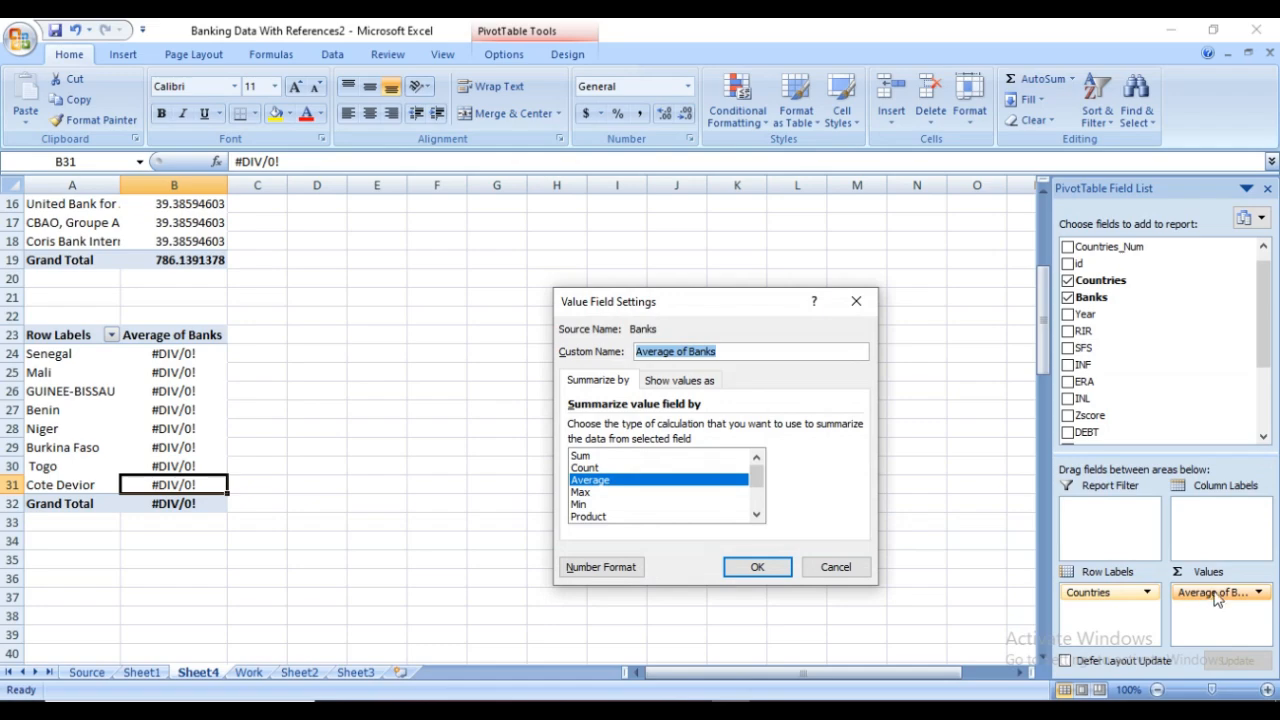
left_click(580, 493)
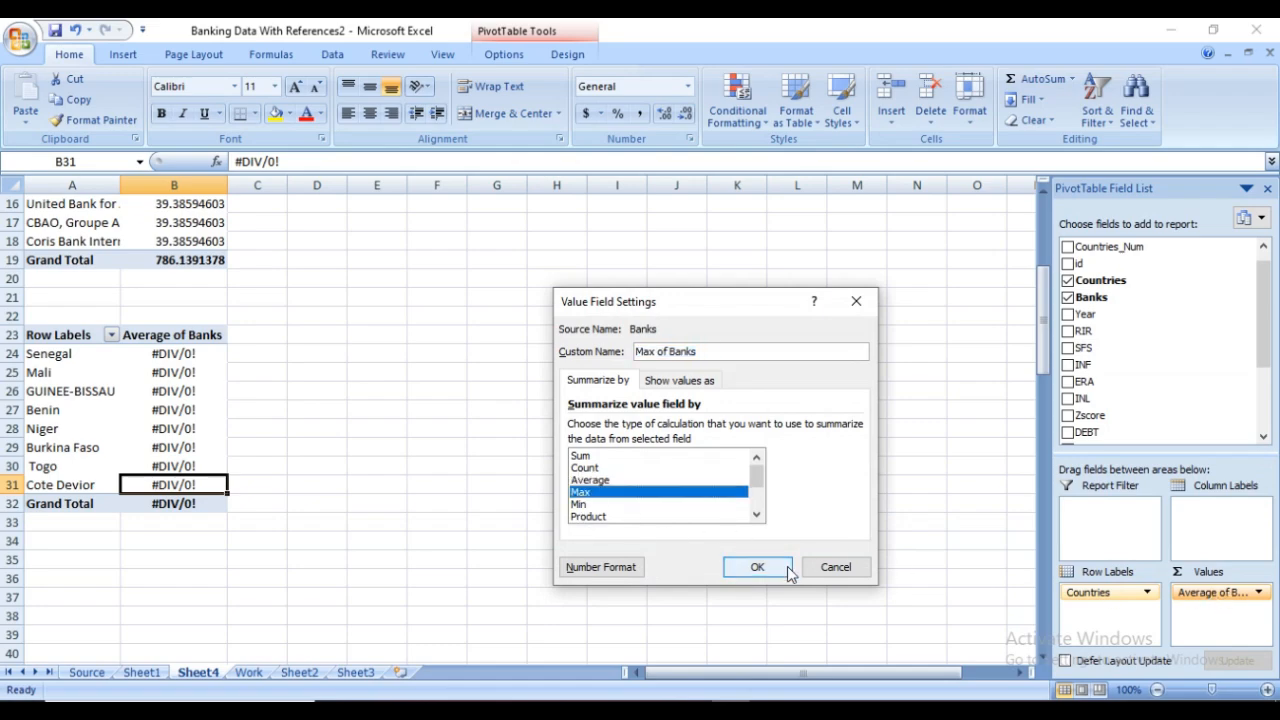
left_click(757, 567)
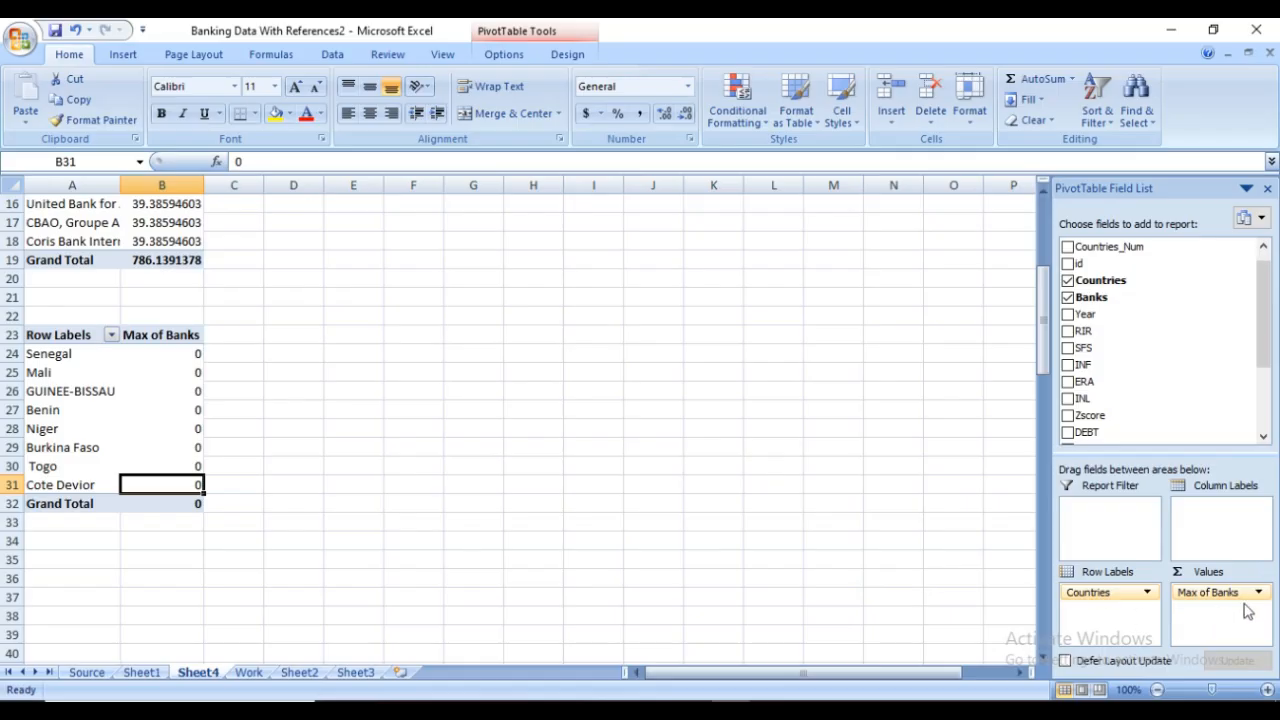
Remove Countries and Max of Banks from the duplicate PivotTable and check the next field pair in the Word video guide
left_click(1149, 594)
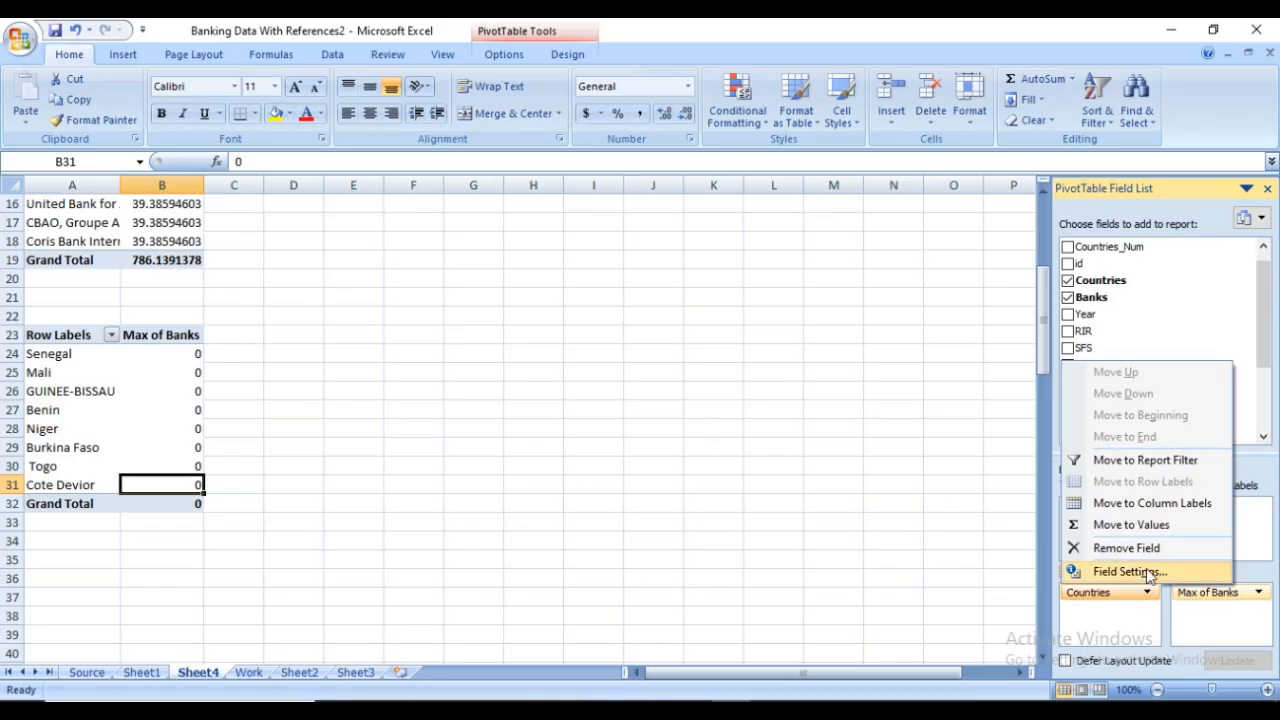
left_click(1146, 549)
left_click(1210, 592)
left_click(1208, 544)
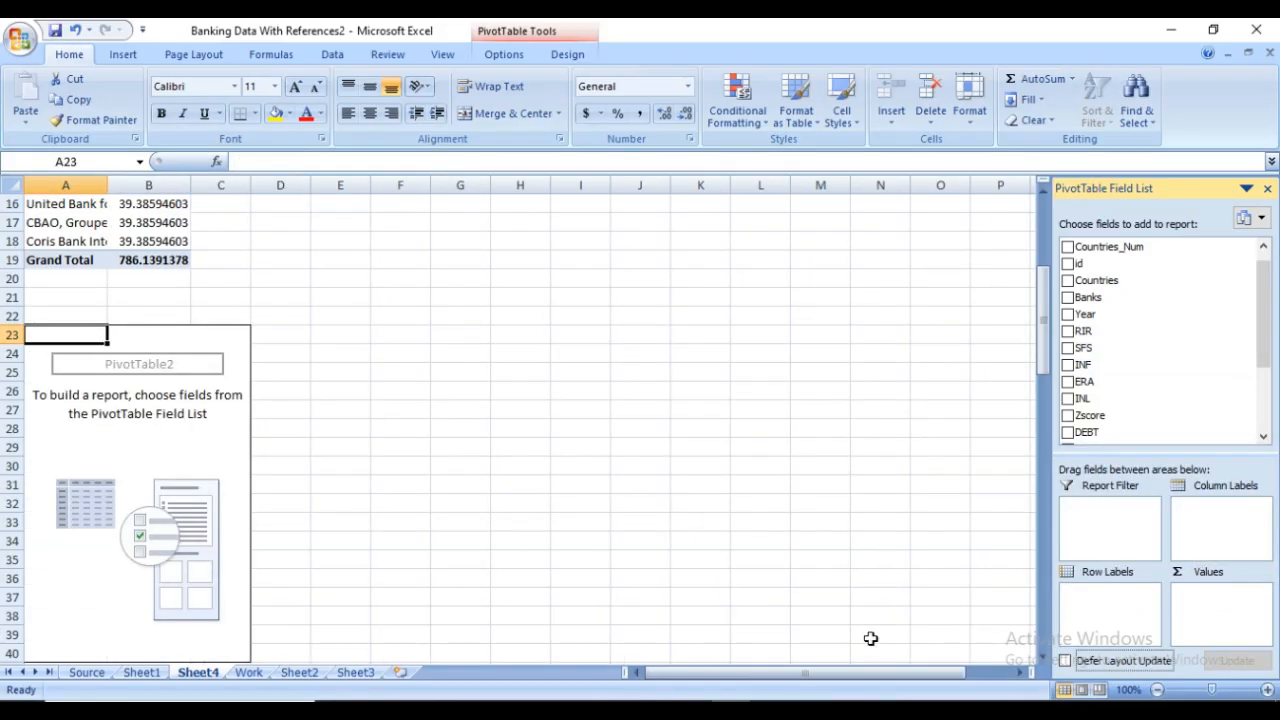
mouse_move(760, 667)
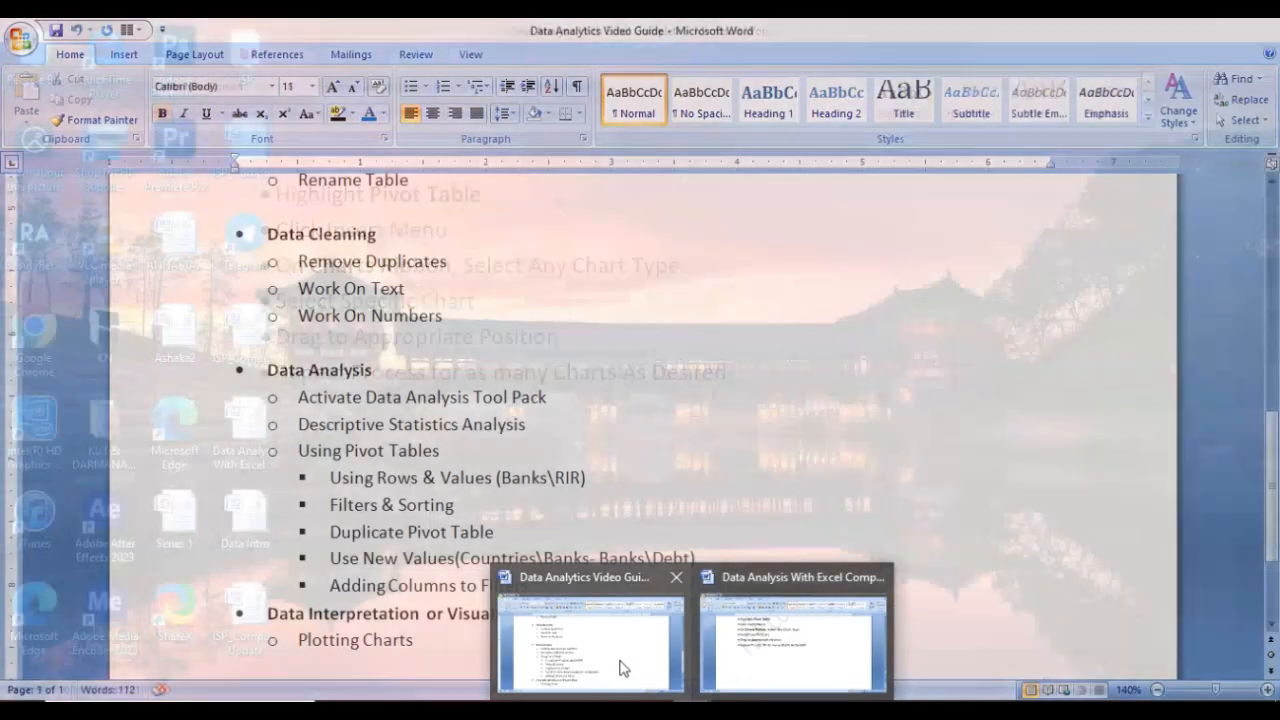
left_click(620, 660)
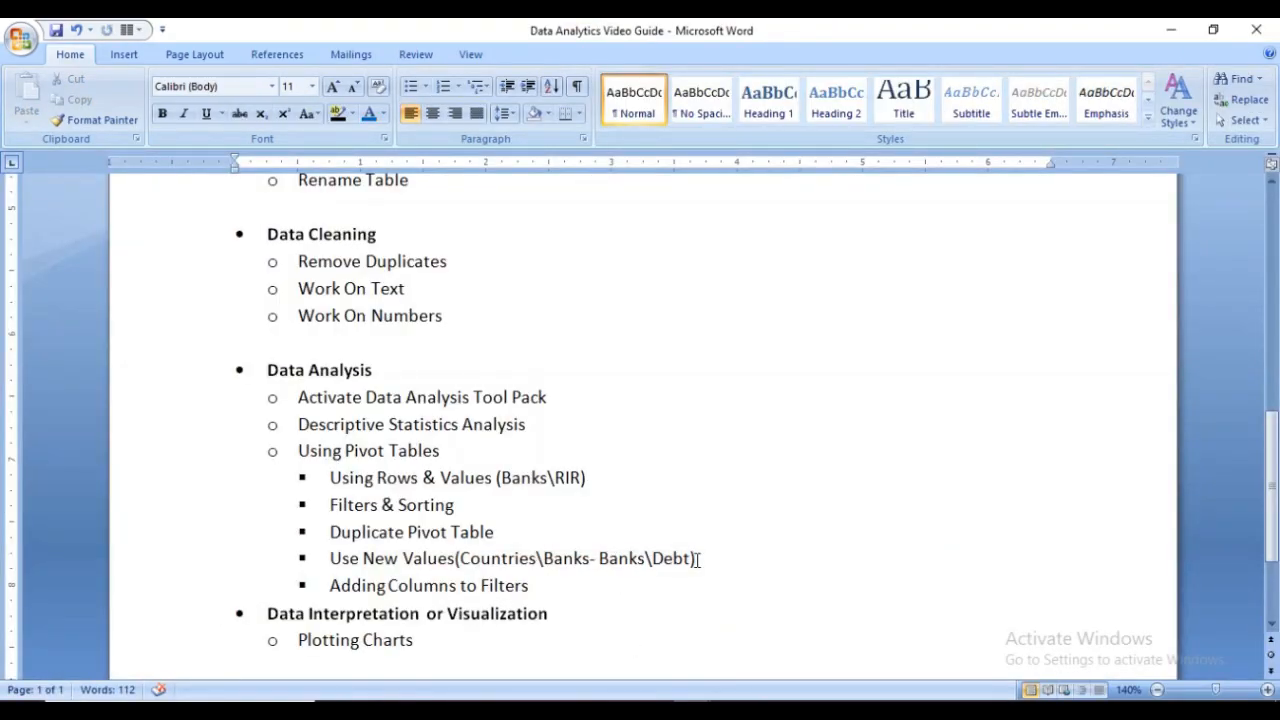
Back in Excel, build the empty duplicate PivotTable with Banks as row labels and DEBT as the value field
left_click(731, 708)
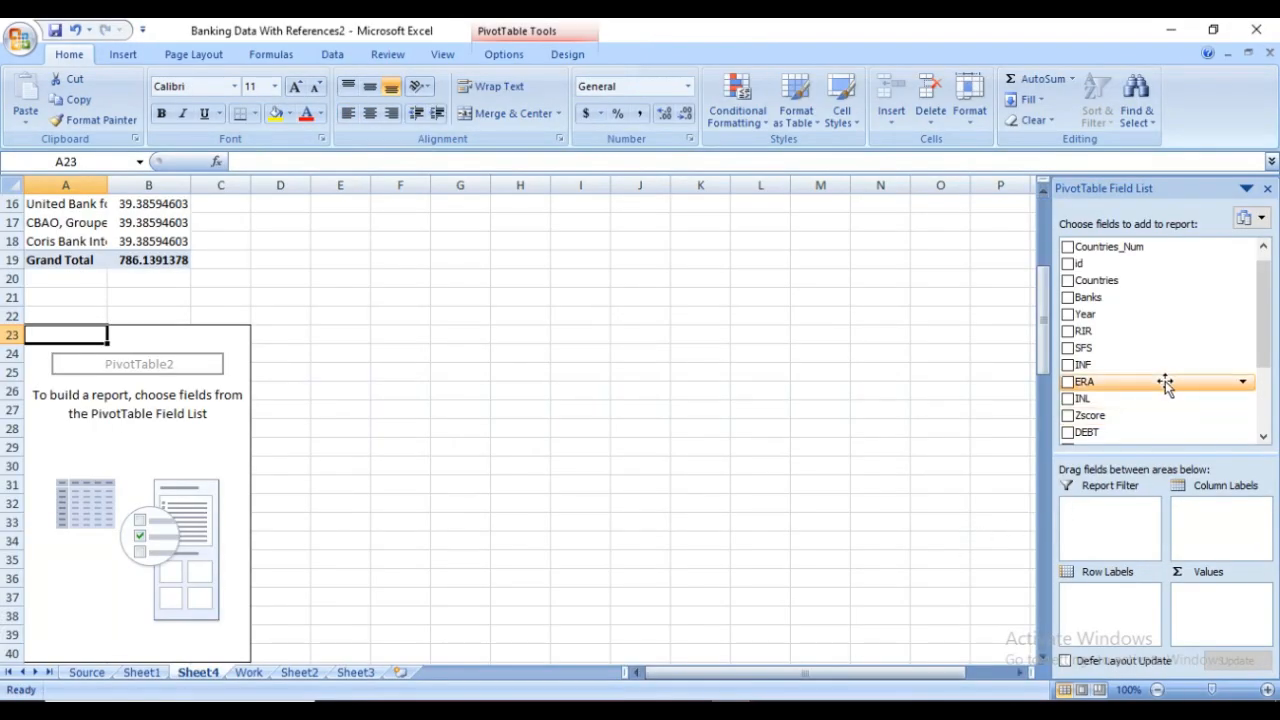
left_click_drag(1108, 302, 1104, 598)
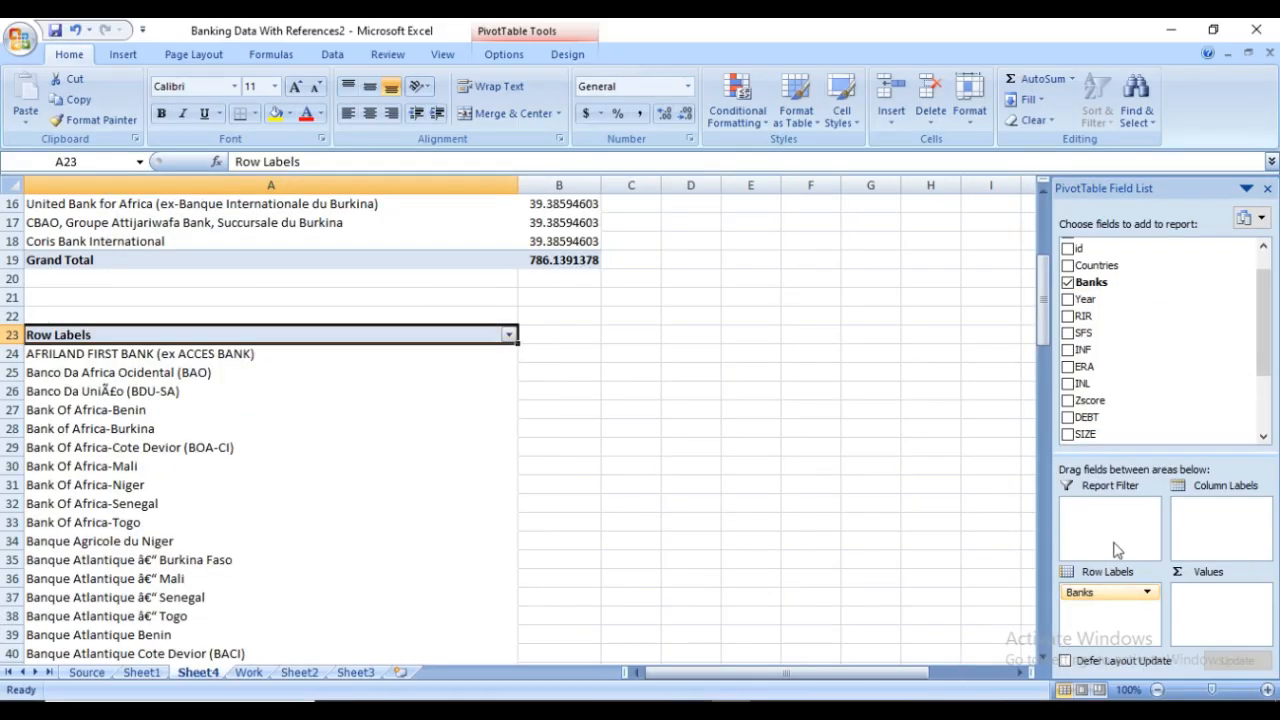
left_click_drag(1265, 352, 1267, 418)
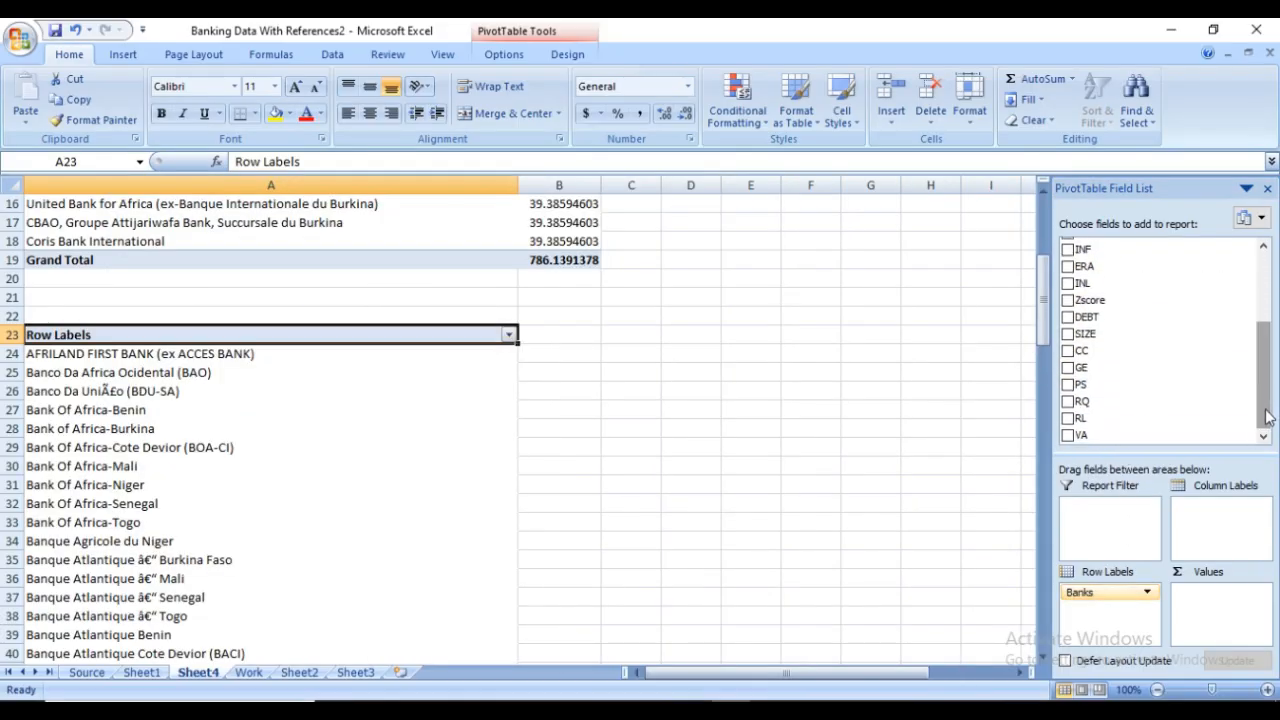
left_click_drag(1090, 316, 1213, 605)
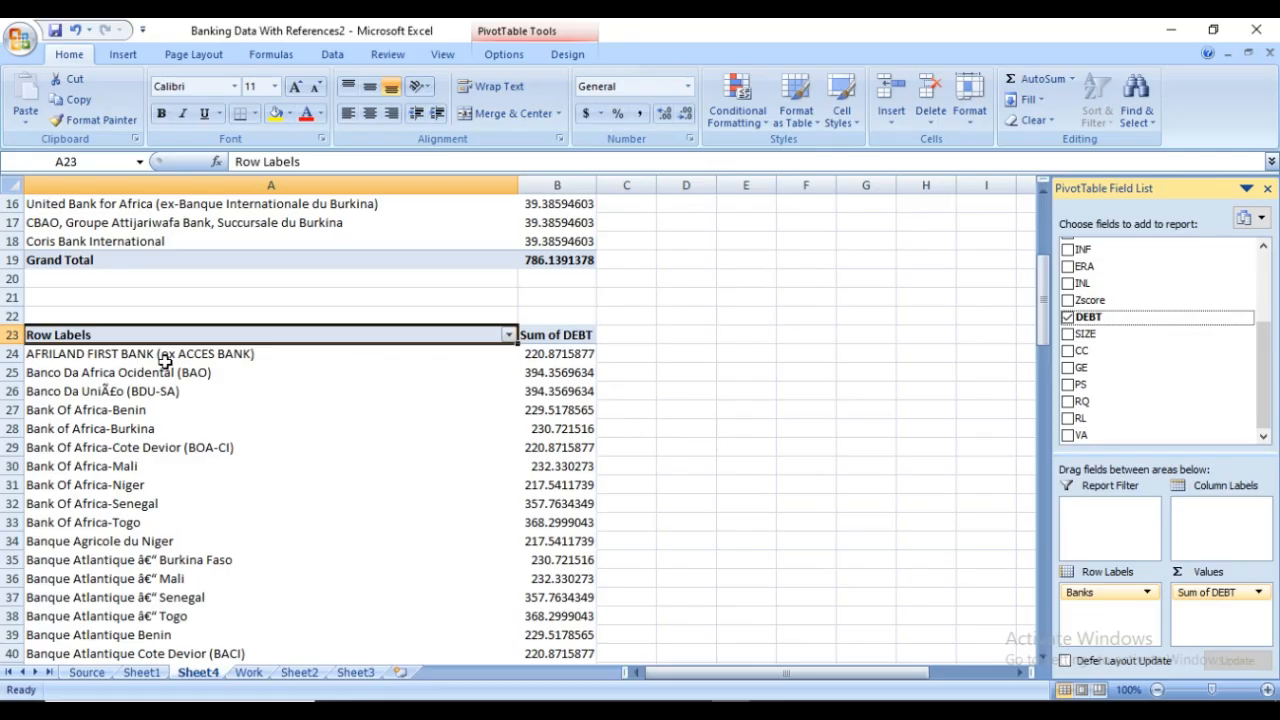
Filter the Banks row labels to the top 10 items by Sum of DEBT
left_click(91, 375)
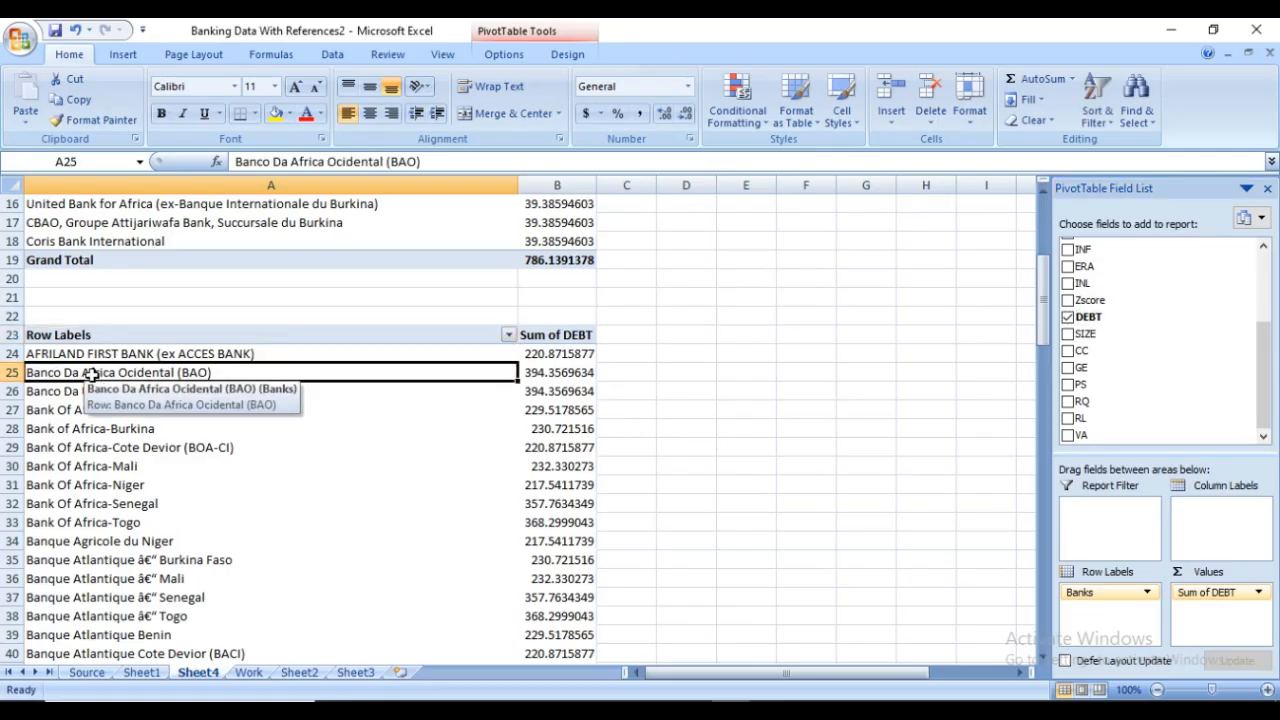
right_click(91, 375)
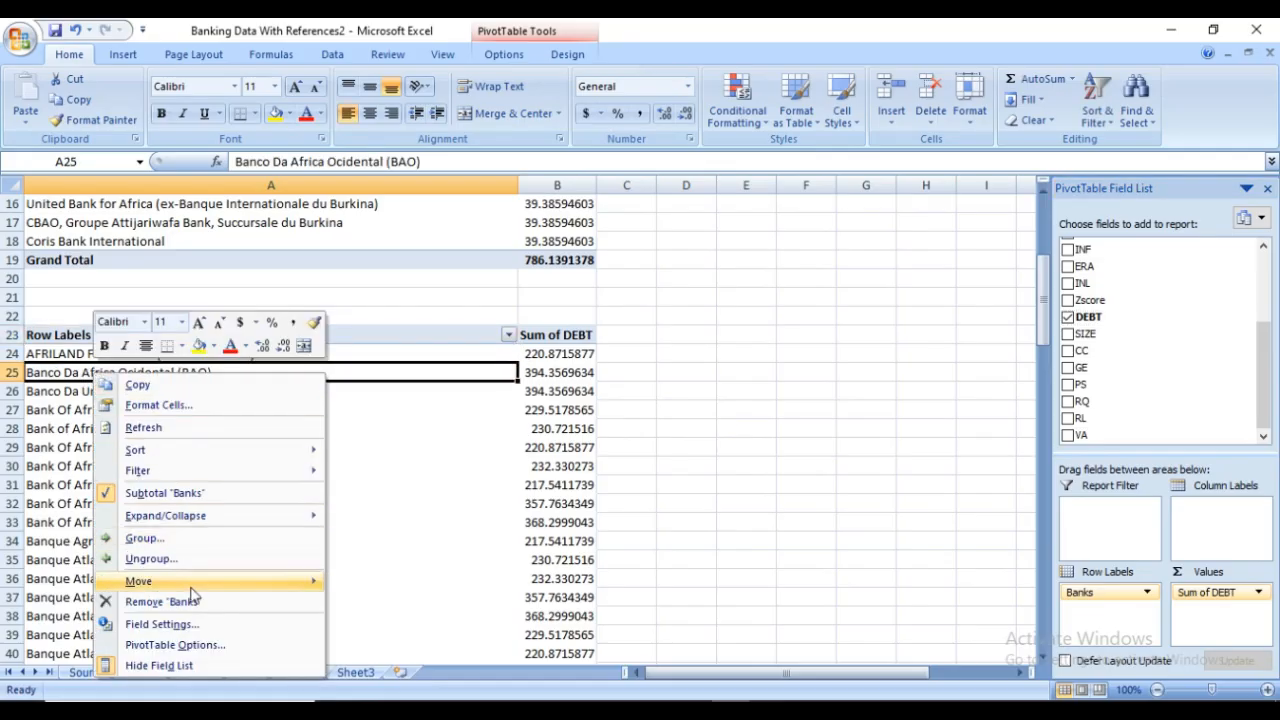
mouse_move(236, 472)
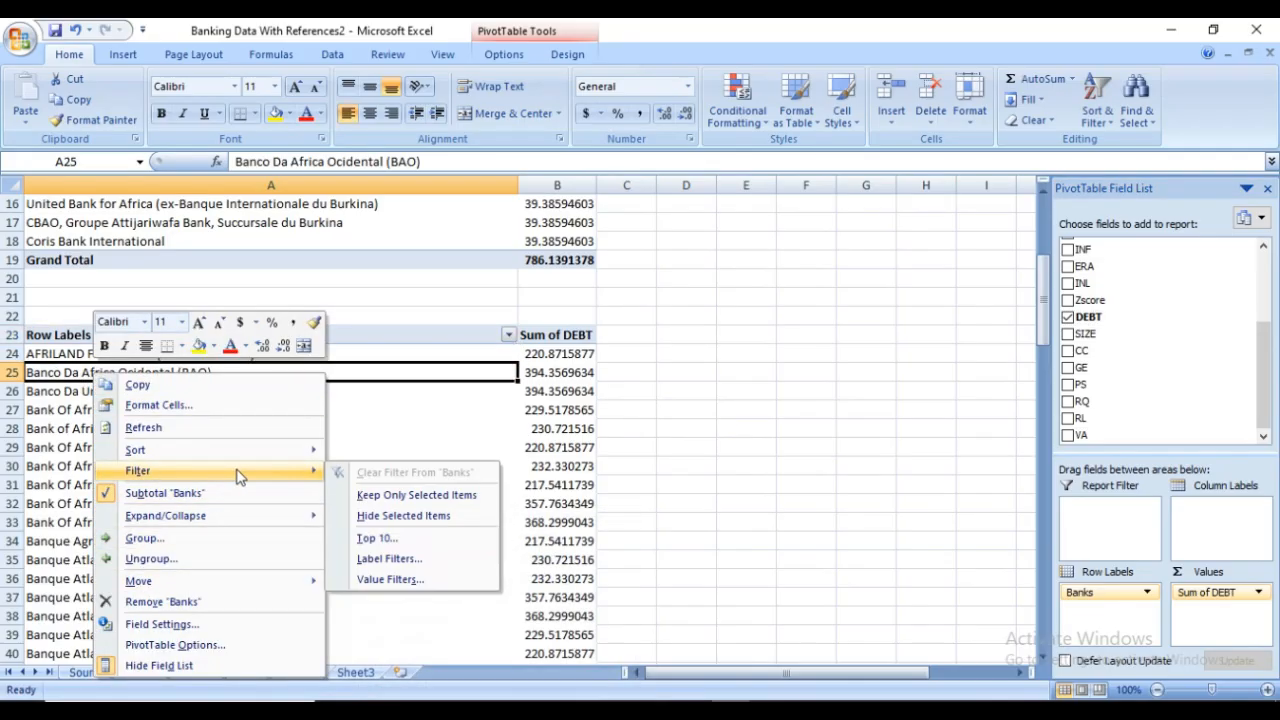
left_click(404, 540)
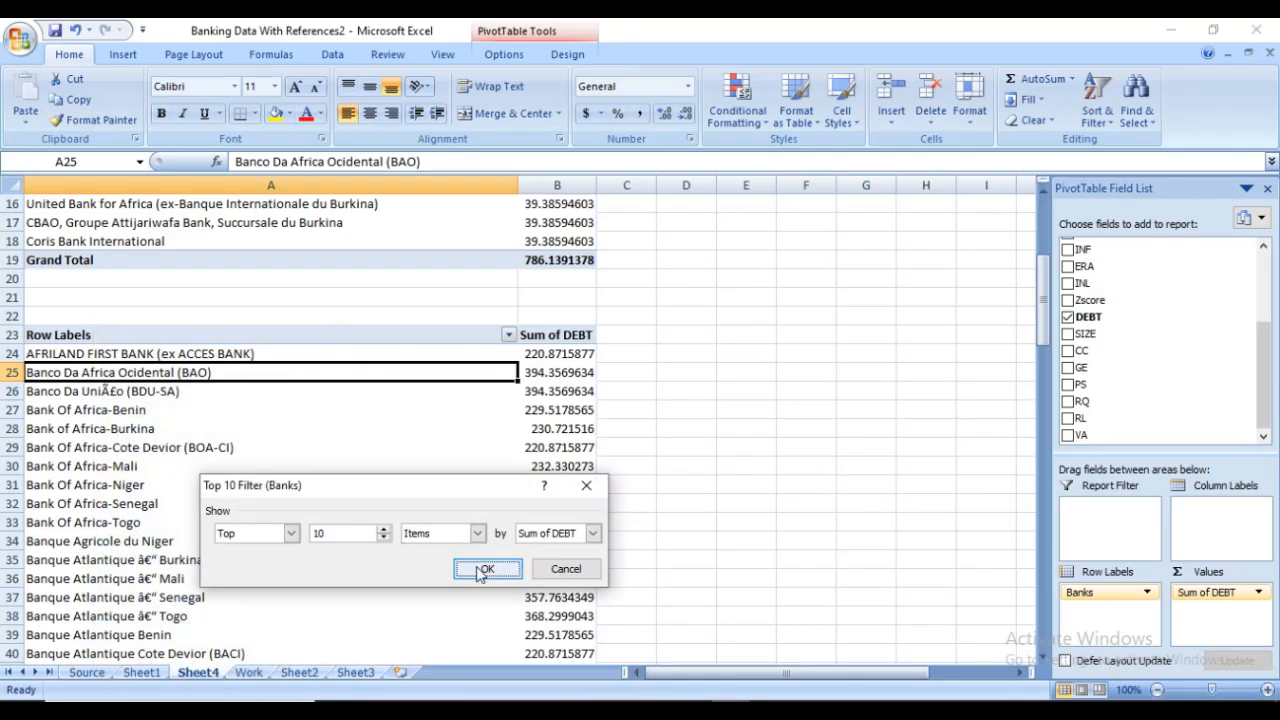
left_click(483, 570)
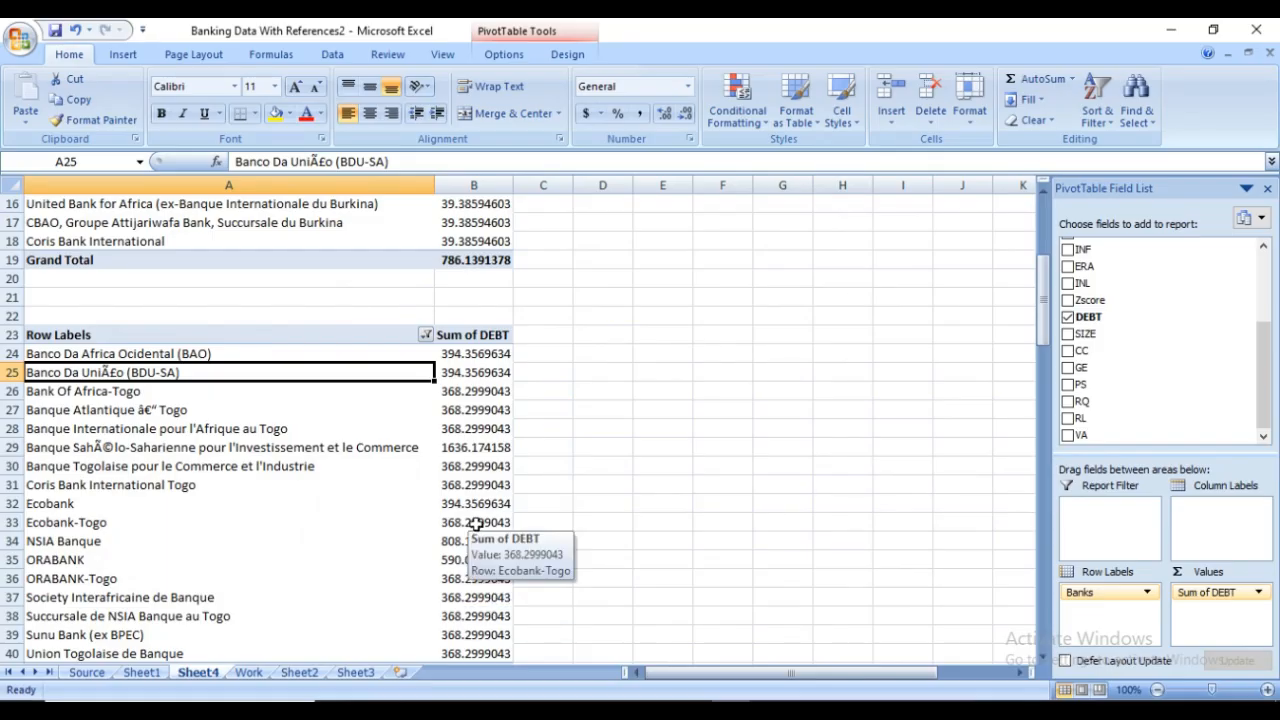
Sort the duplicate PivotTable's Sum of DEBT values from largest to smallest
scroll(474, 470, "down", 3)
scroll(476, 470, "up", 2)
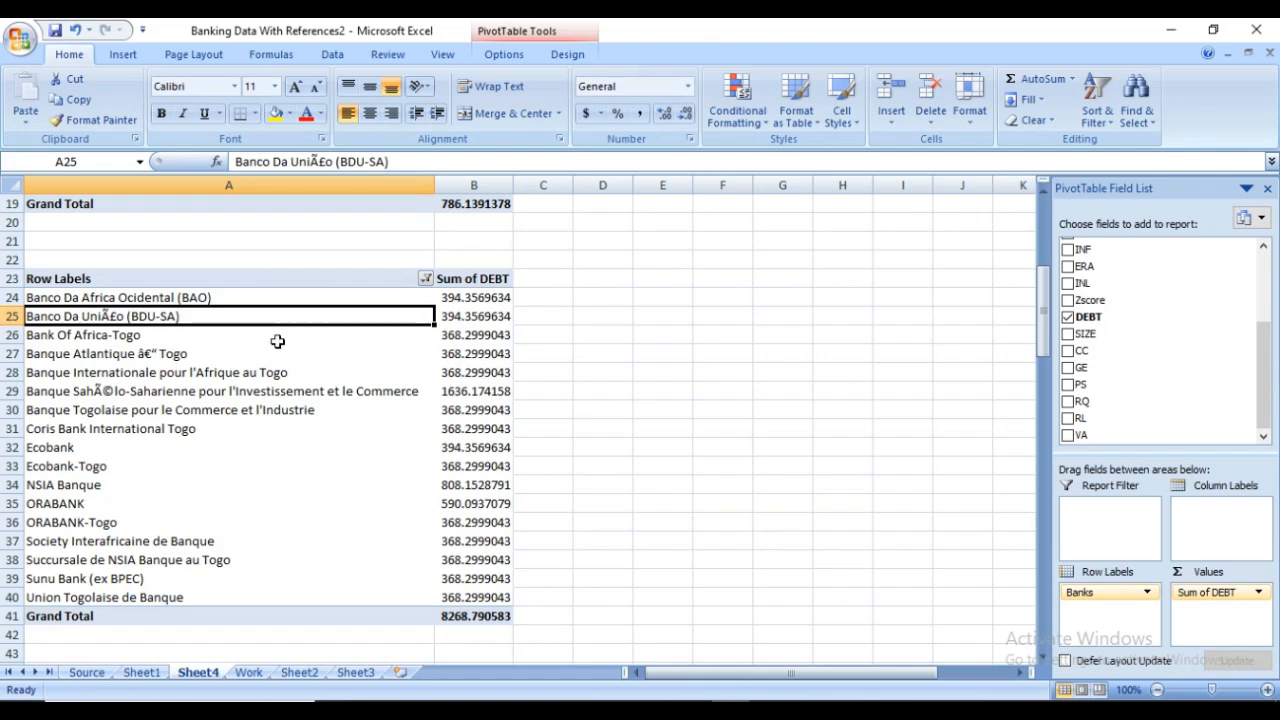
left_click(470, 299)
right_click(470, 299)
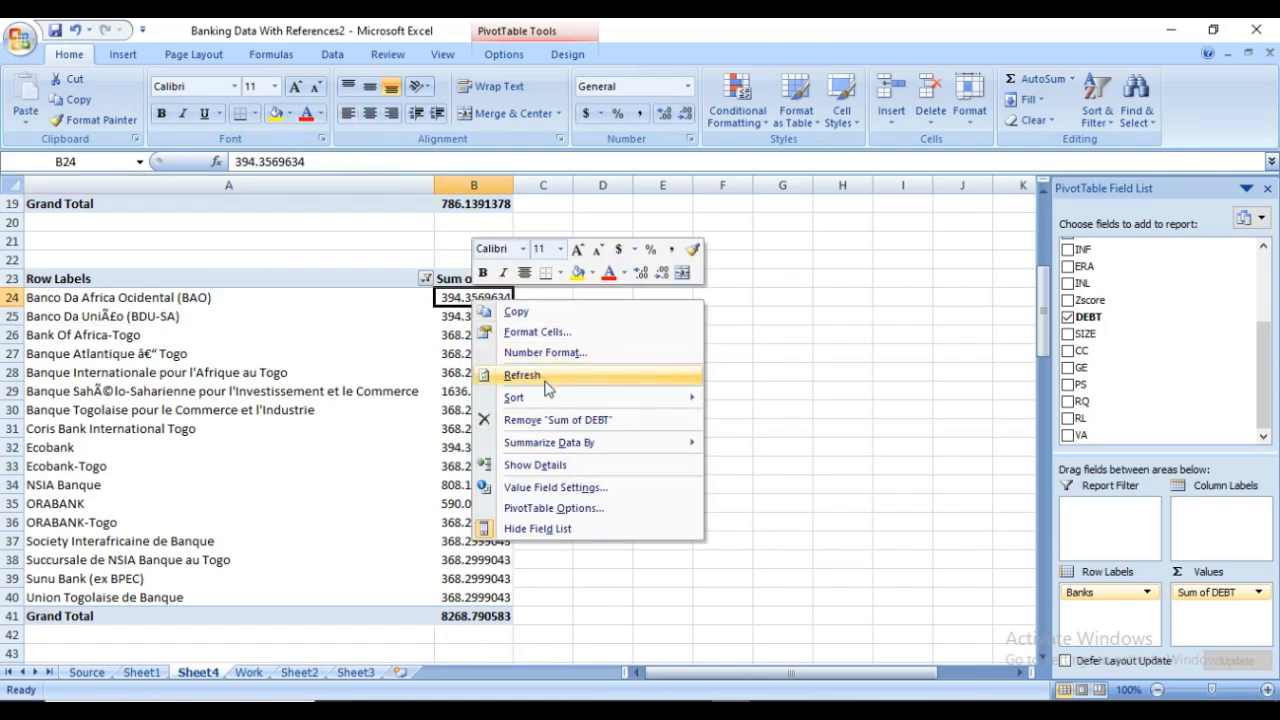
mouse_move(552, 400)
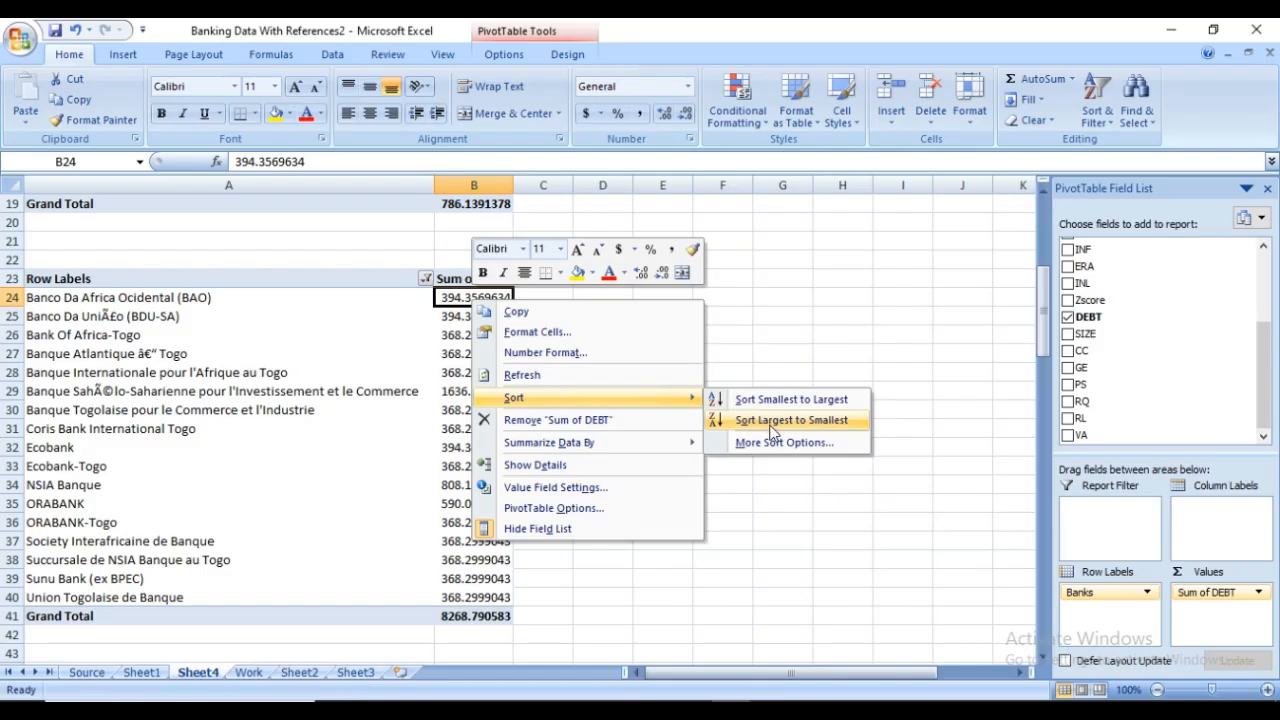
left_click(770, 423)
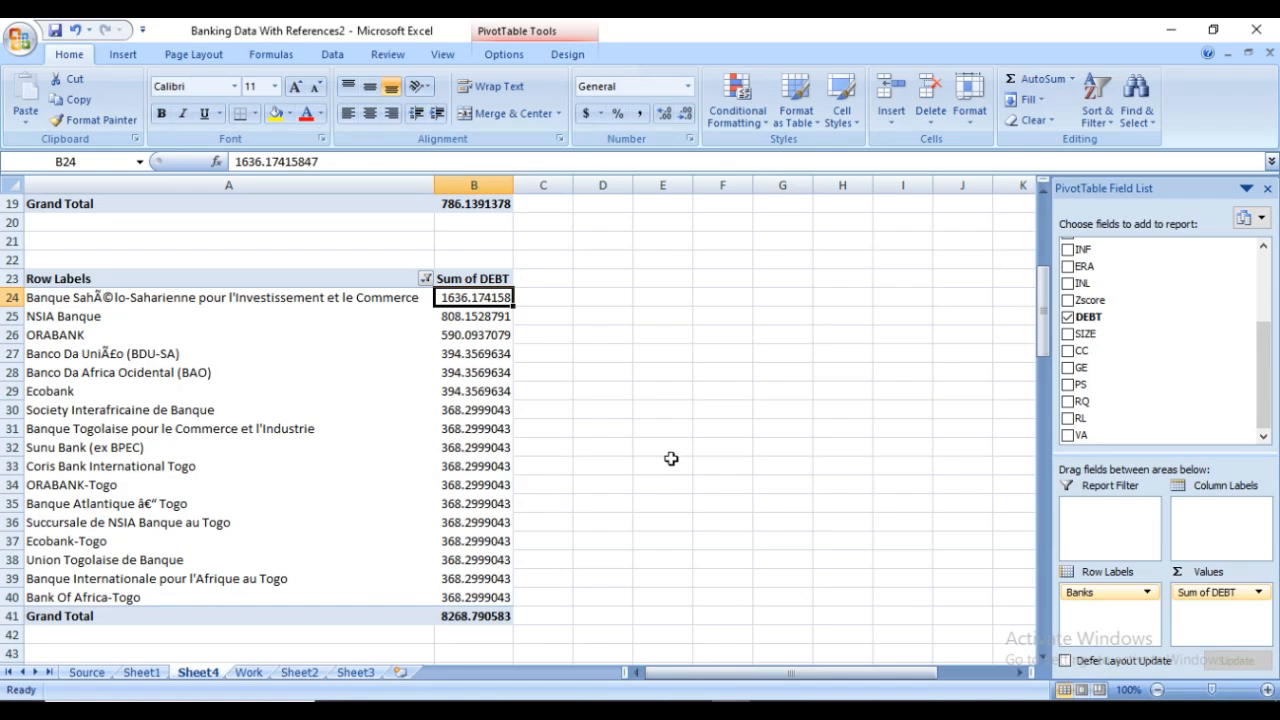
Change the DEBT value field's summary calculation to Average
left_click(1260, 593)
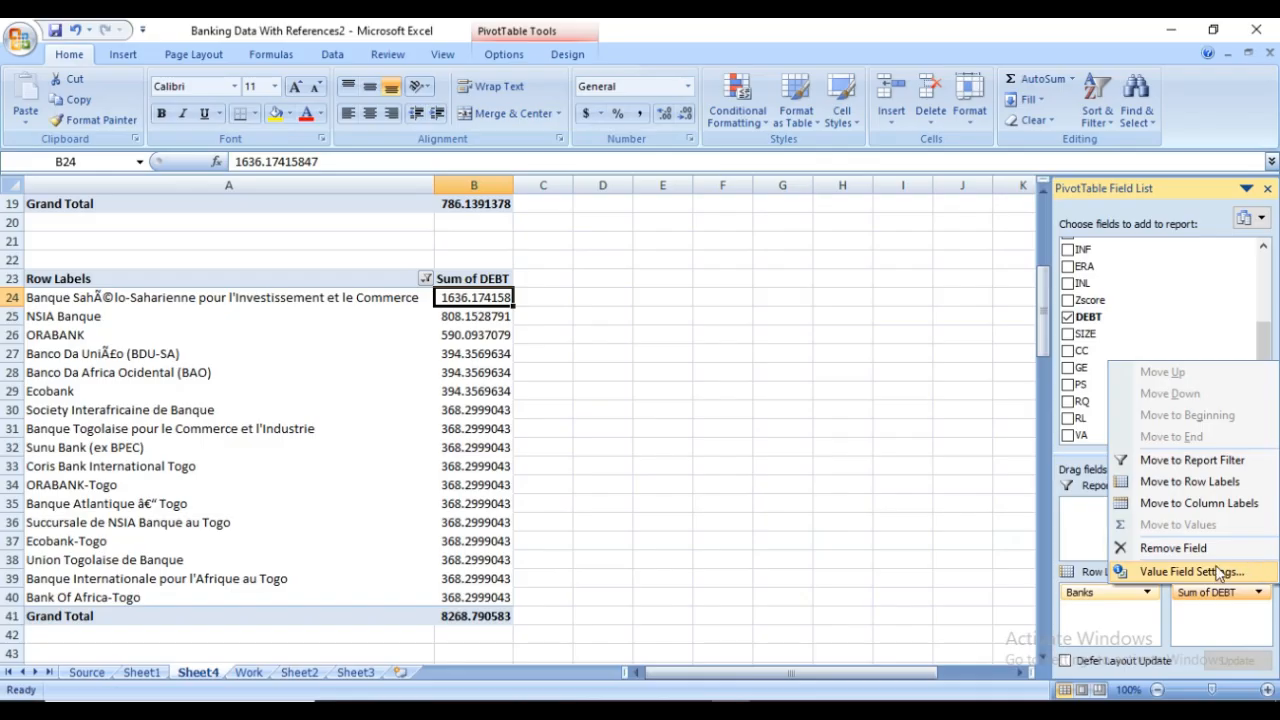
left_click(1210, 572)
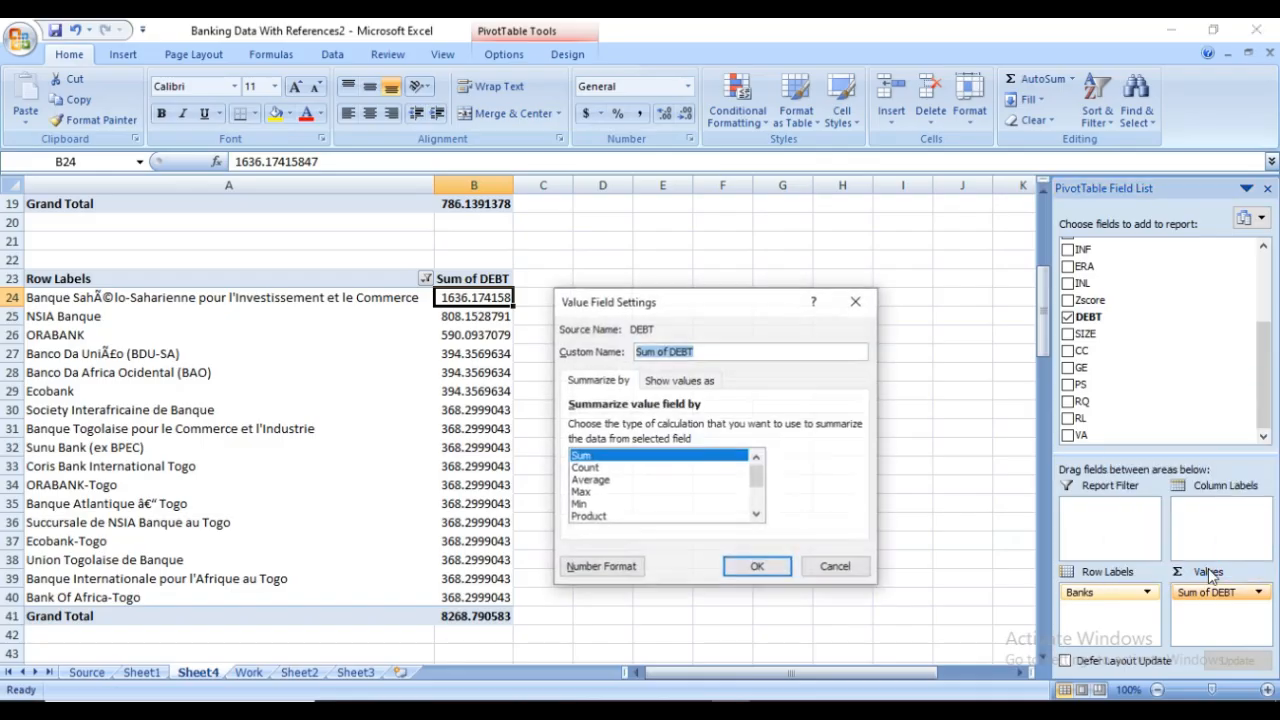
left_click(585, 468)
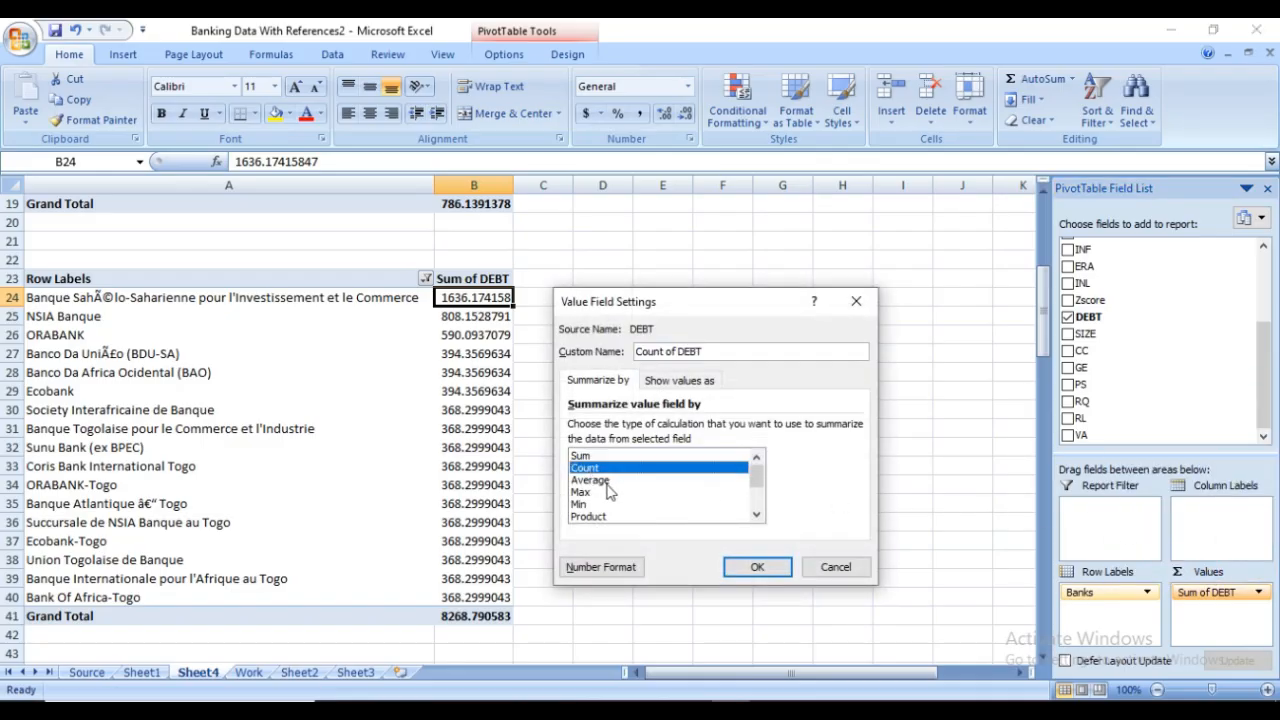
left_click(605, 481)
left_click(752, 568)
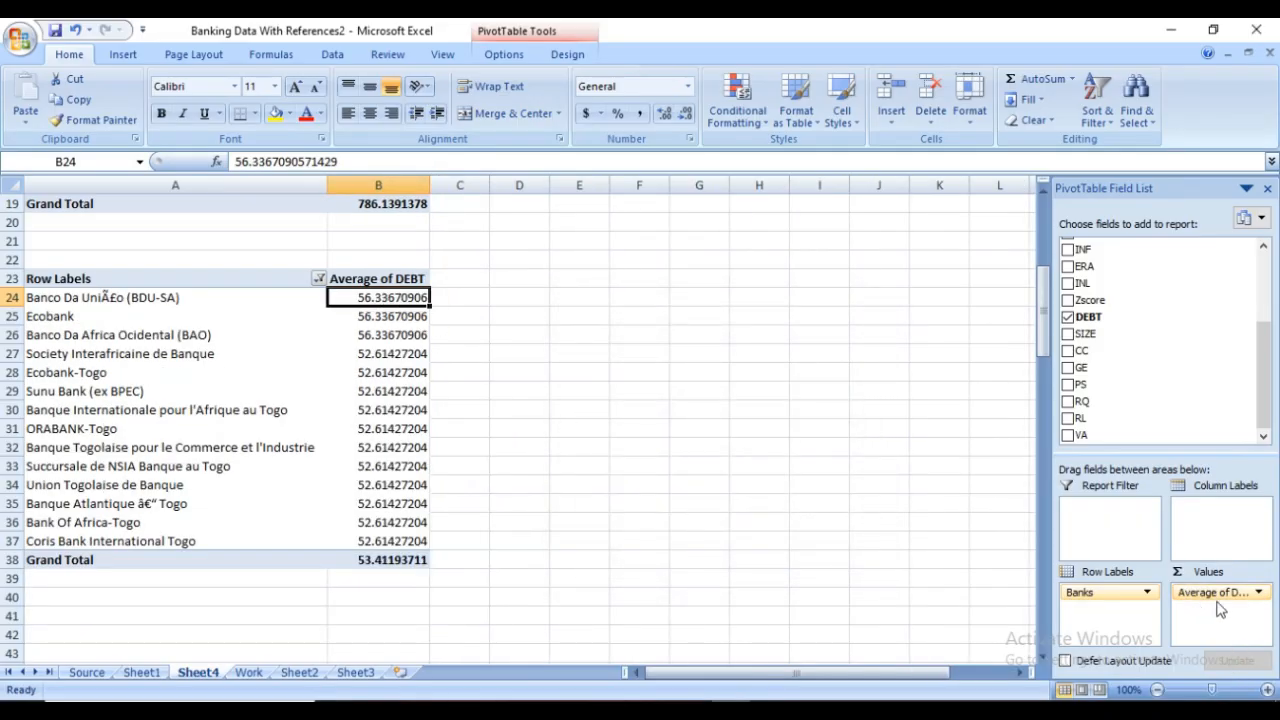
Switch the DEBT value field's calculation back to Sum
left_click(1258, 593)
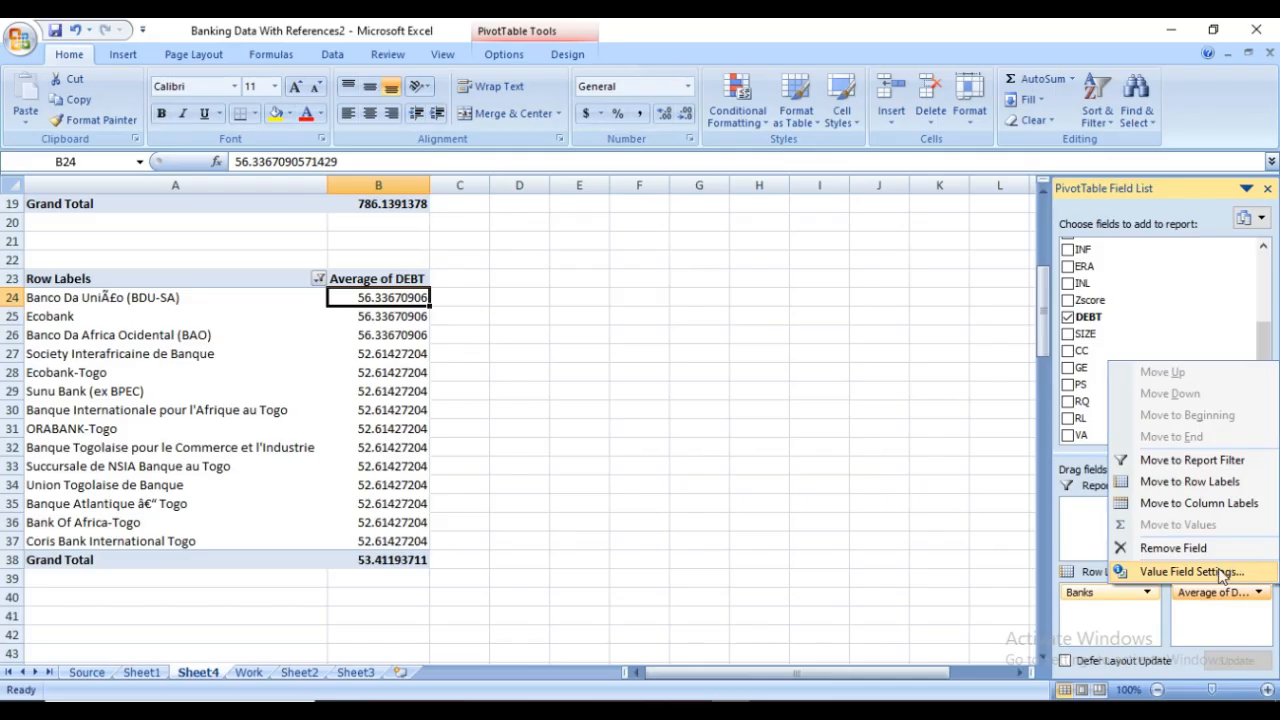
left_click(1222, 572)
left_click(665, 456)
left_click(757, 566)
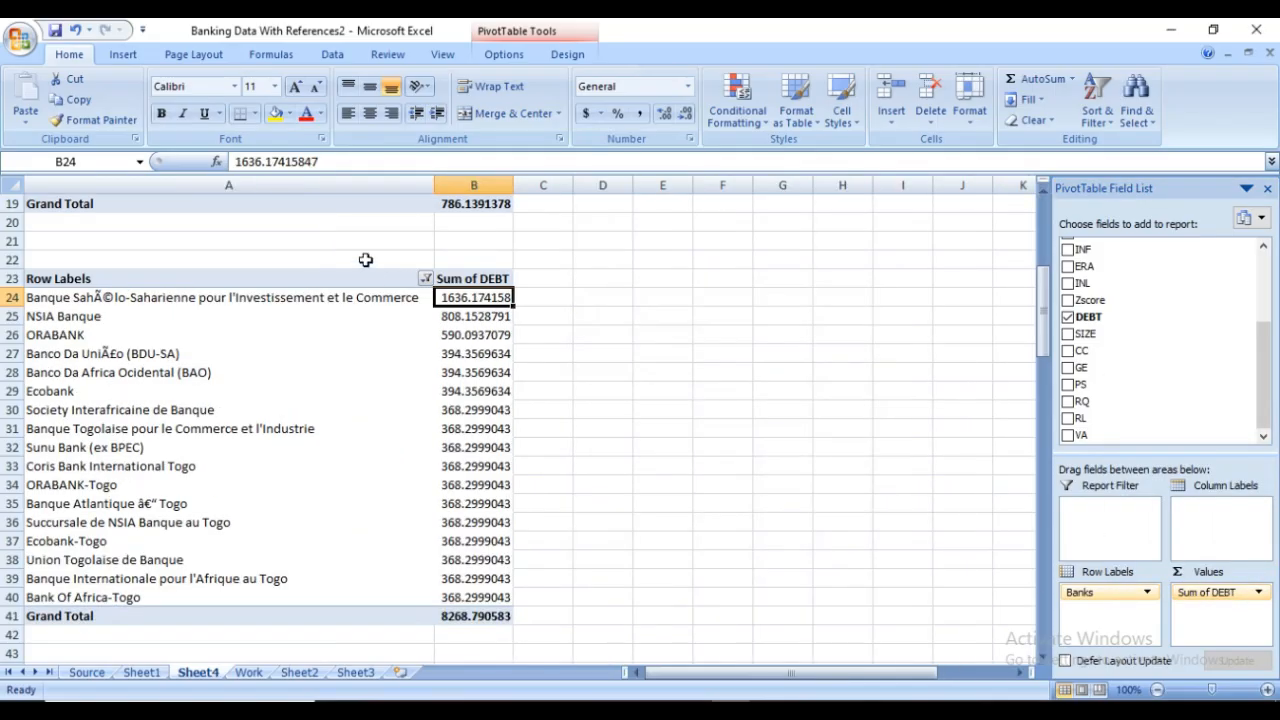
Set the DEBT value field to be summarized by Average again
left_click(1254, 594)
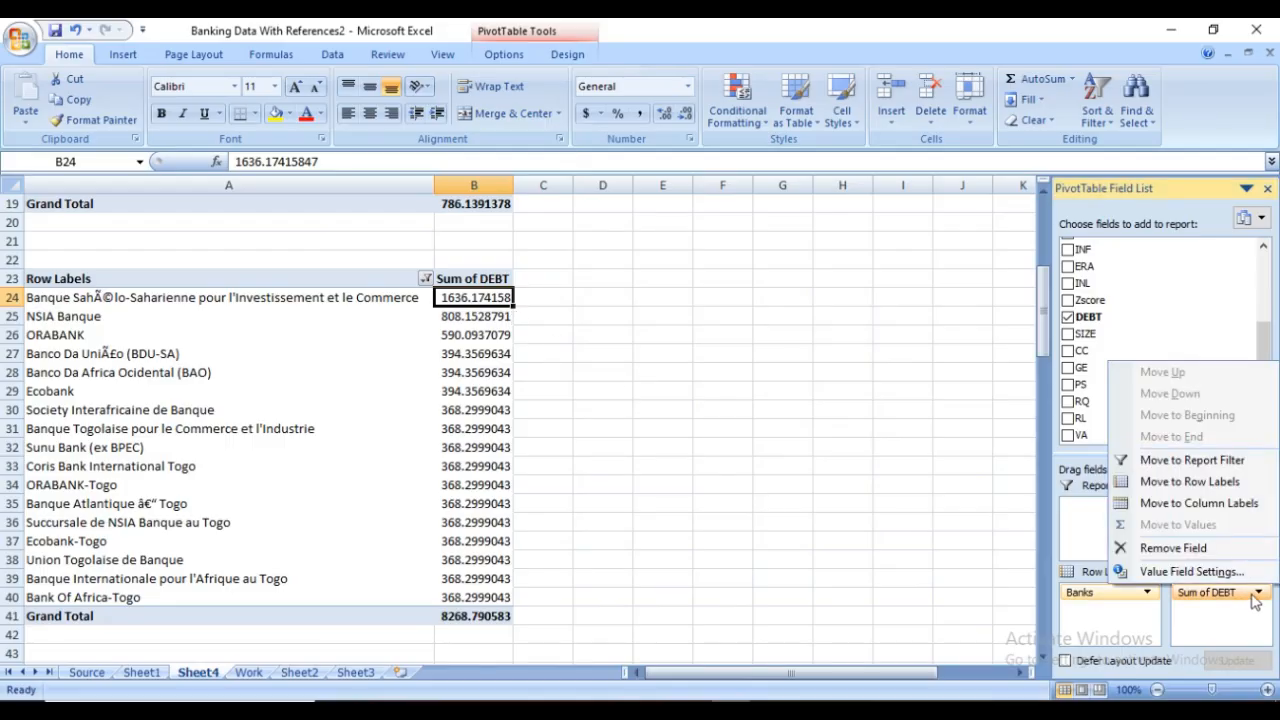
left_click(1203, 573)
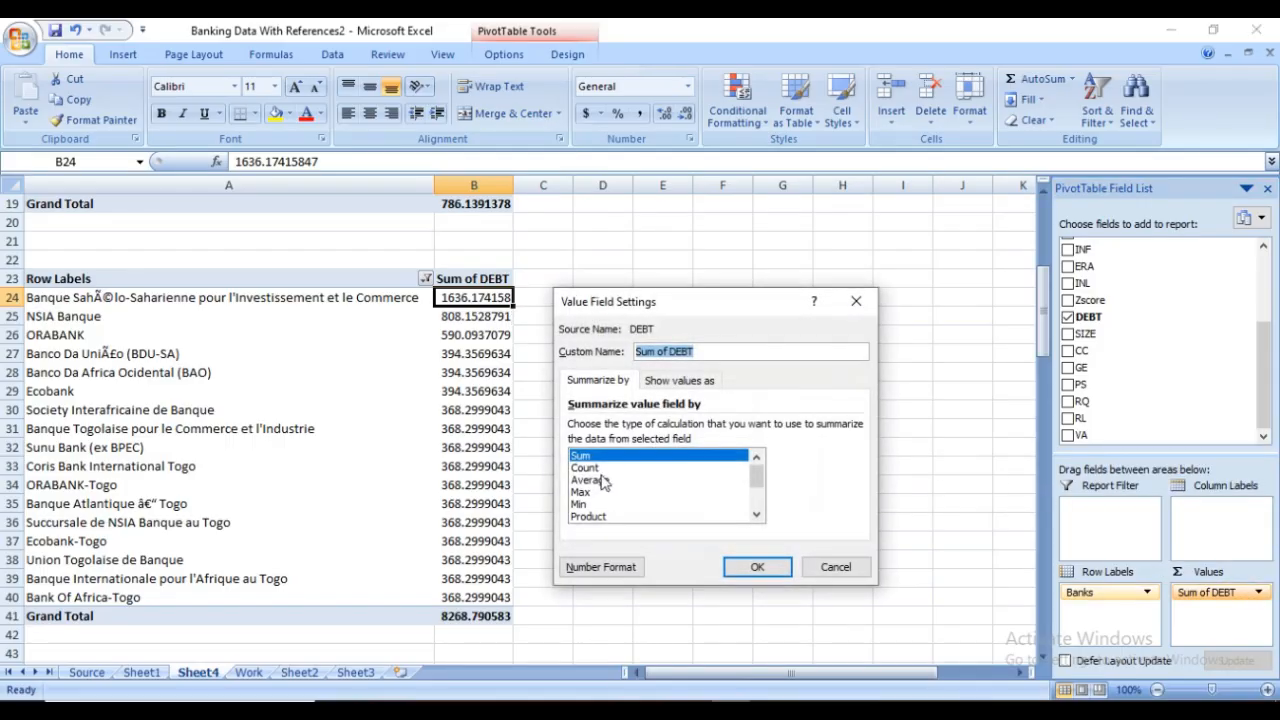
left_click(599, 481)
left_click(757, 567)
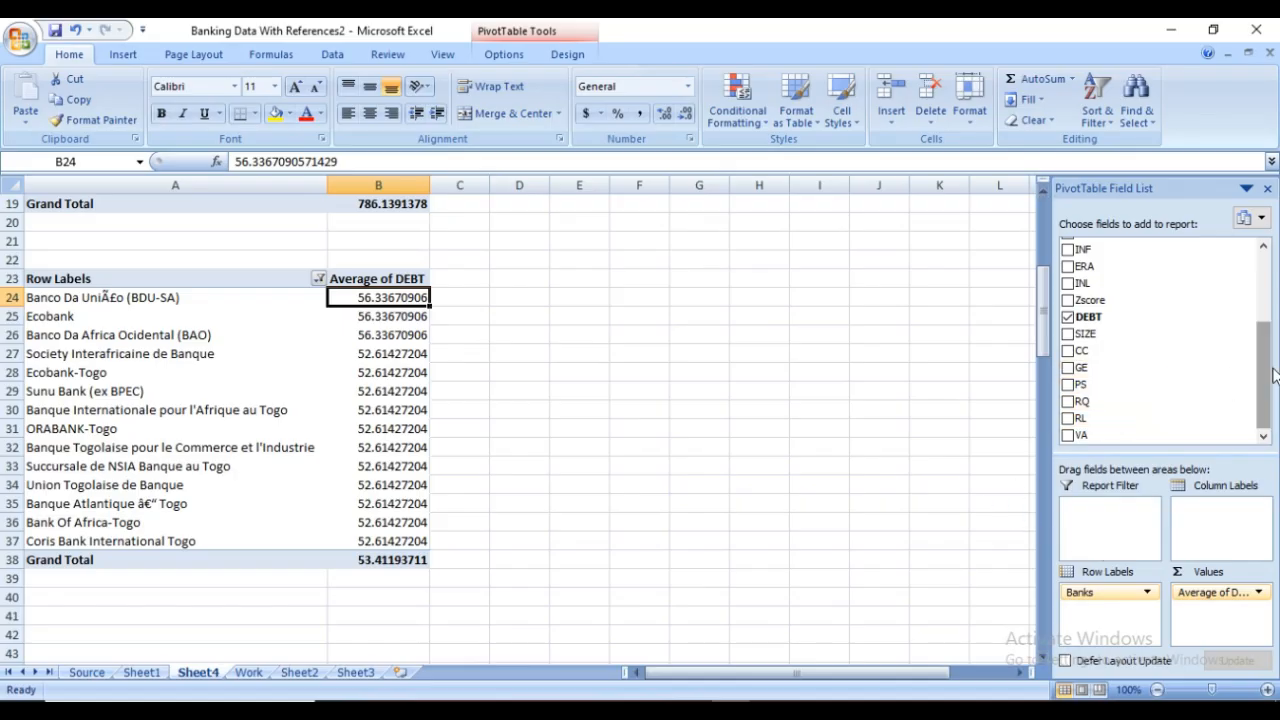
Add Year as a report filter to the duplicate PivotTable and allow multiple years to be selected in it
left_click(1265, 312)
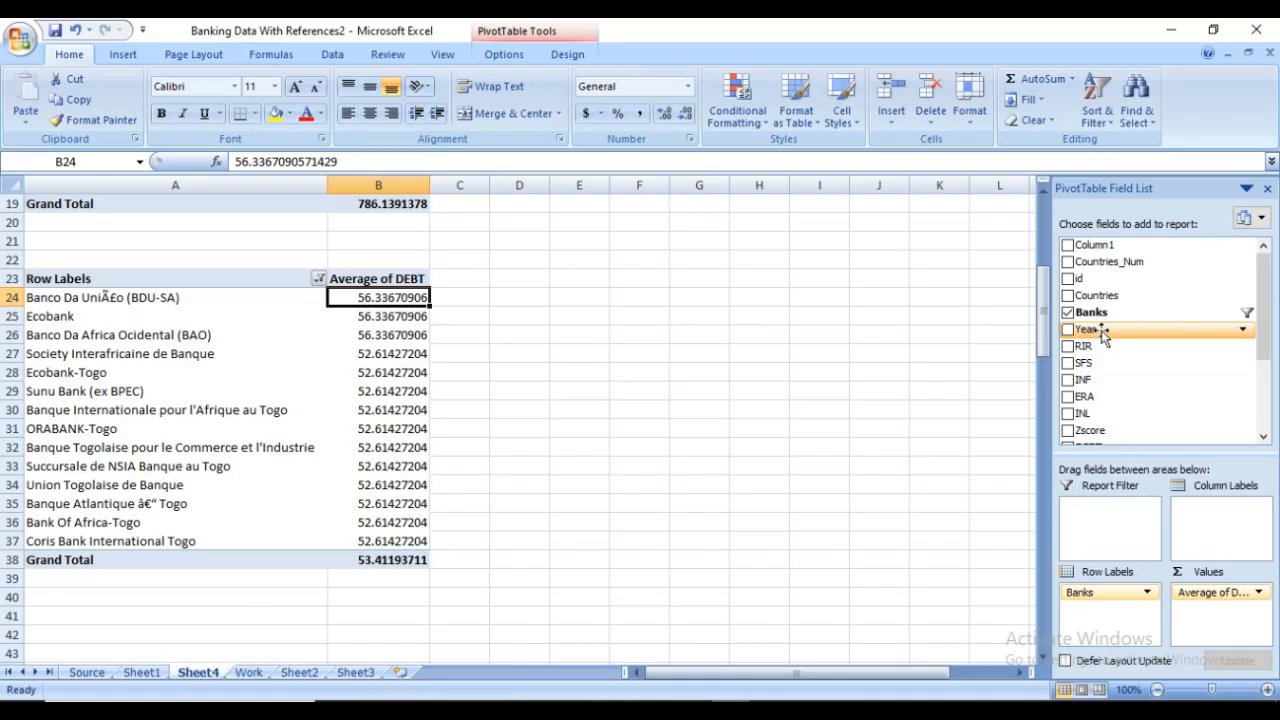
left_click_drag(1103, 336, 1106, 527)
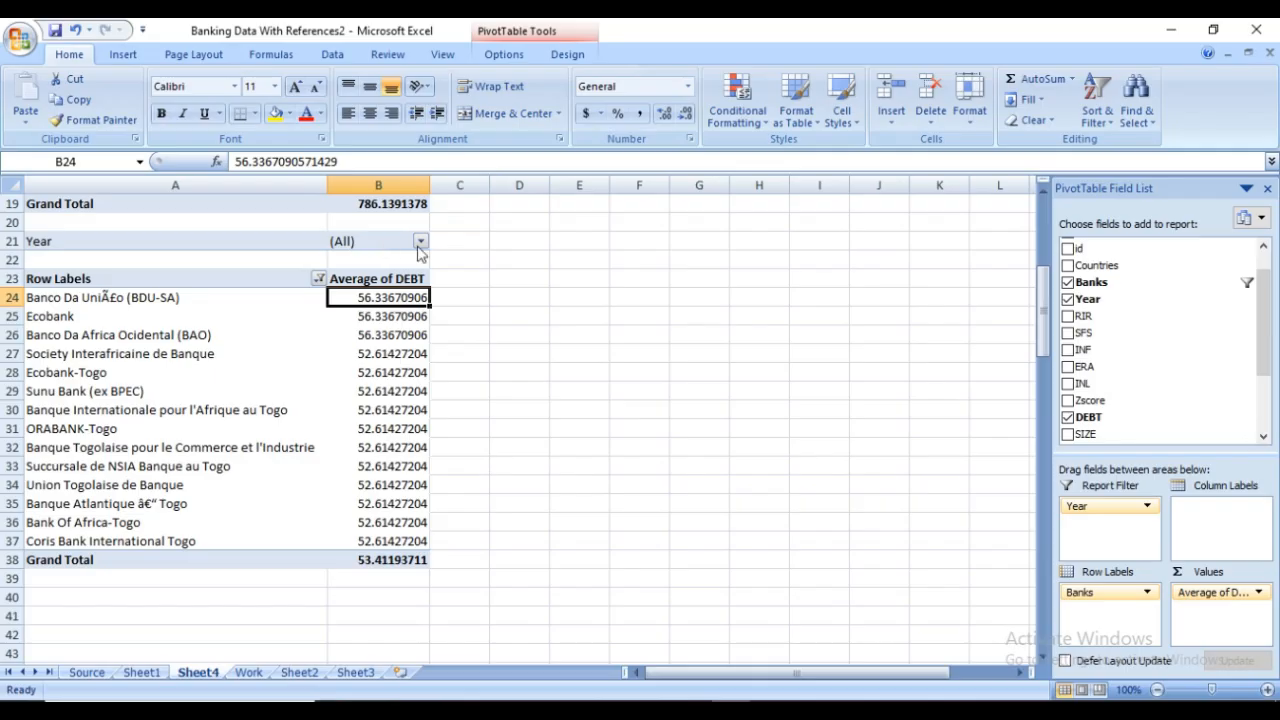
left_click(421, 243)
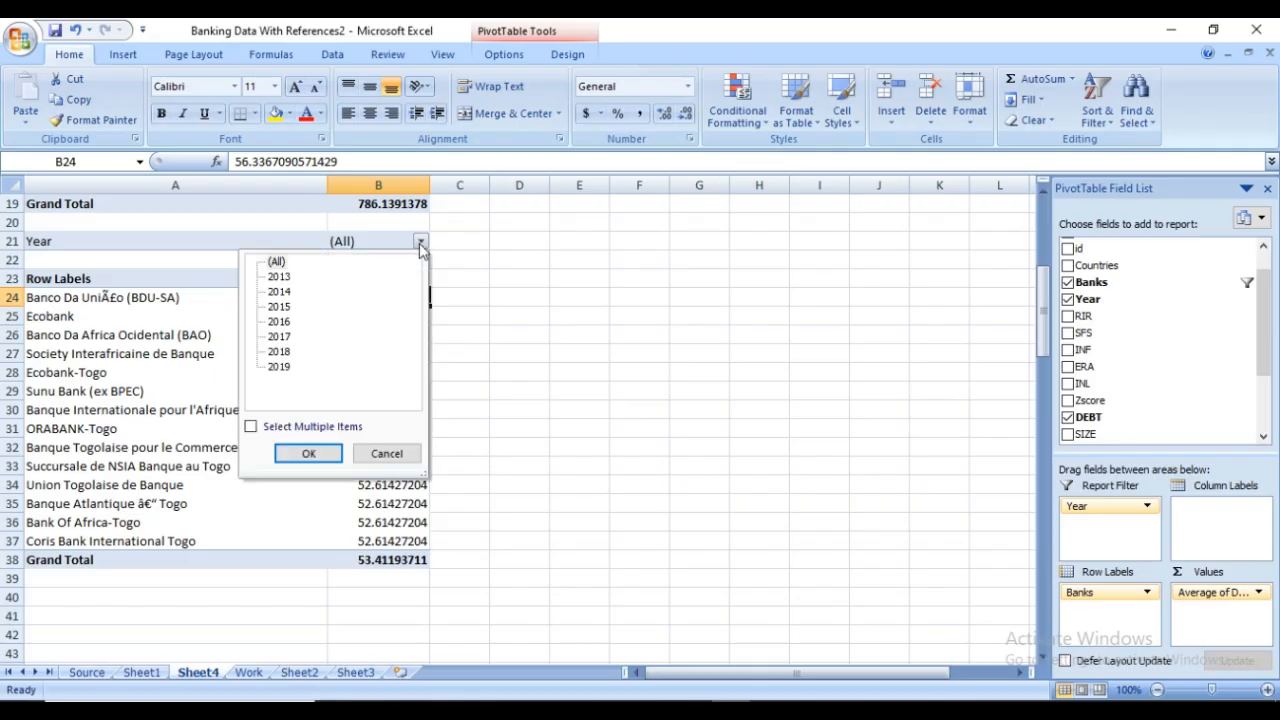
left_click(250, 427)
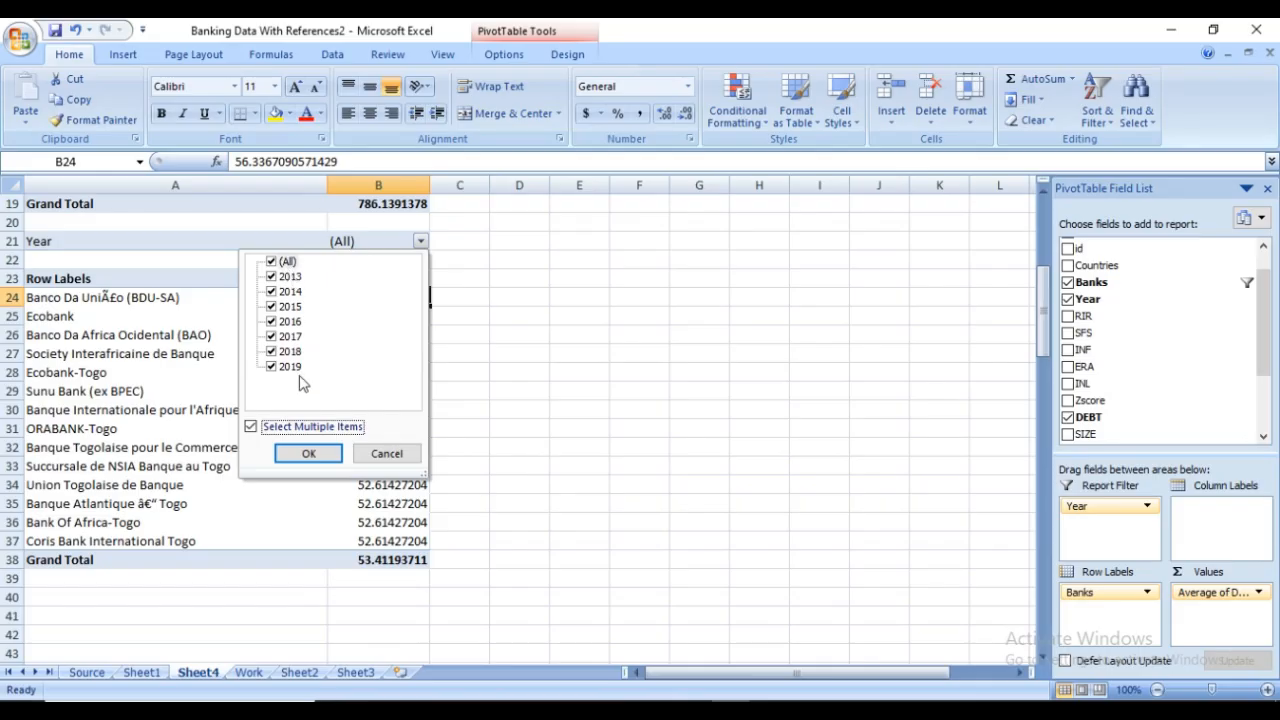
Restrict the Year report filter to 2014 by deselecting every other year, and apply it
left_click(271, 277)
left_click(271, 291)
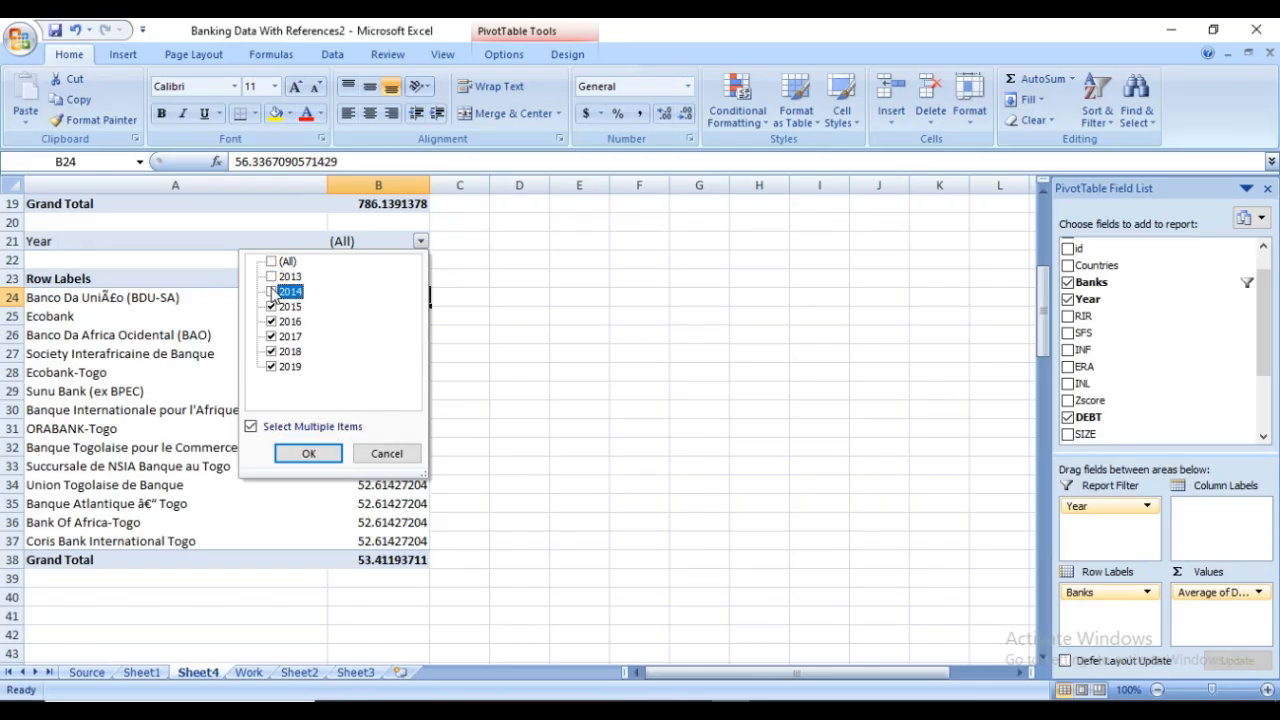
left_click(271, 306)
left_click(271, 321)
left_click(271, 336)
left_click(271, 351)
left_click(271, 367)
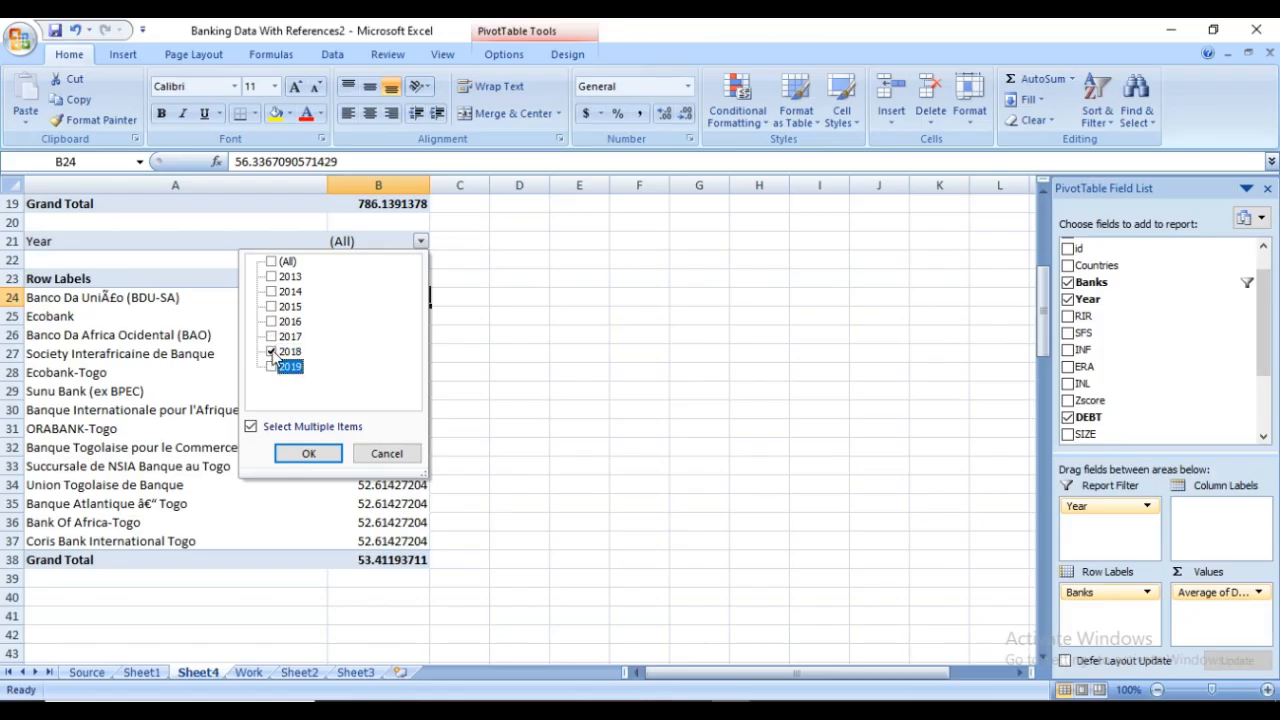
left_click(271, 351)
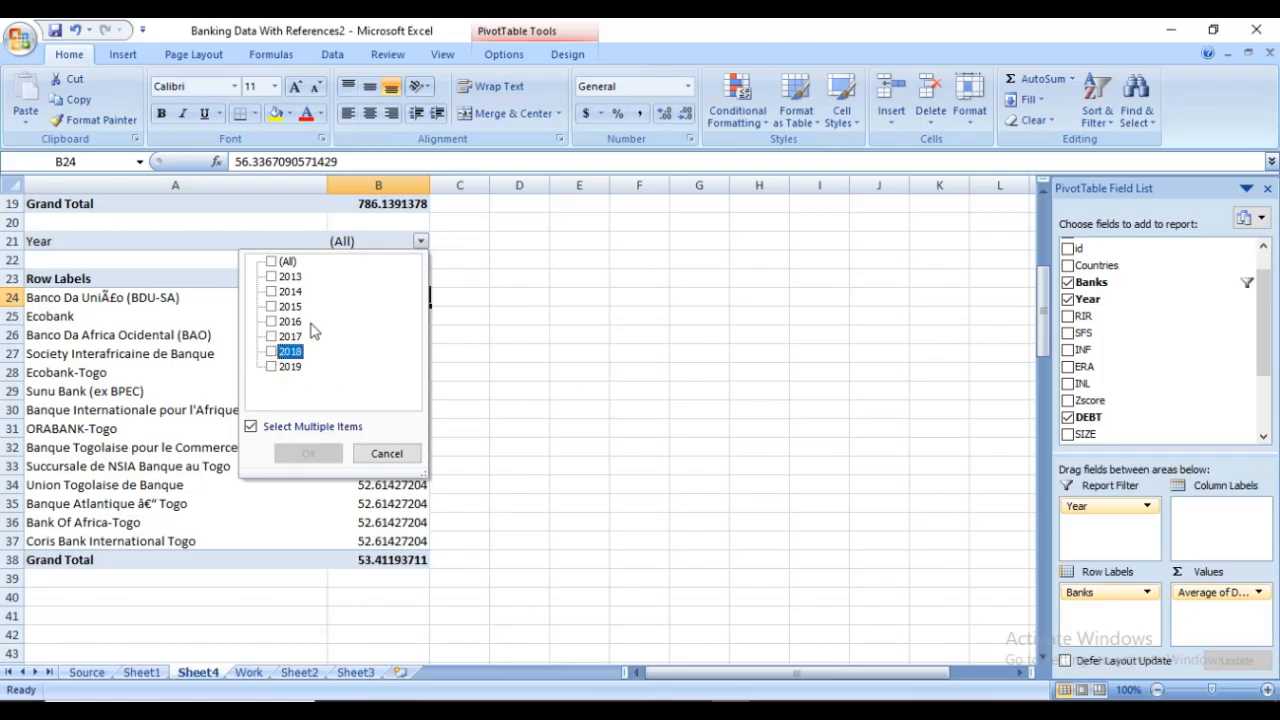
left_click(271, 291)
left_click(305, 453)
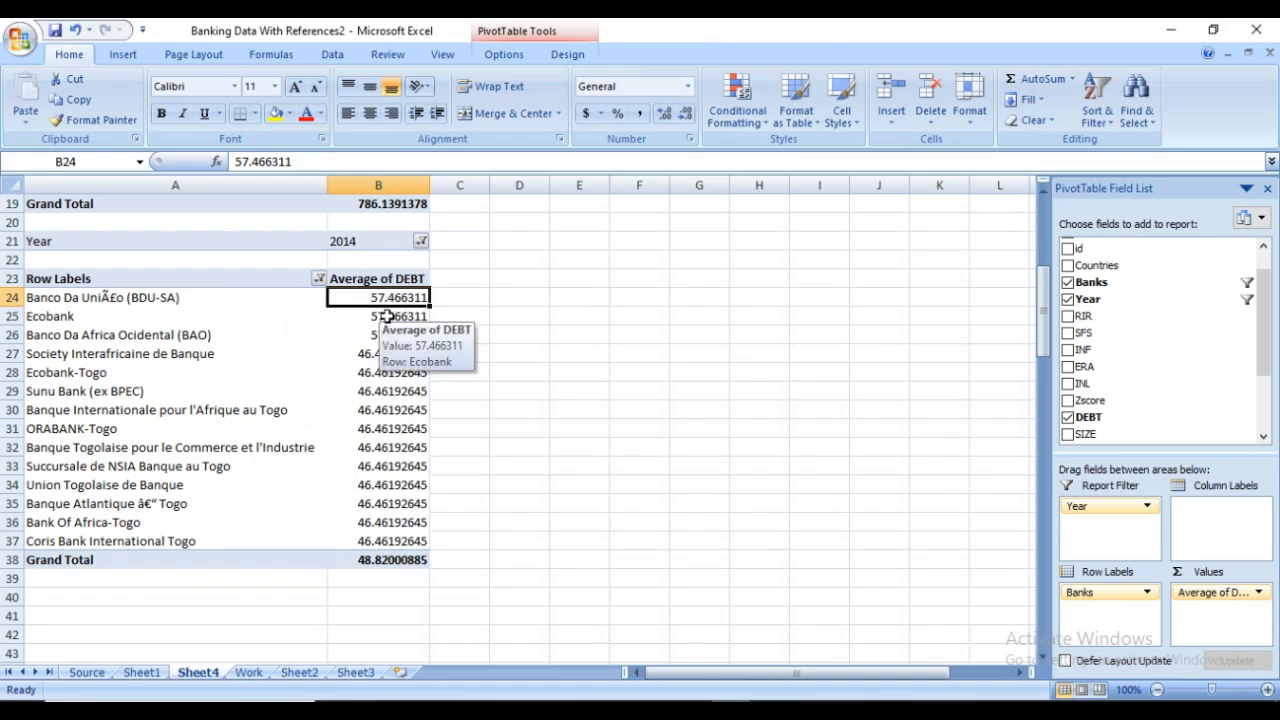
Set the DEBT value field to be summarized by Sum in the PivotTable filtered by year
left_click(1258, 592)
left_click(1190, 571)
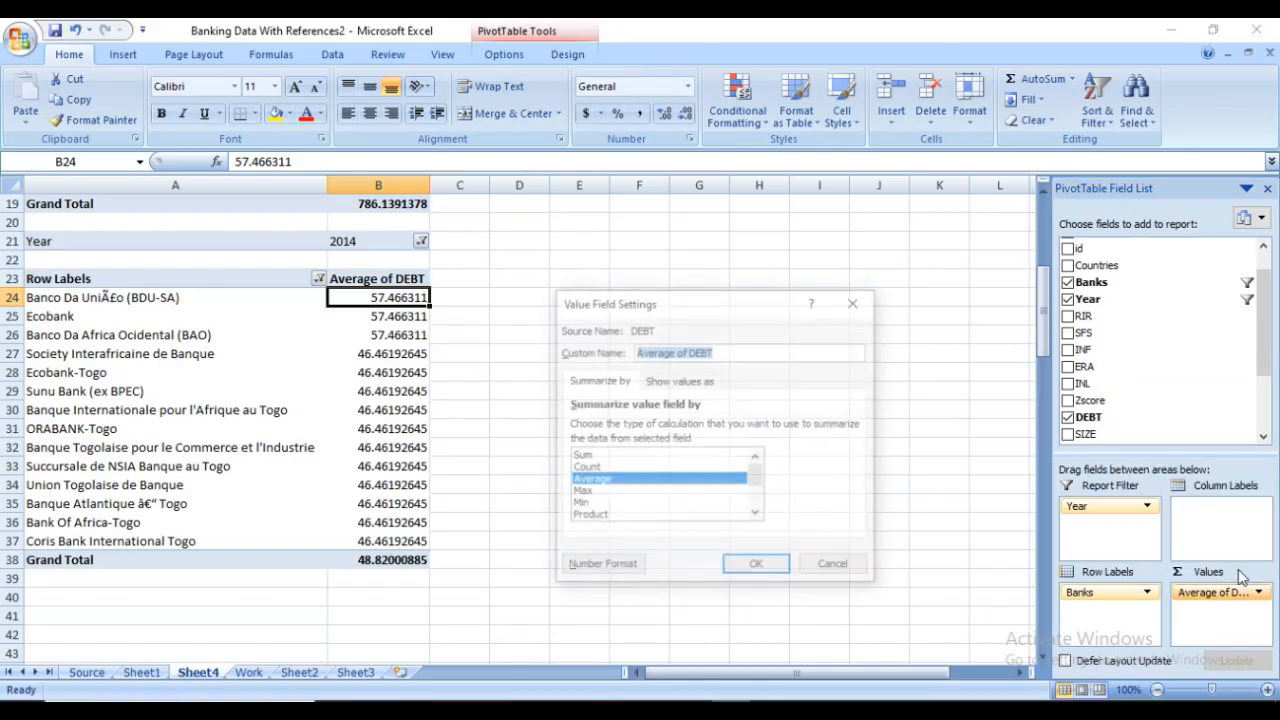
left_click(638, 456)
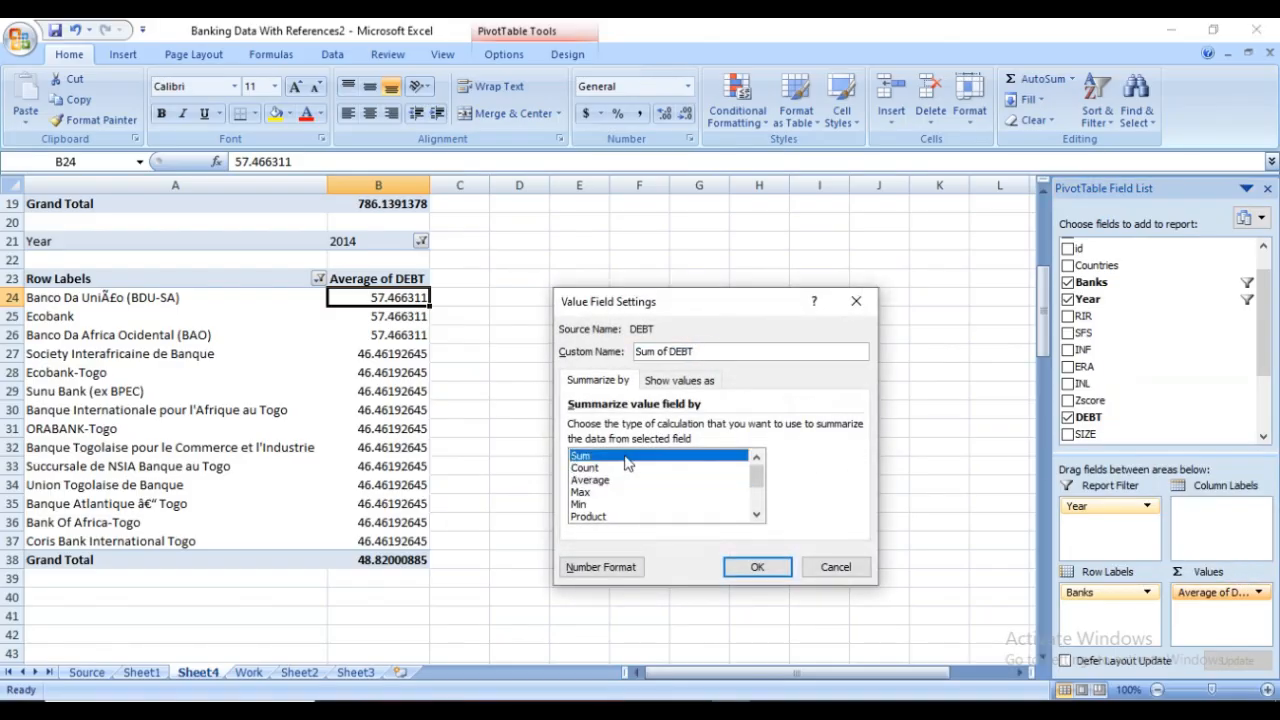
left_click(757, 567)
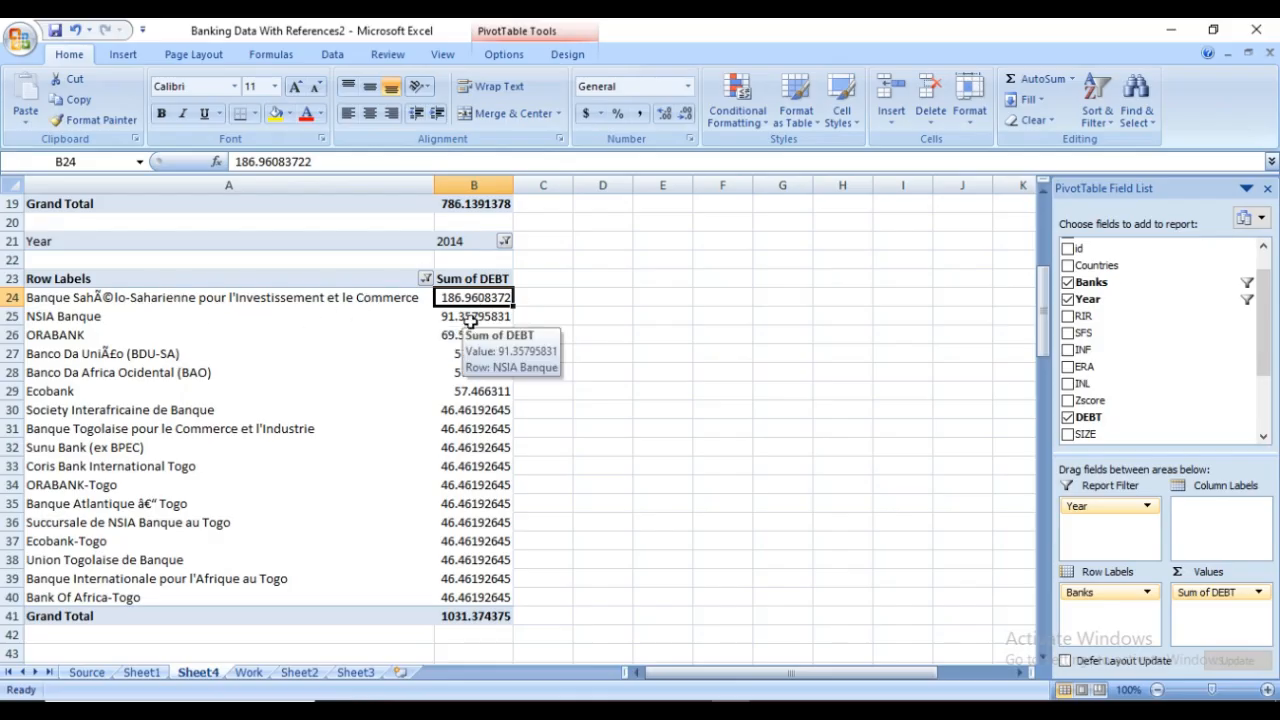
Switch the DEBT PivotTable's Year report filter to 2019 only
left_click(505, 242)
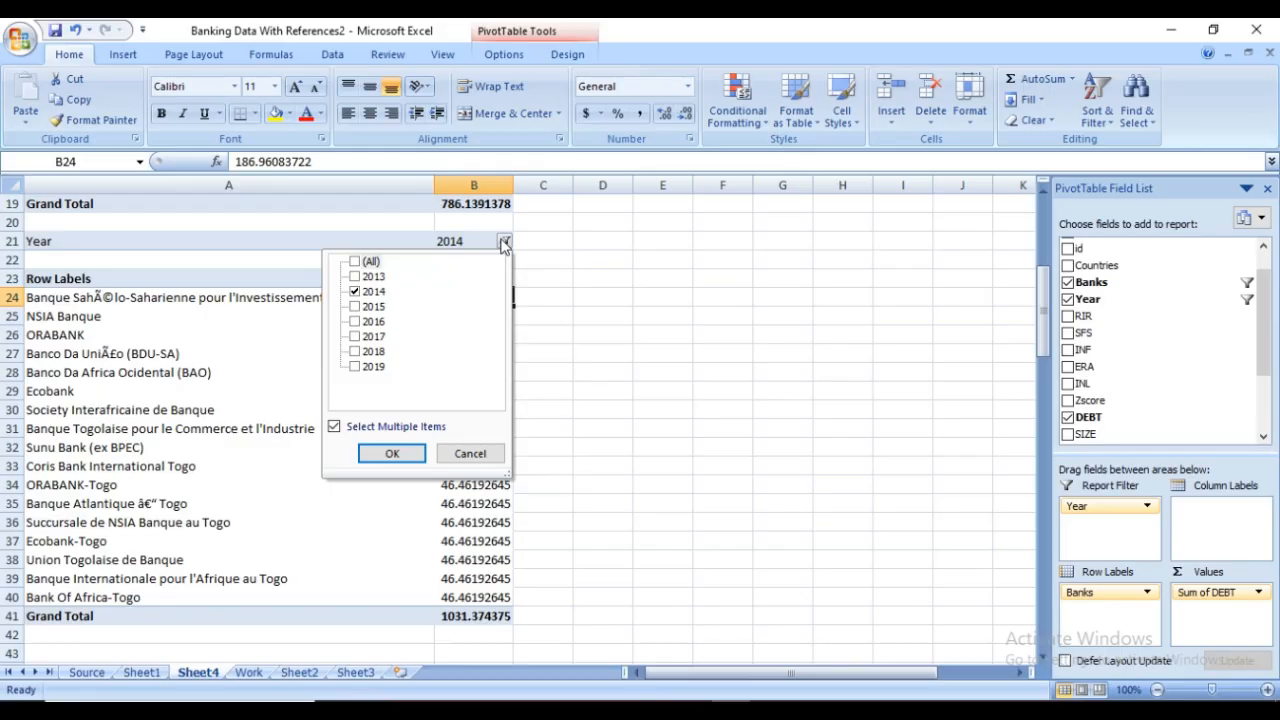
left_click(355, 292)
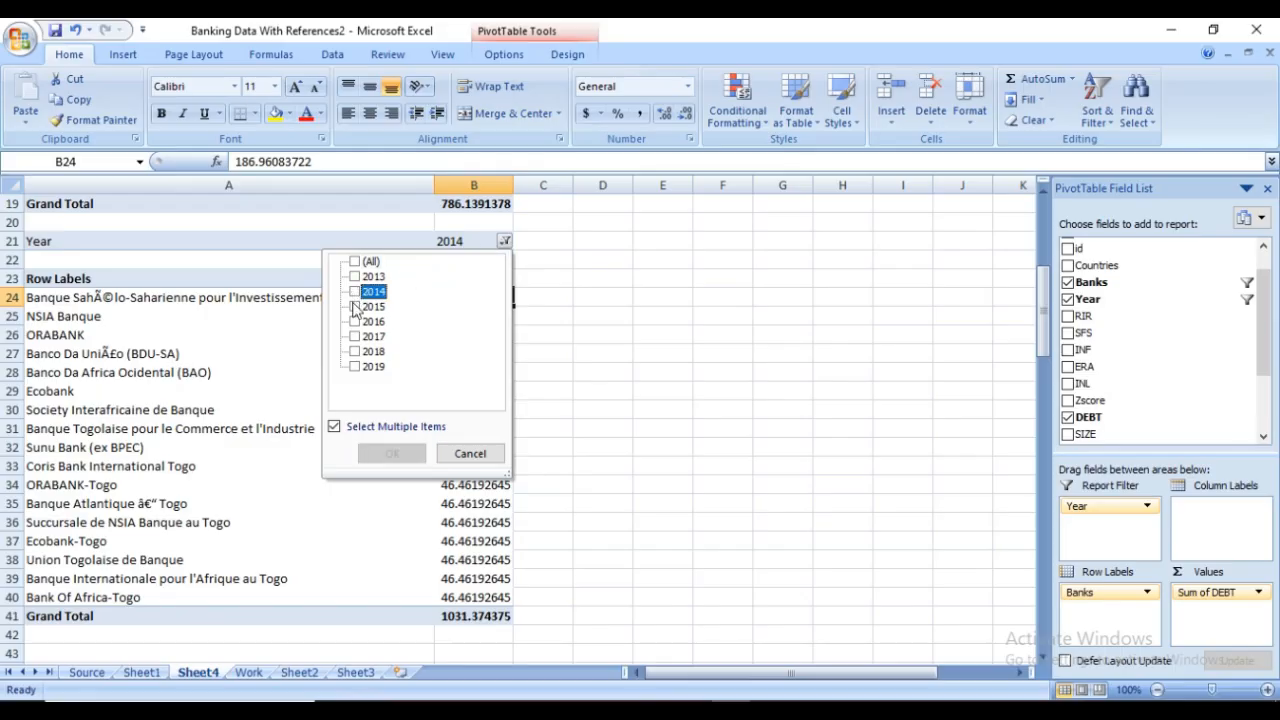
left_click(355, 367)
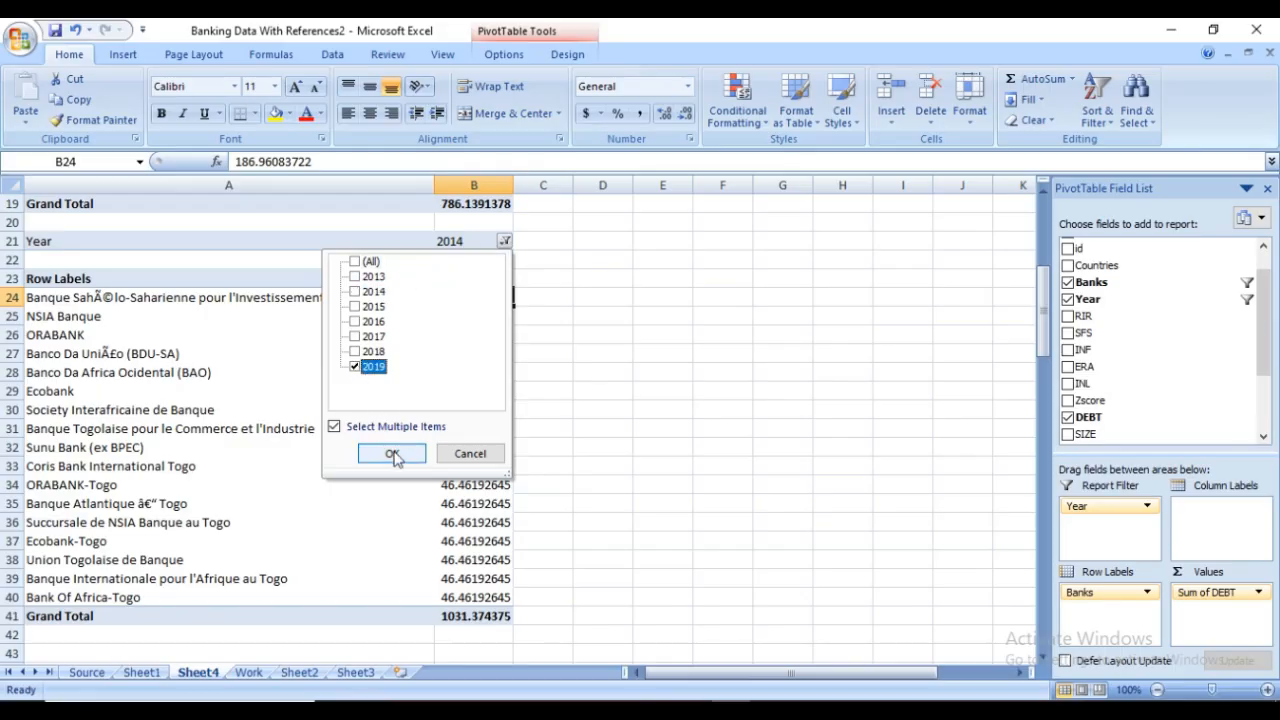
left_click(392, 454)
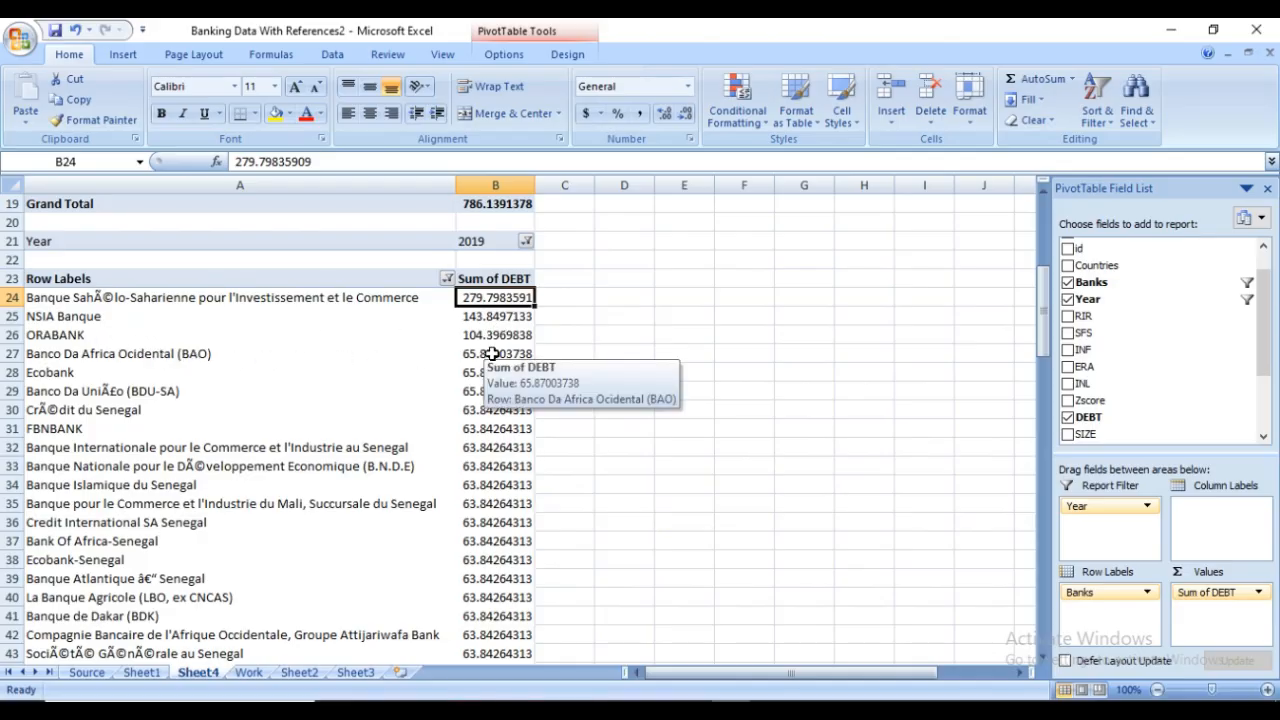
Change the DEBT PivotTable's Year report filter to show only 2017
left_click(526, 241)
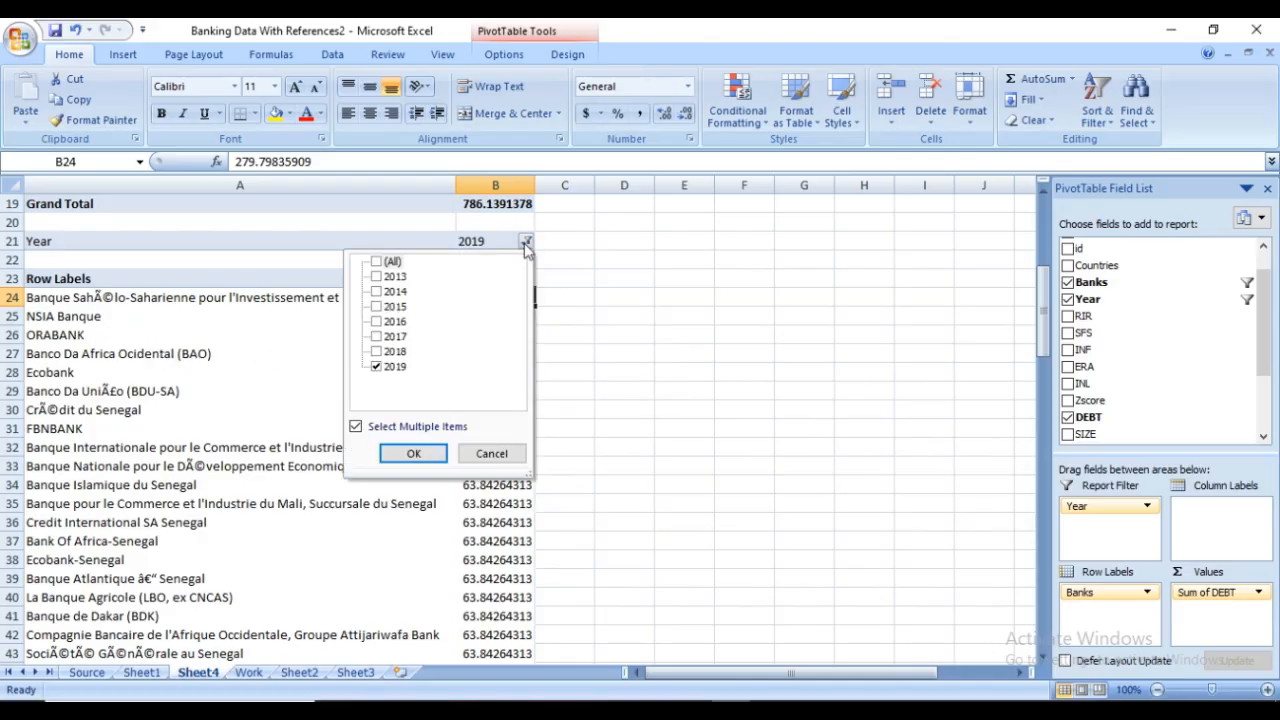
left_click(377, 367)
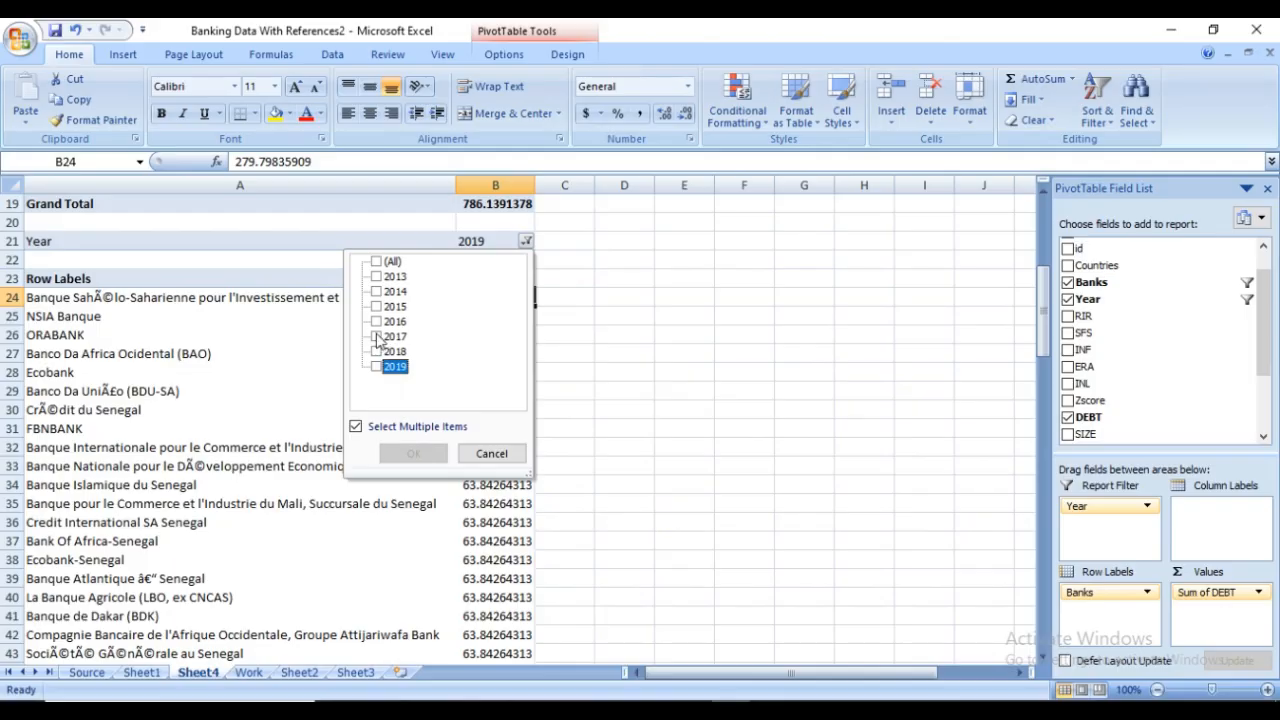
left_click(377, 338)
left_click(414, 454)
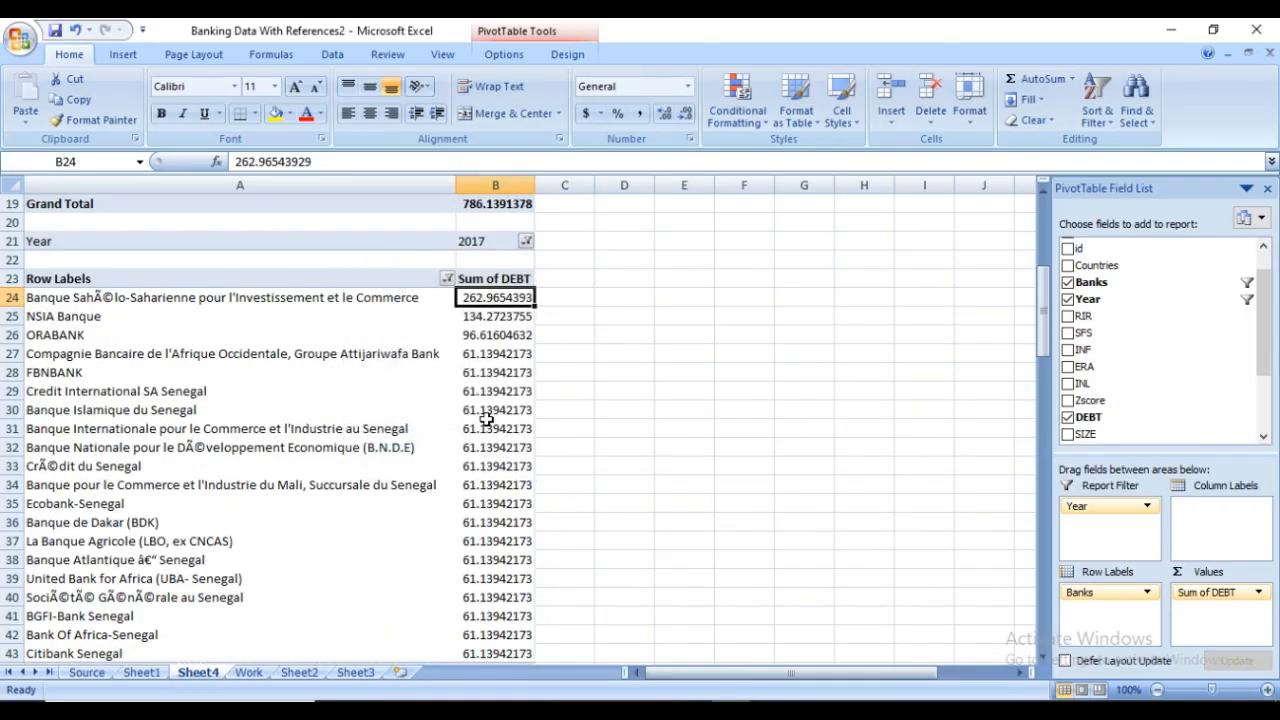
Examine the bank rankings in the RIR PivotTable and in the DEBT PivotTable filtered by year
scroll(510, 368, "up", 3)
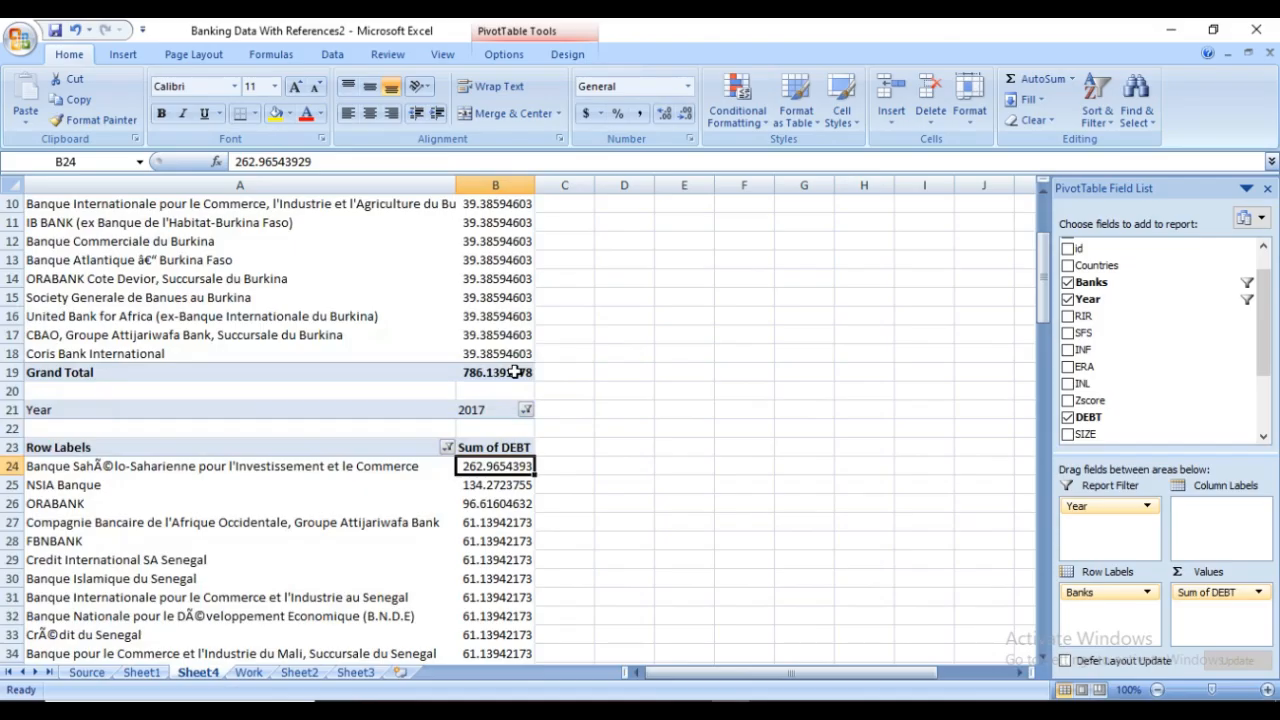
scroll(513, 372, "down", 2)
scroll(475, 404, "up", 2)
scroll(384, 398, "up", 2)
scroll(360, 284, "down", 1)
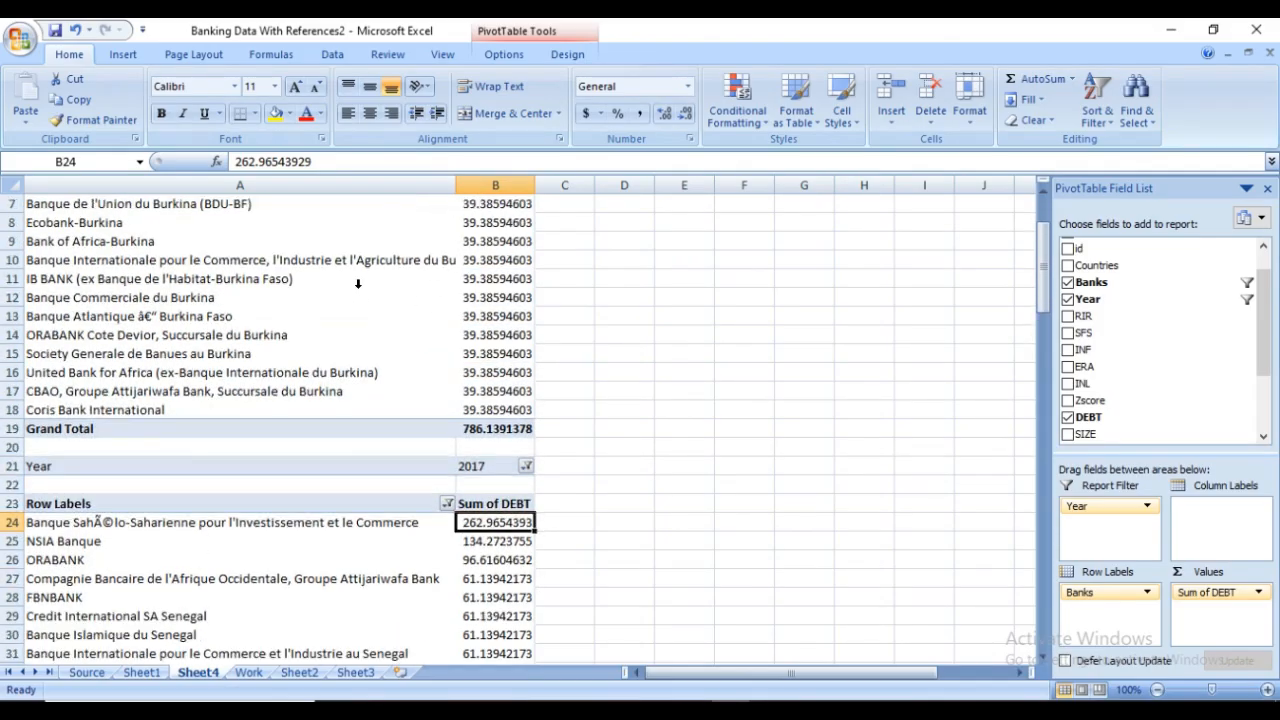
scroll(375, 385, "down", 3)
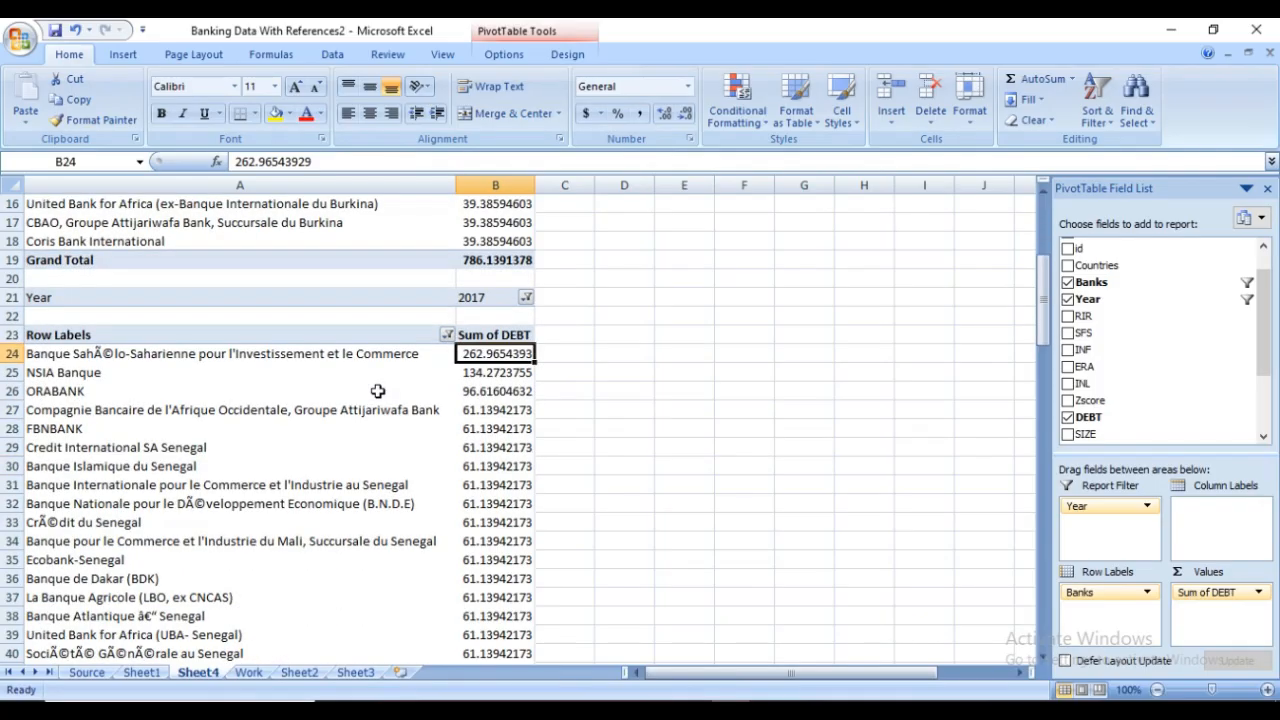
scroll(377, 391, "down", 1)
scroll(377, 393, "up", 2)
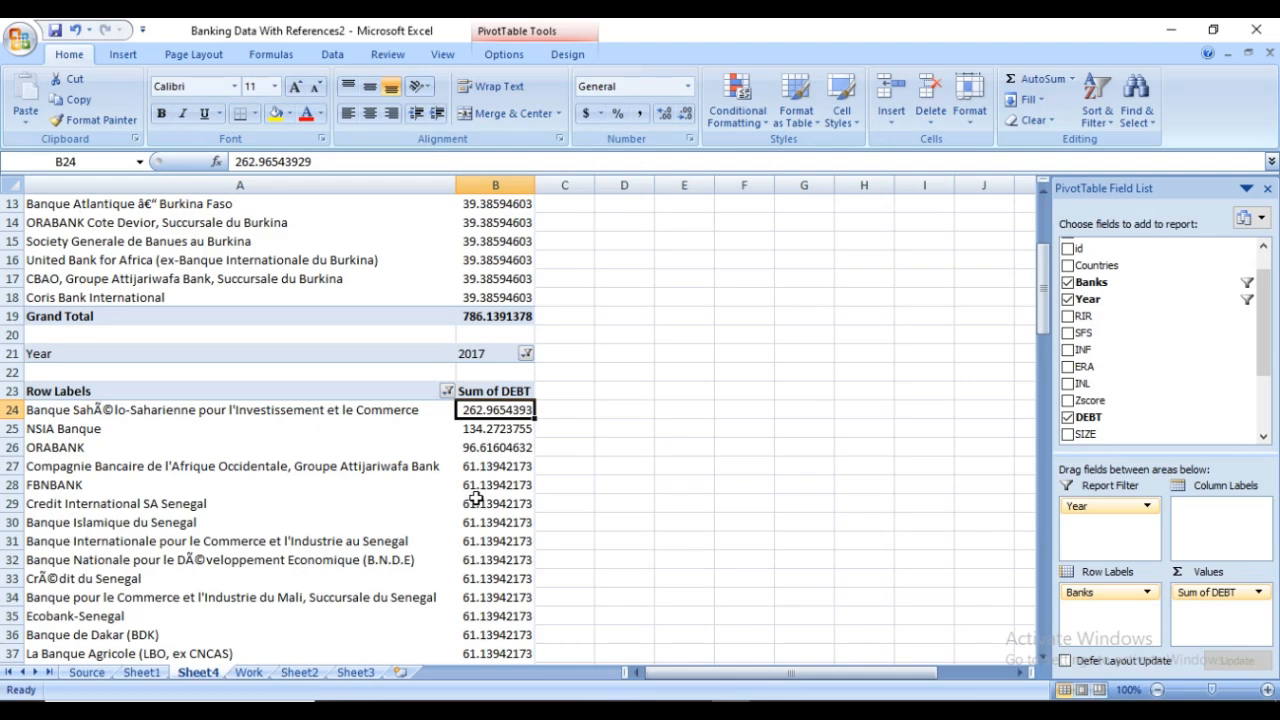
Switch to the Data Analytics Video Guide document in Word and review the outline from Data Collection to Data Interpretation or Visualization
left_click(648, 672)
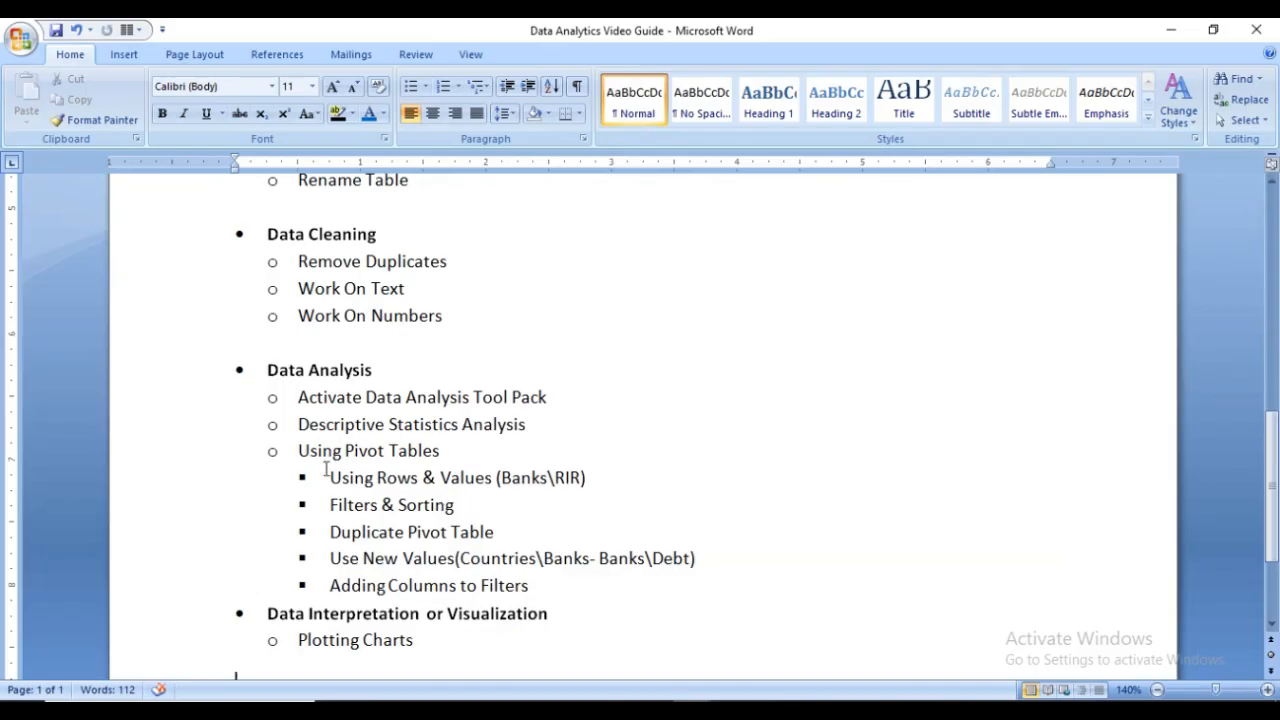
scroll(326, 396, "up", 6)
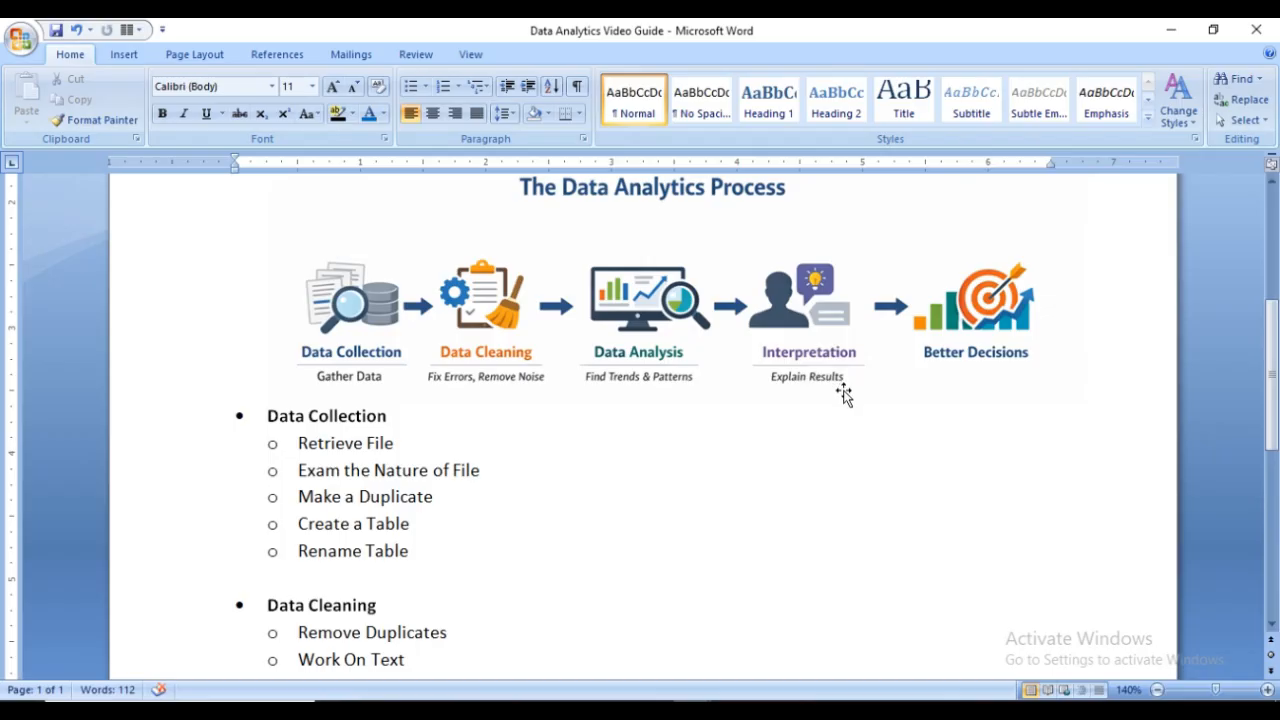
scroll(845, 391, "down", 1)
scroll(792, 391, "down", 2)
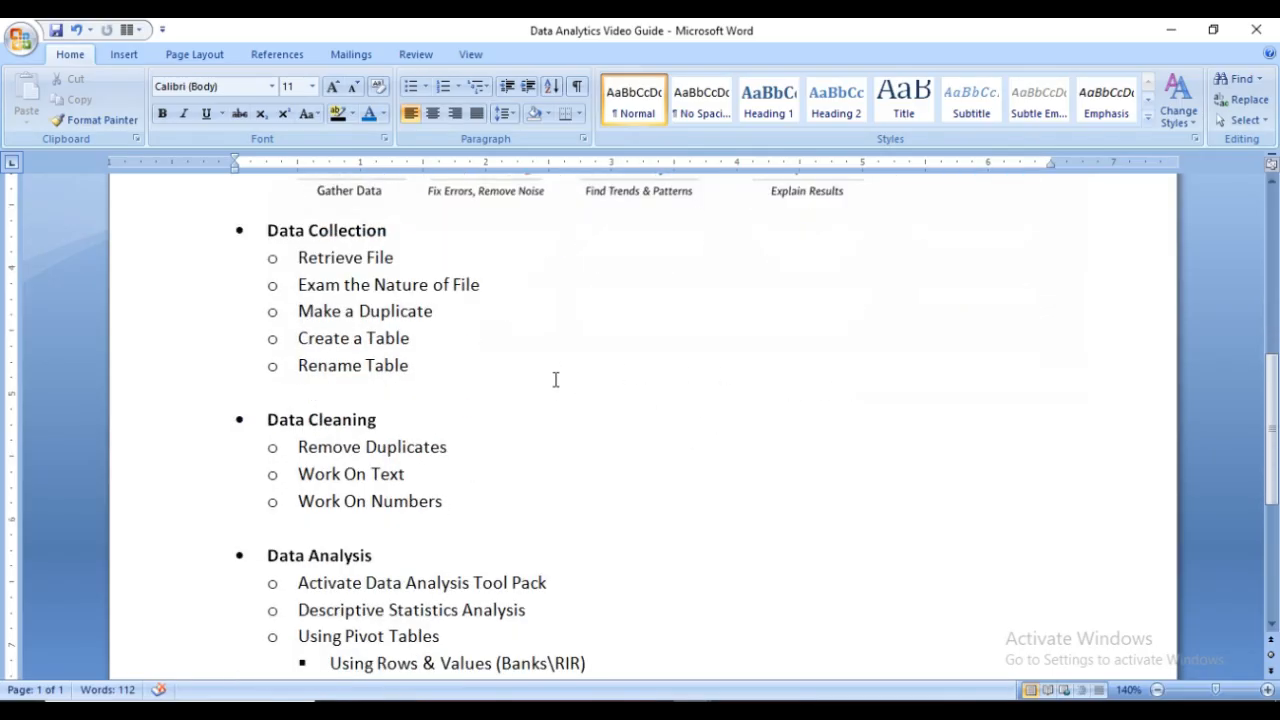
scroll(578, 383, "down", 3)
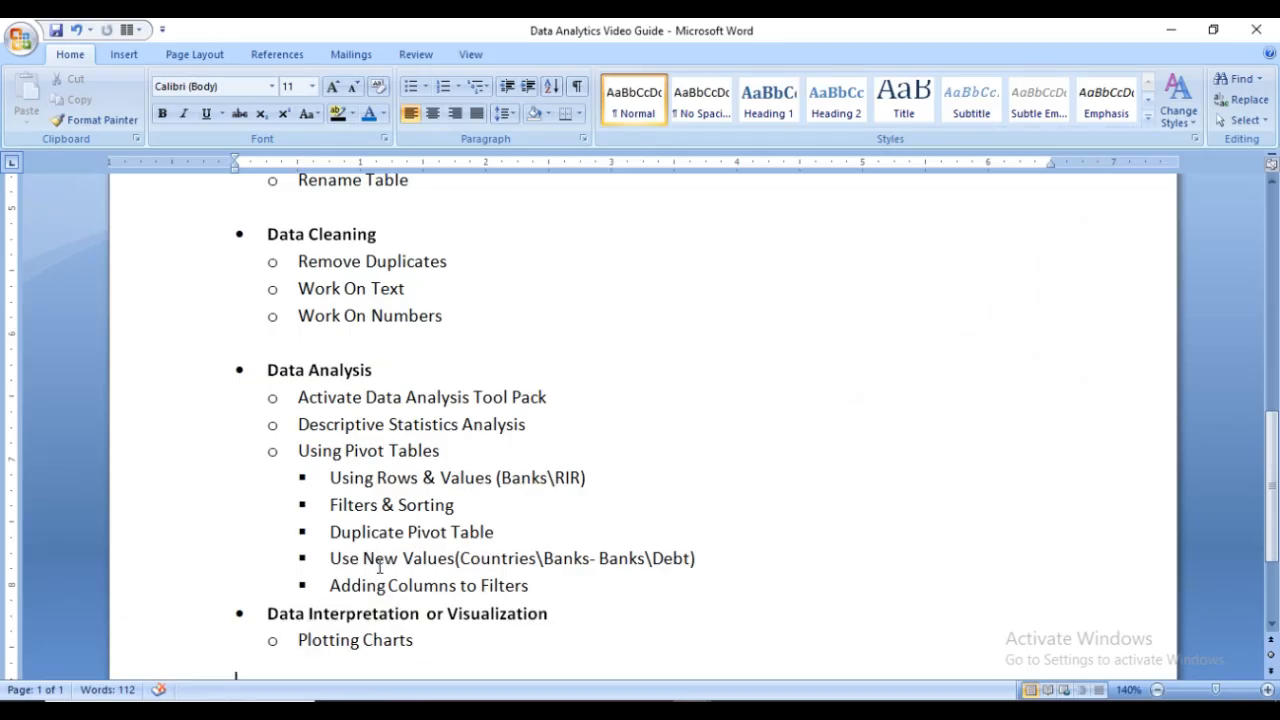
scroll(378, 551, "up", 2)
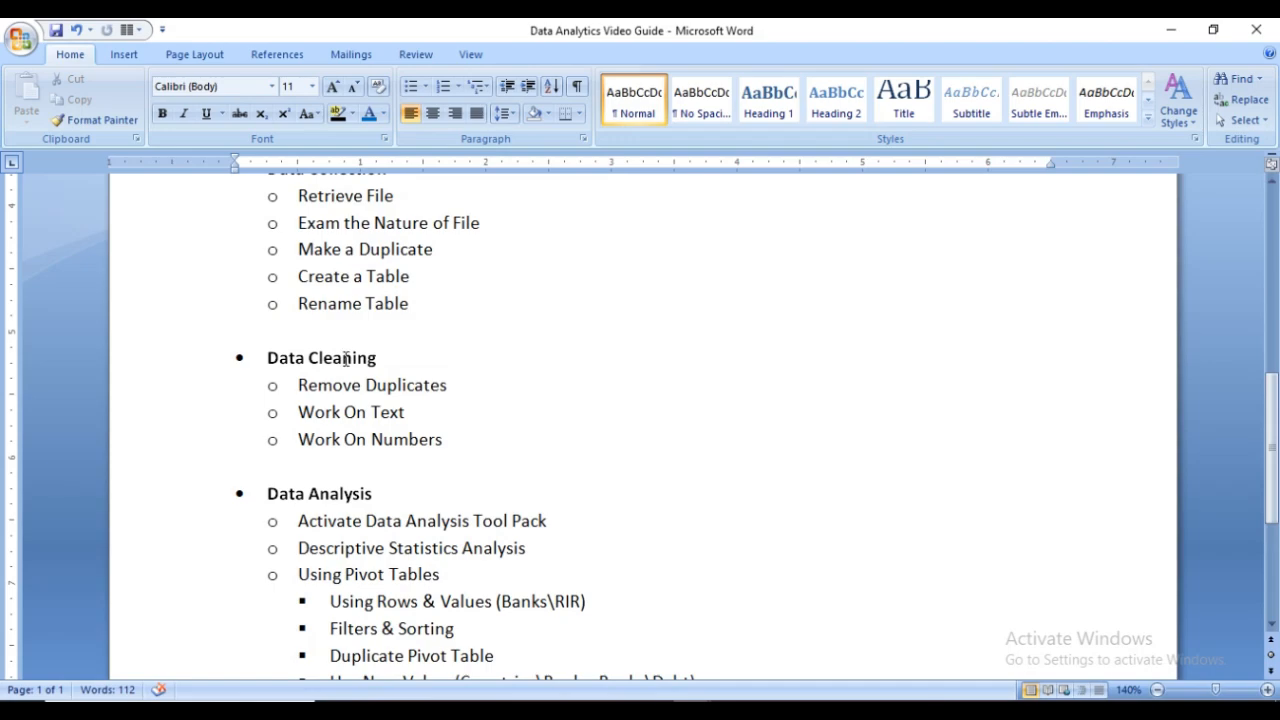
scroll(350, 366, "down", 2)
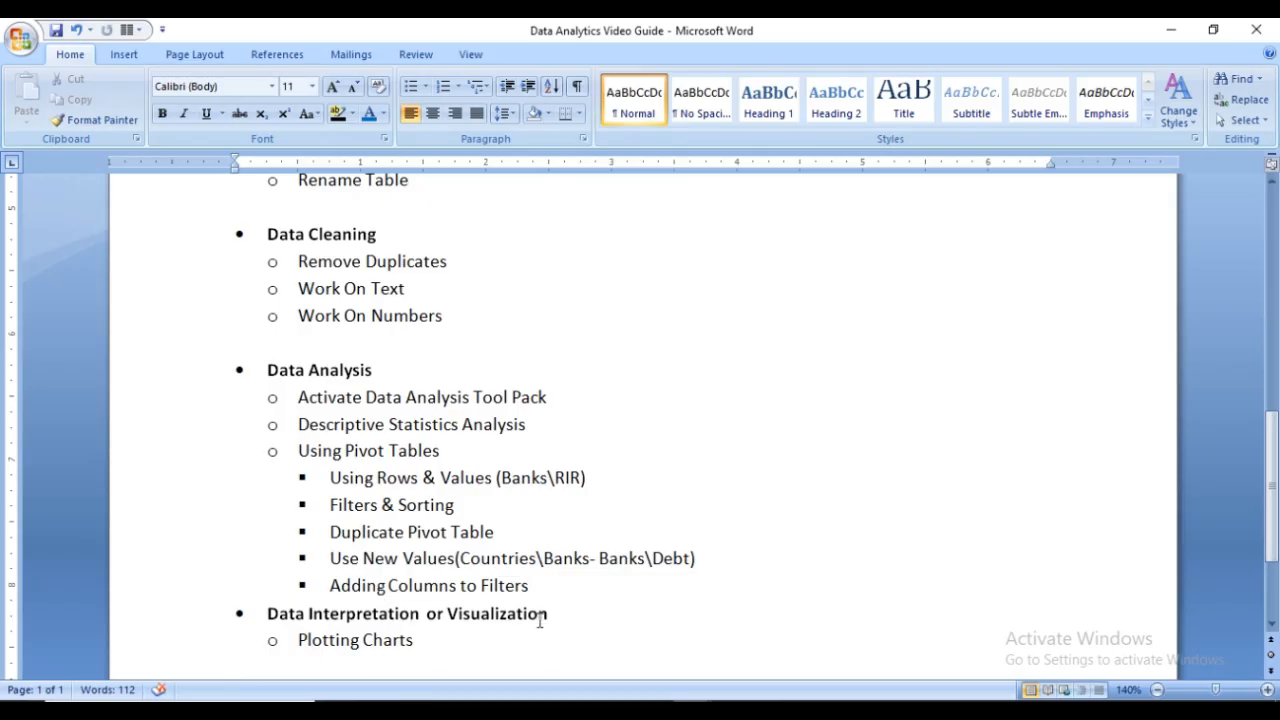
Return to the Excel workbook and insert a 2-D exploded pie chart from A3:B18 of the RIR PivotTable
left_click(690, 708)
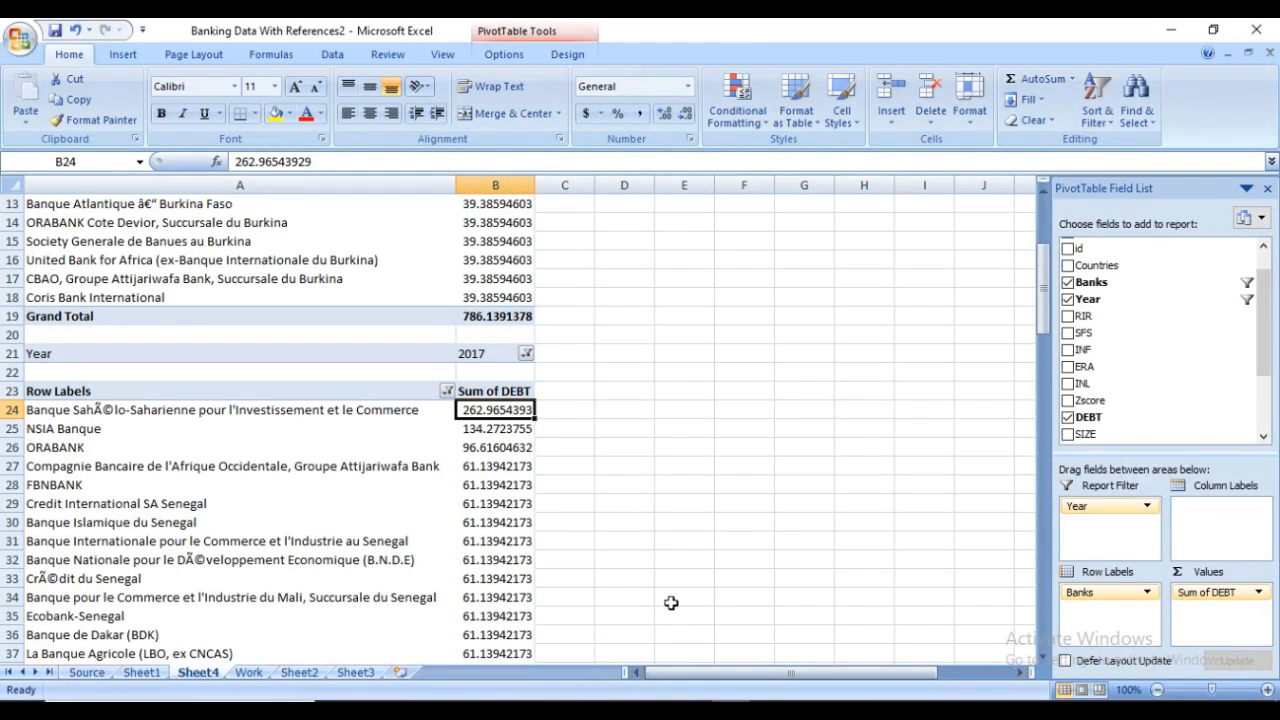
scroll(202, 452, "up", 4)
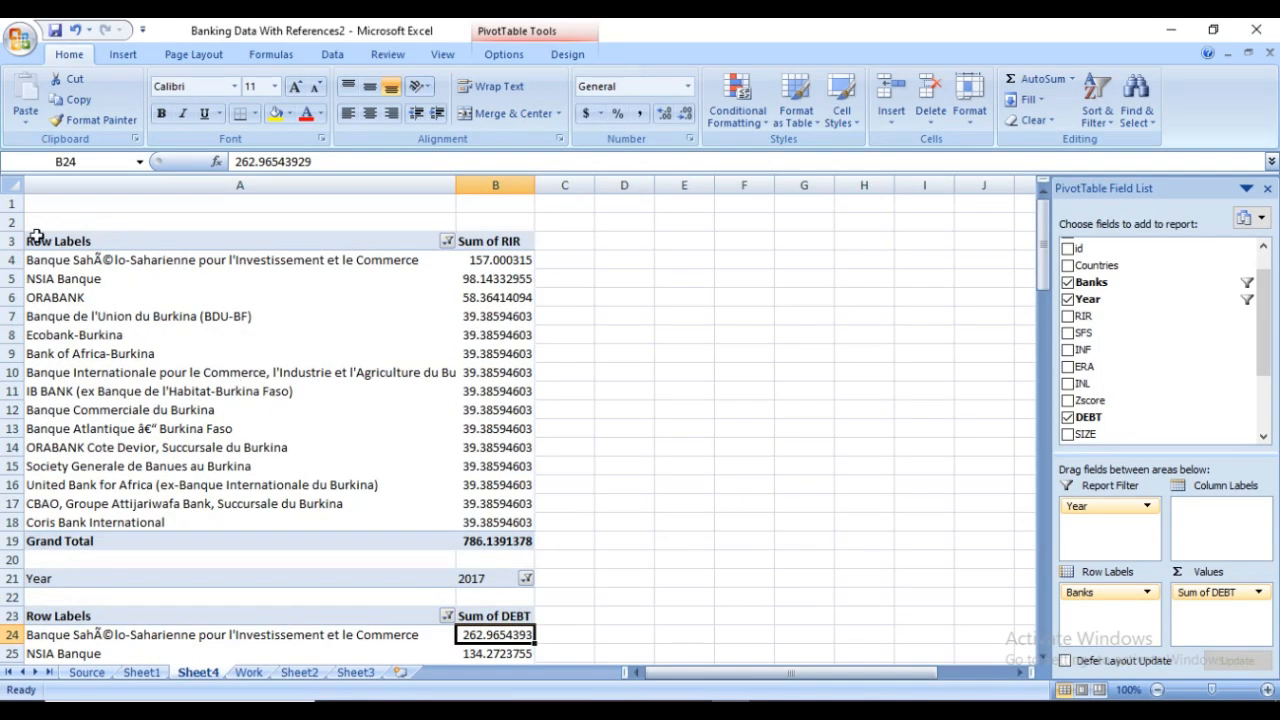
left_click_drag(27, 241, 503, 523)
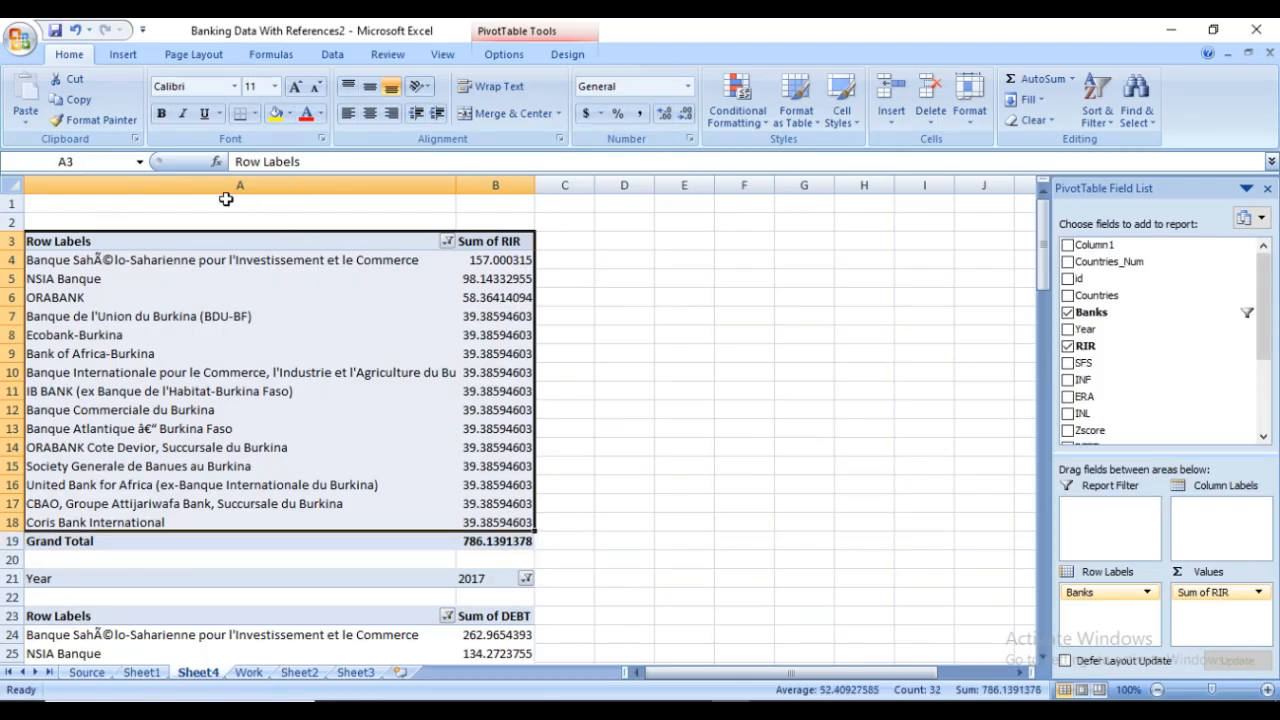
left_click(120, 58)
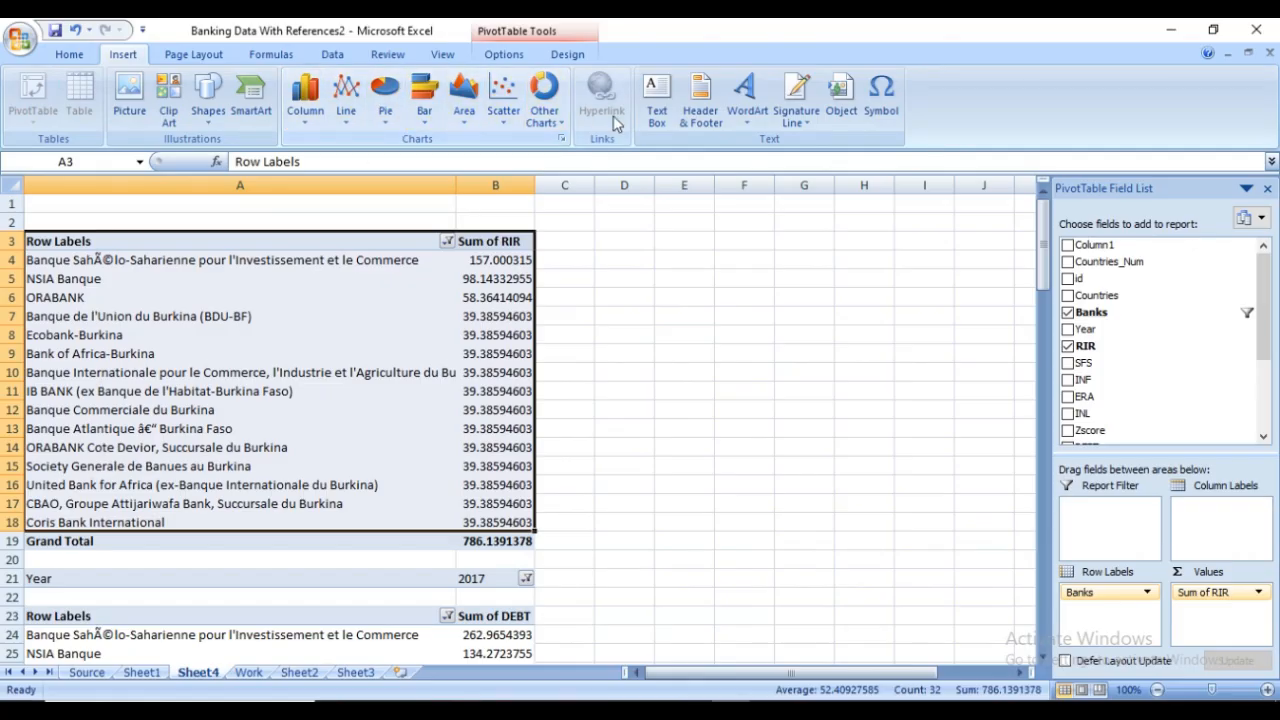
left_click(387, 110)
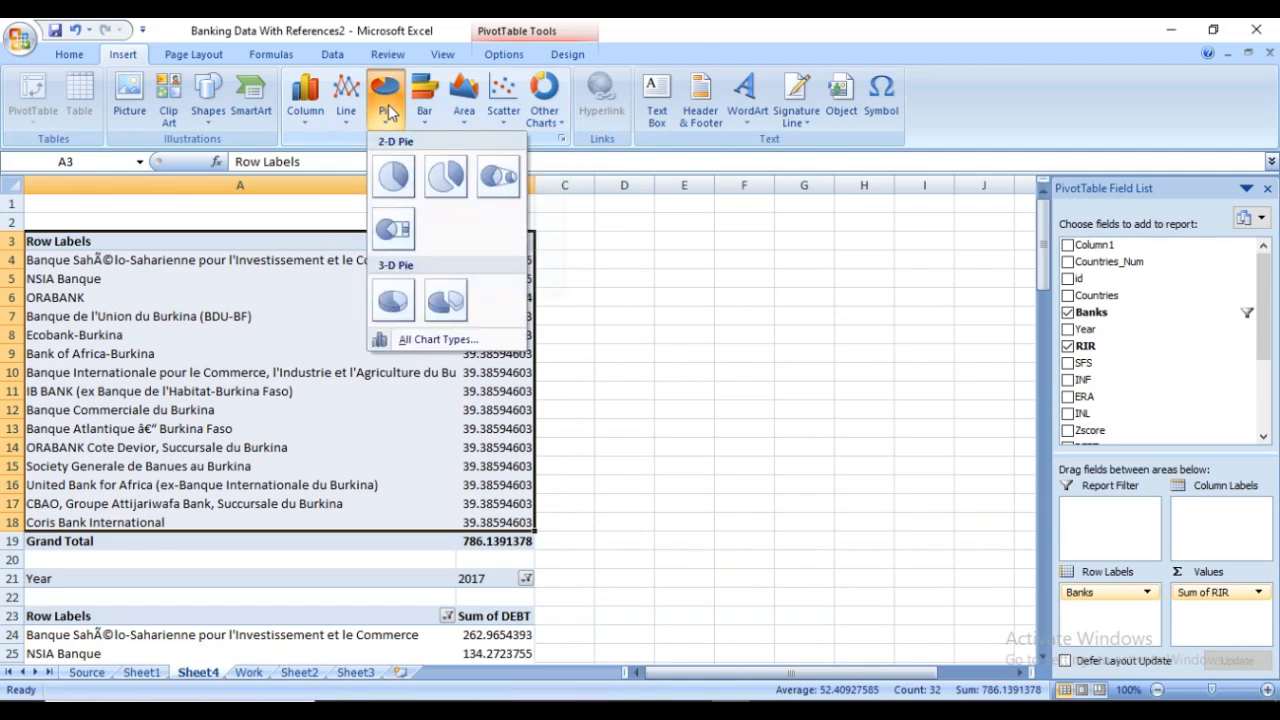
left_click(444, 178)
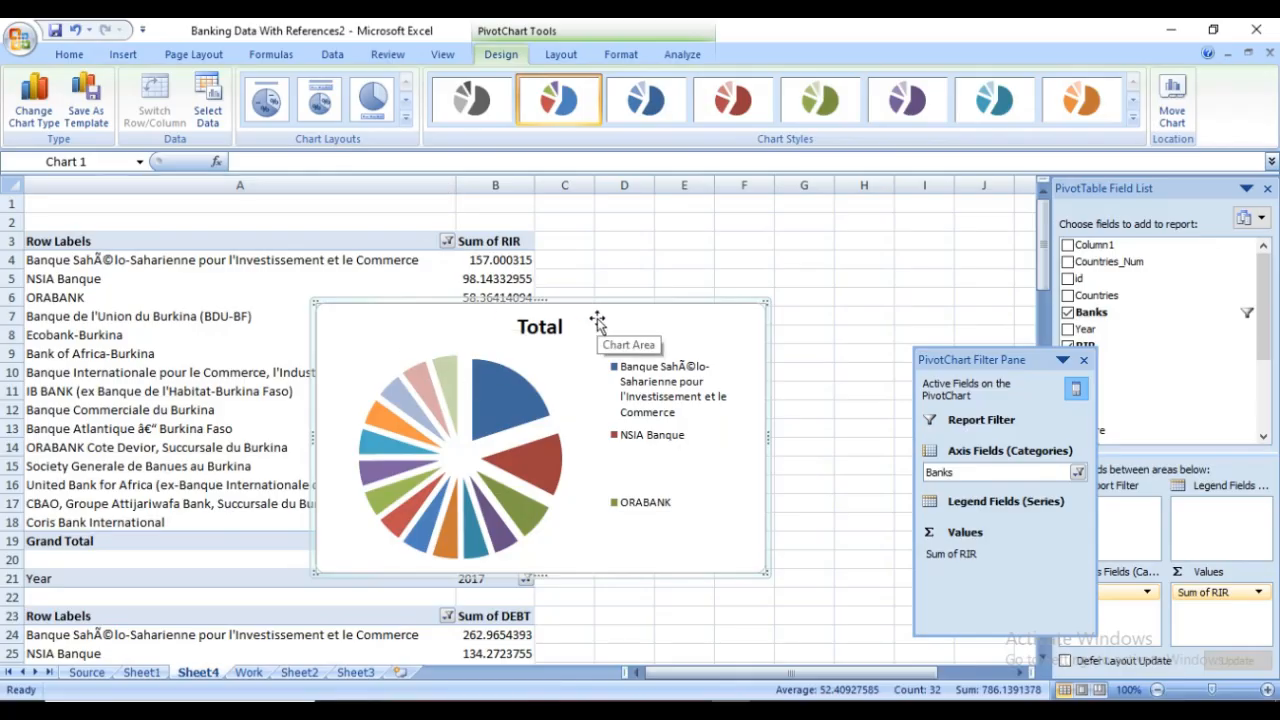
Place the pie chart beside the RIR PivotTable without covering its data, and dismiss the PivotChart Filter Pane
left_click_drag(591, 317, 840, 252)
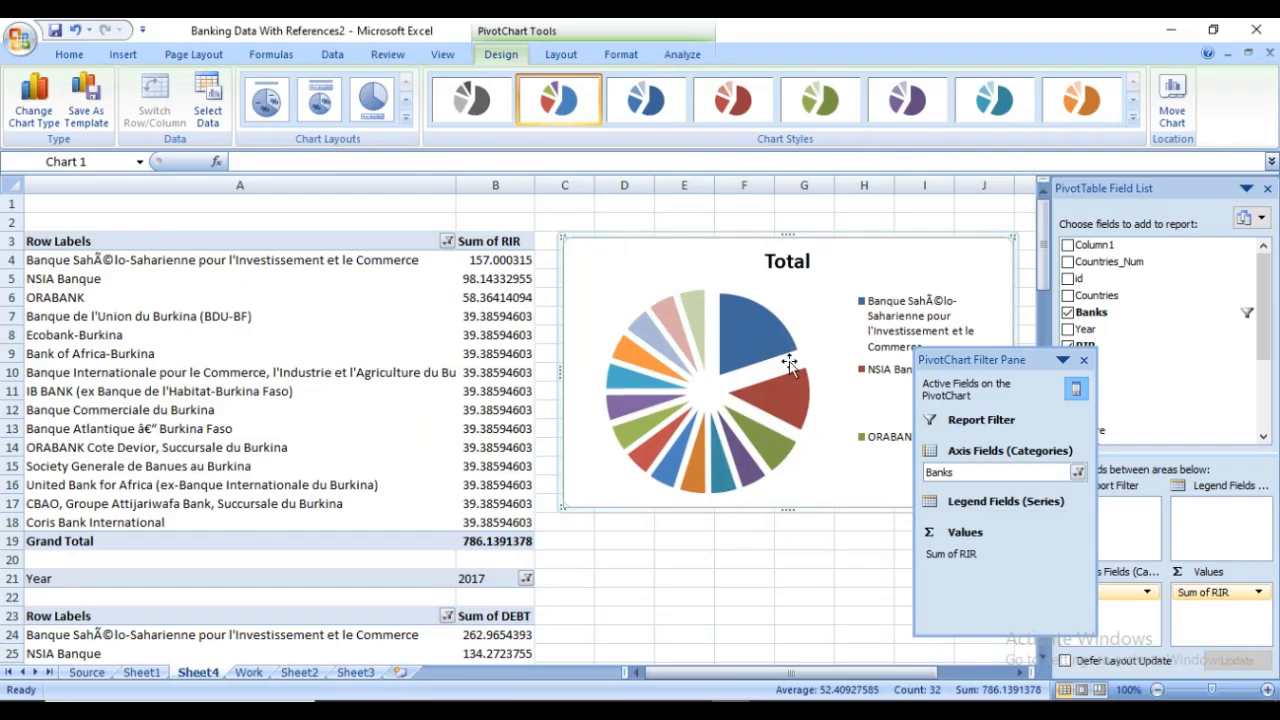
left_click_drag(966, 364, 970, 409)
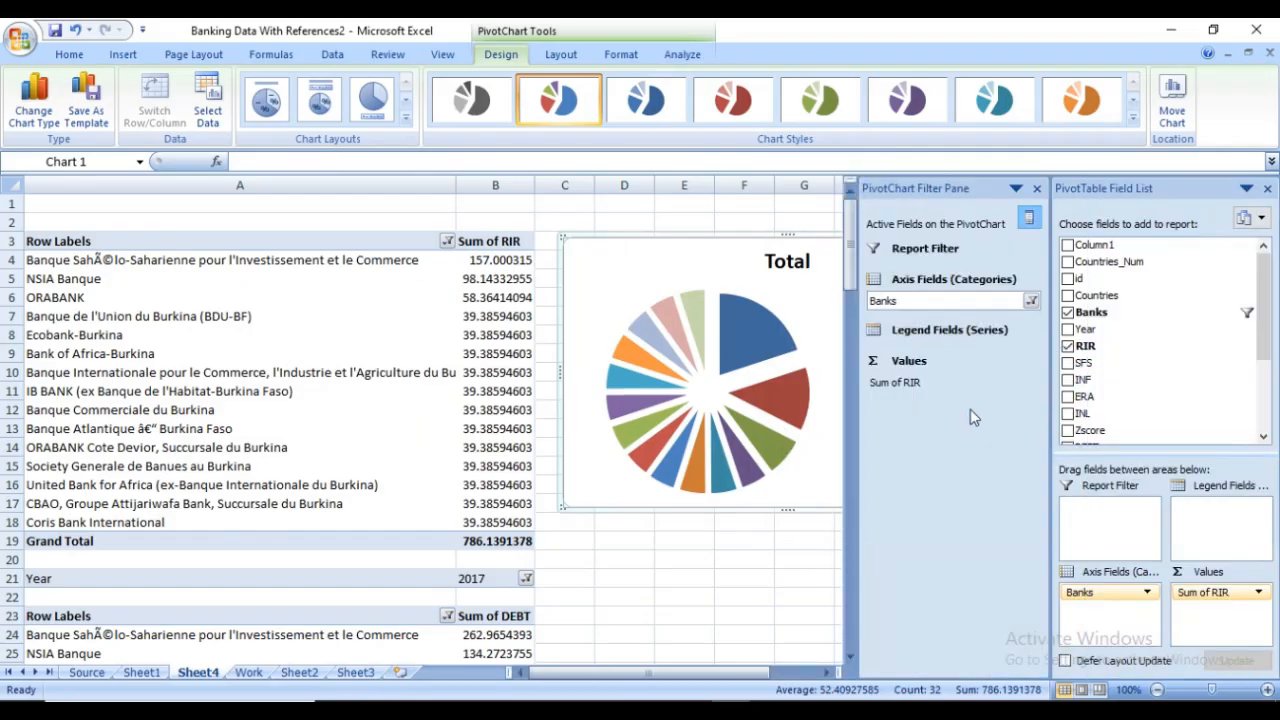
left_click(1037, 190)
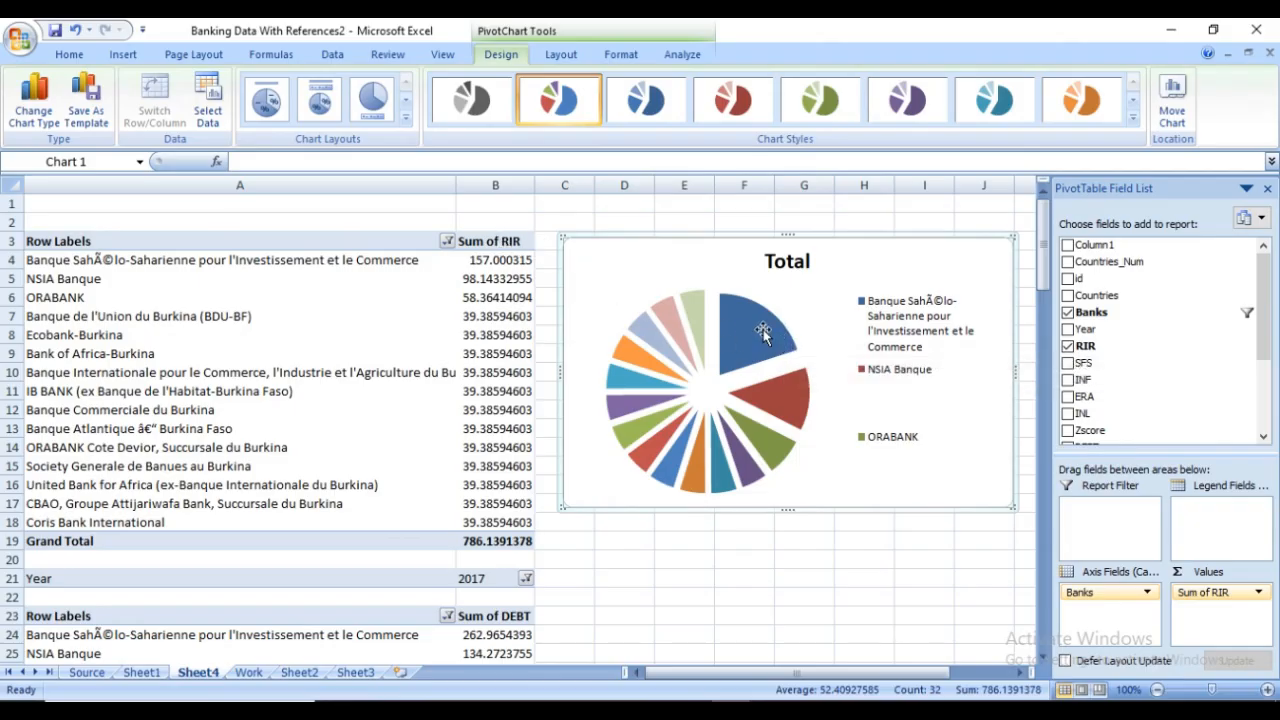
mouse_move(782, 410)
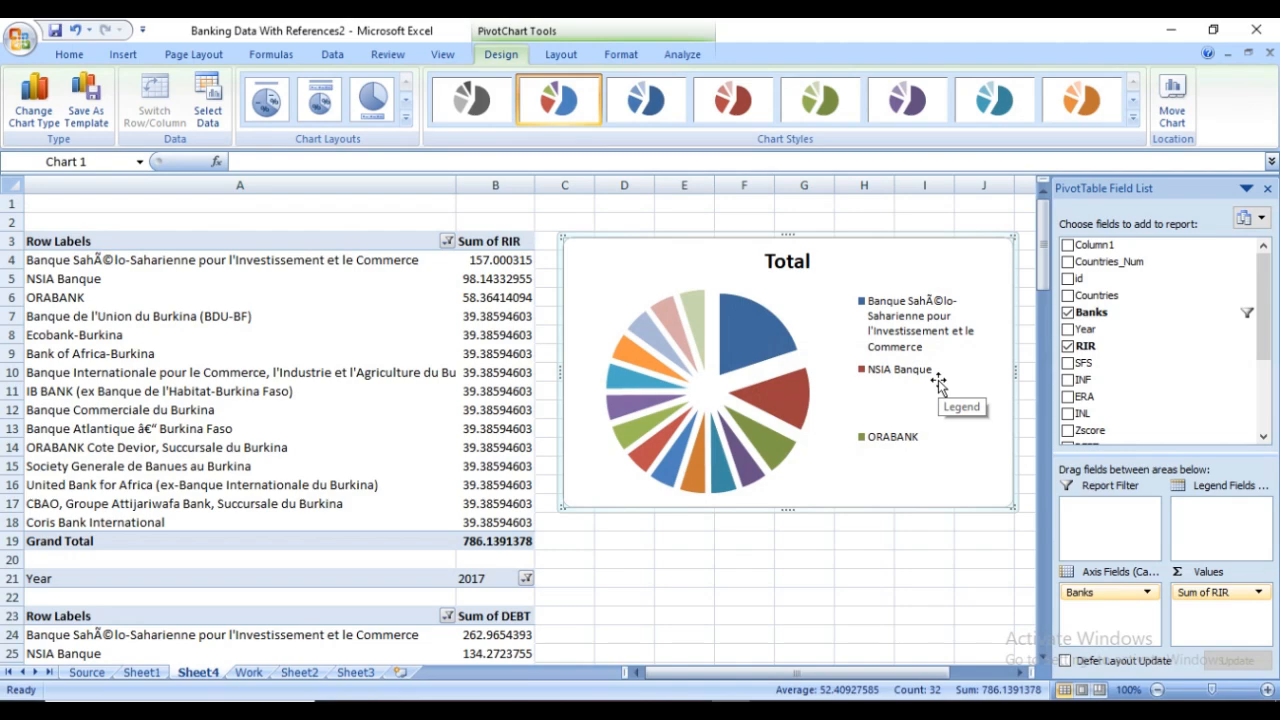
Insert a 2-D clustered column chart from A23:B43 of the DEBT PivotTable and place it beside the table with the PivotChart Filter Pane closed
left_click_drag(1043, 252, 1043, 332)
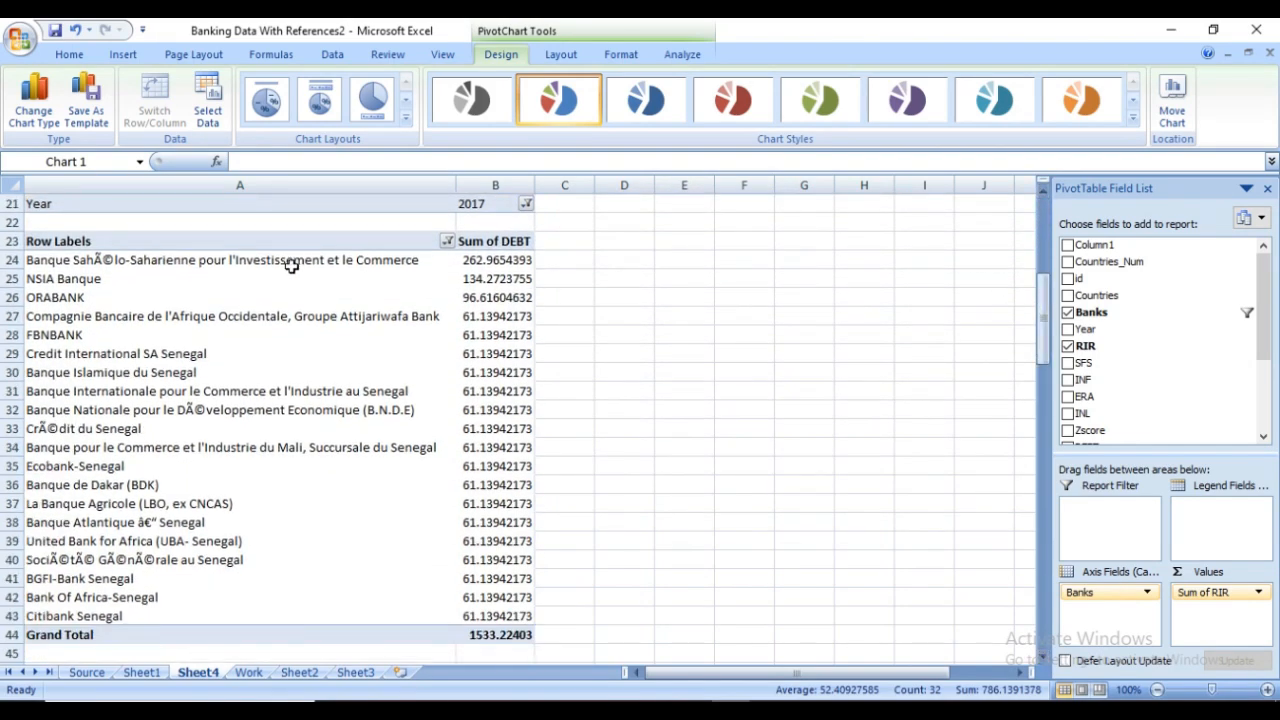
left_click(46, 240)
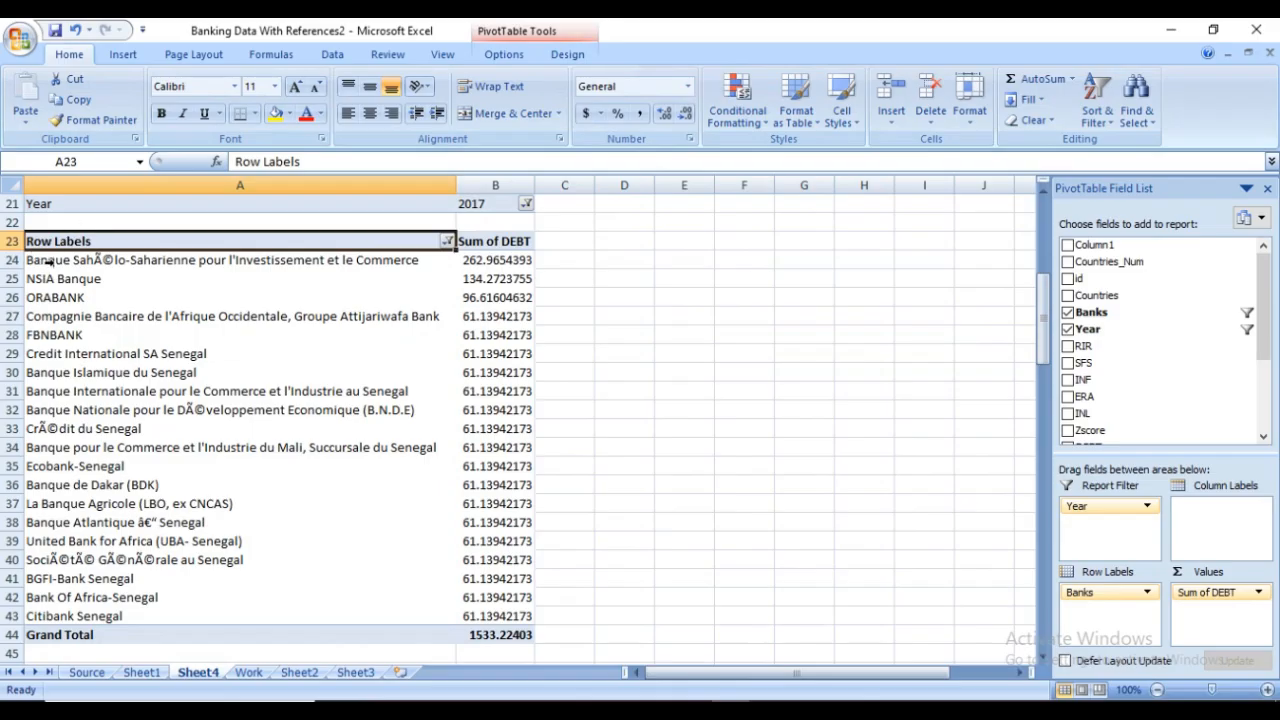
left_click_drag(58, 242, 515, 617)
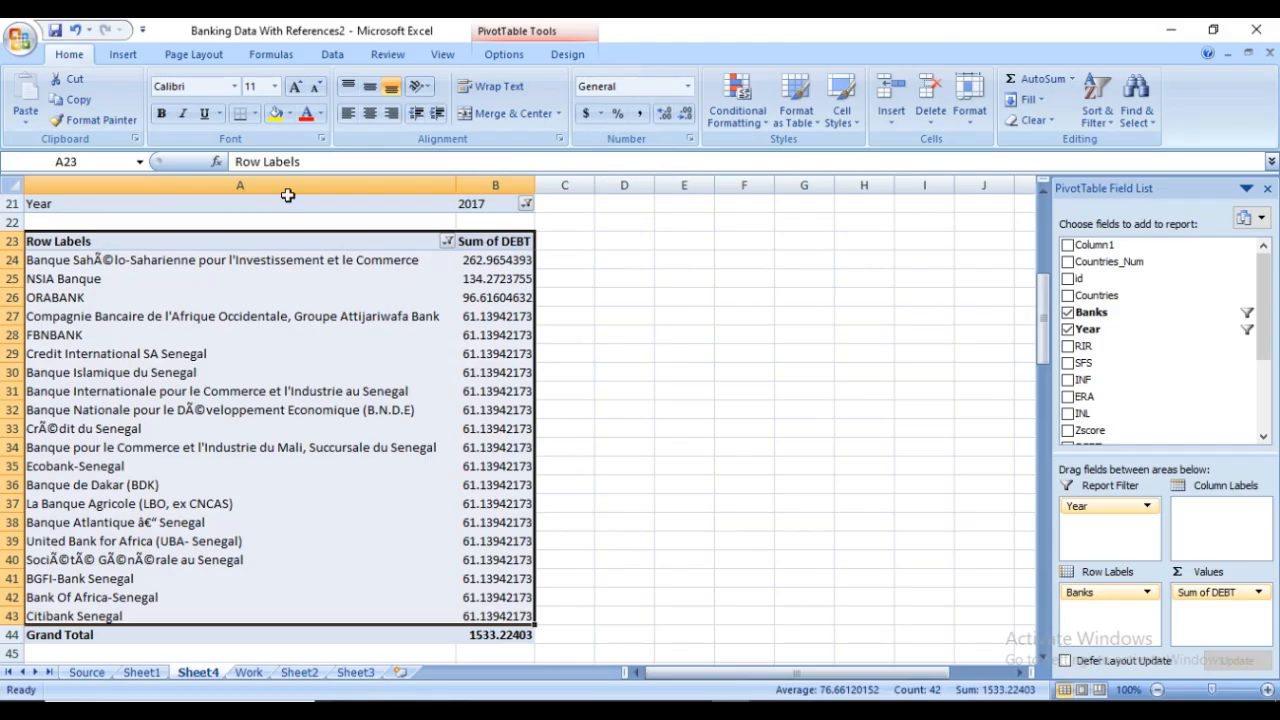
left_click(125, 58)
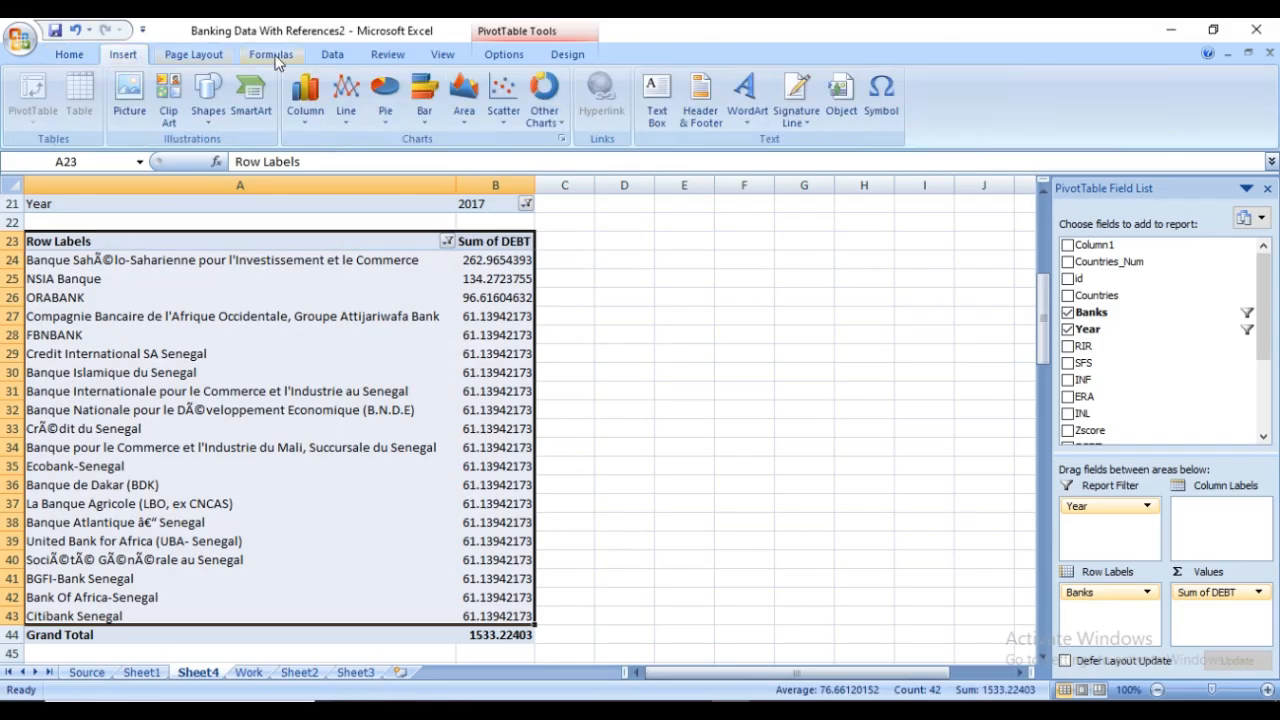
left_click(310, 95)
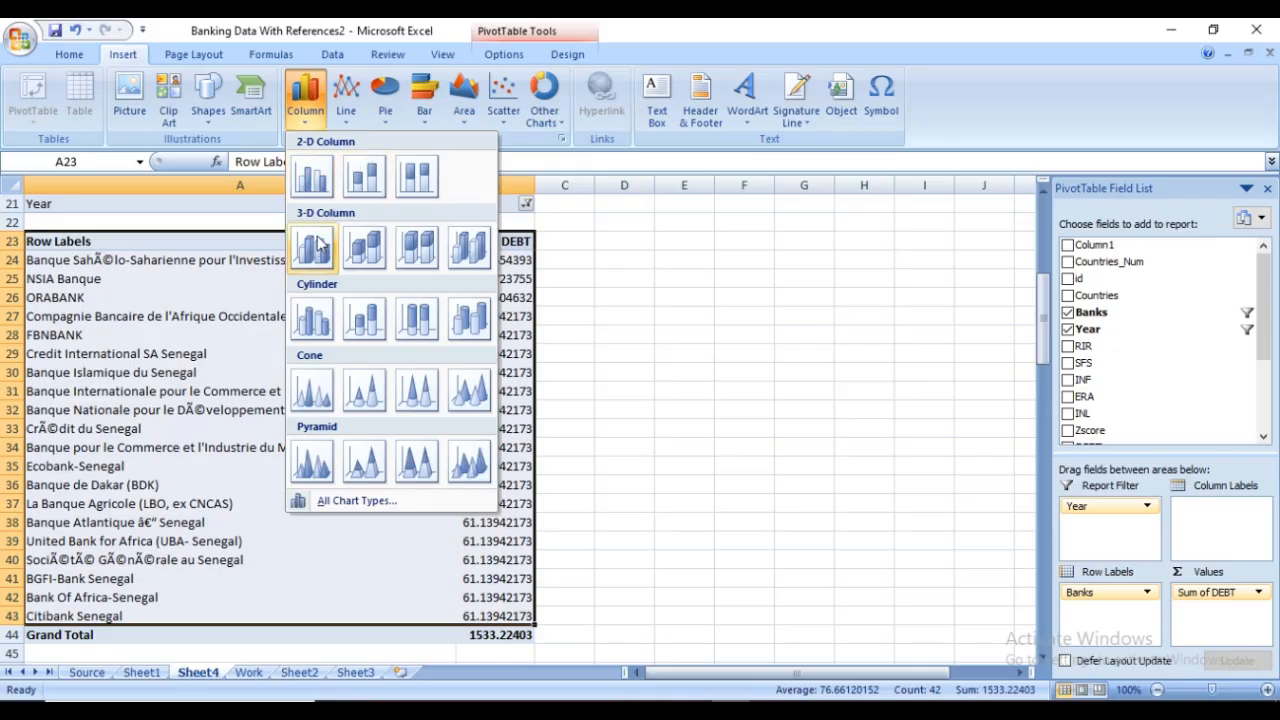
left_click(312, 177)
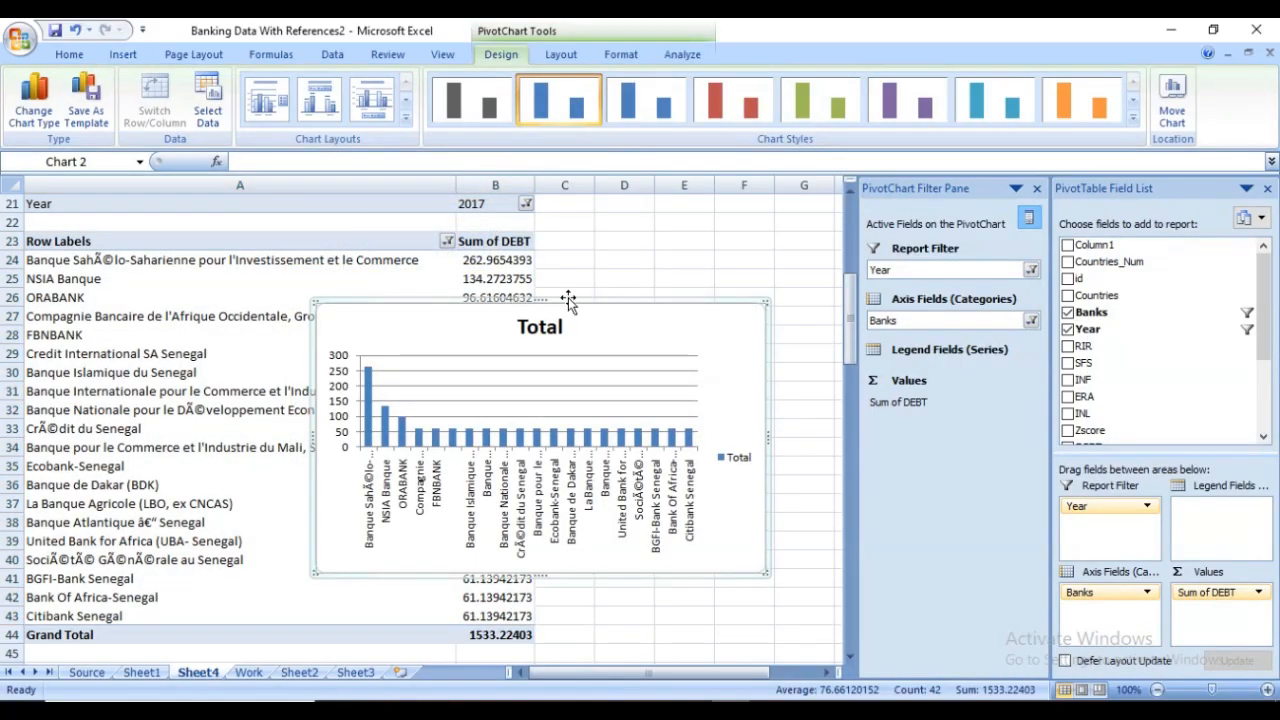
left_click_drag(668, 310, 838, 252)
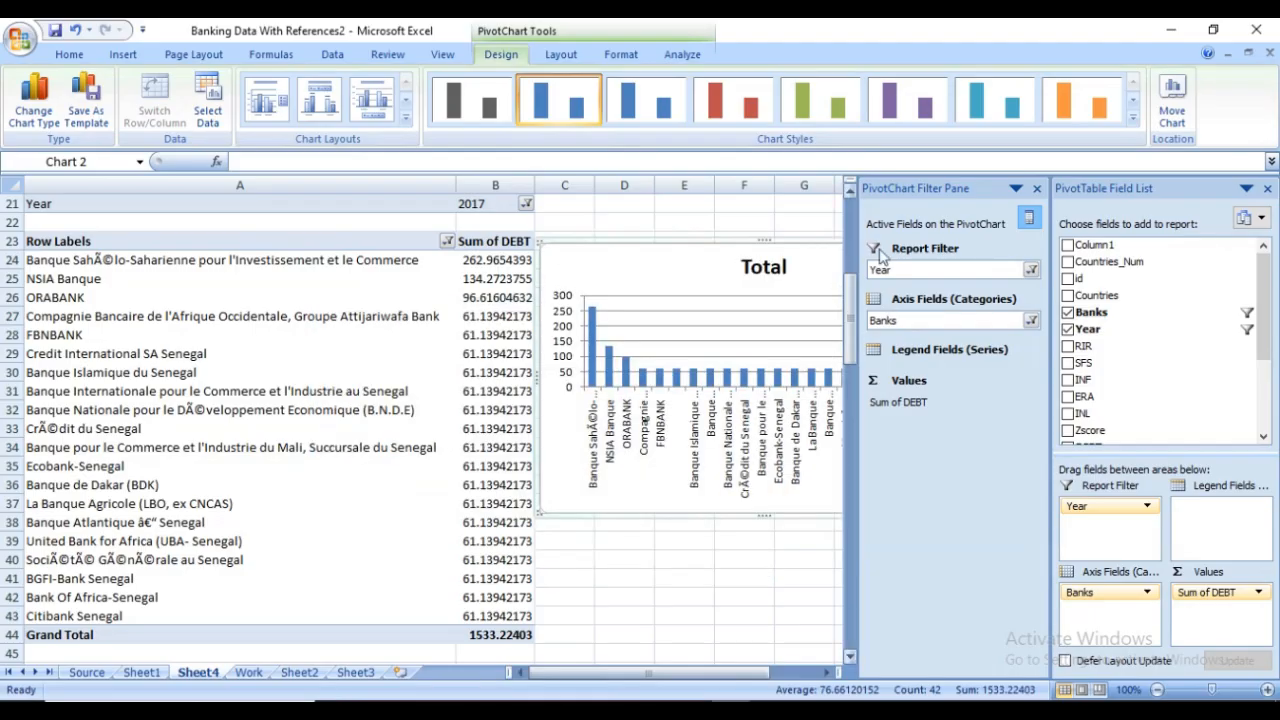
left_click(1038, 188)
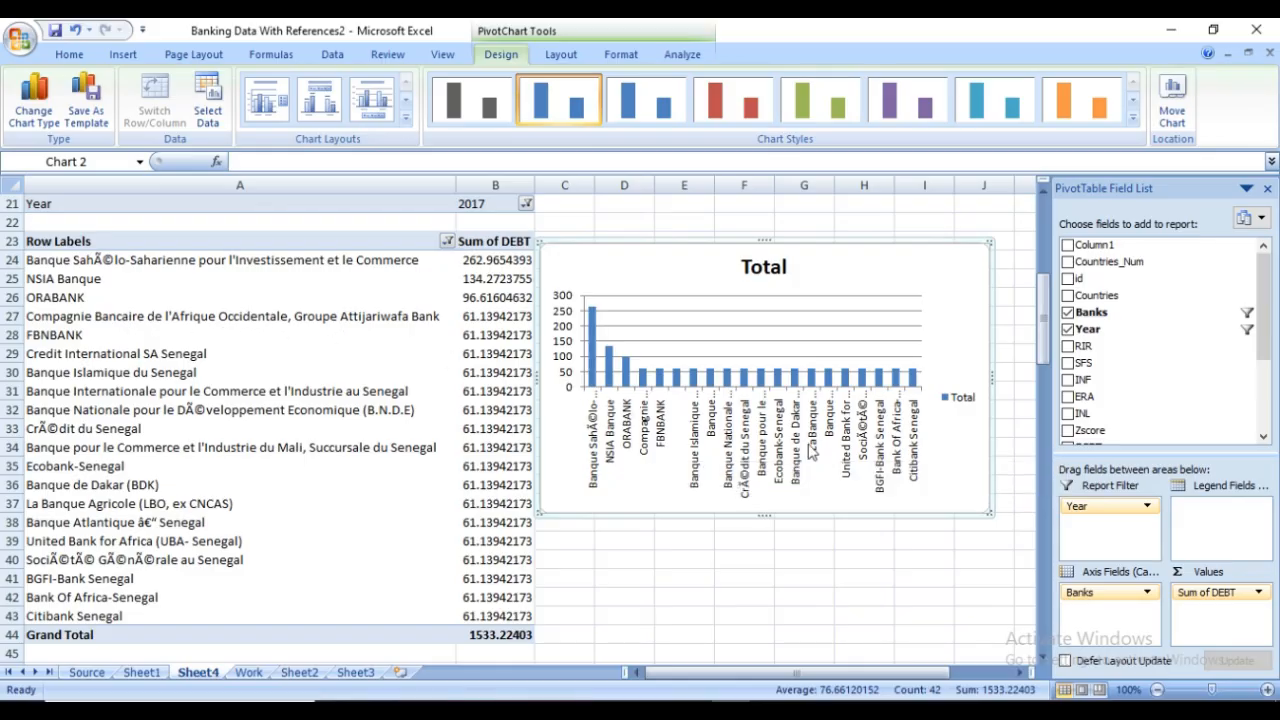
Reposition the DEBT column chart so that it lines up beneath the RIR pie chart
left_click_drag(871, 270, 895, 266)
left_click_drag(1050, 318, 1050, 252)
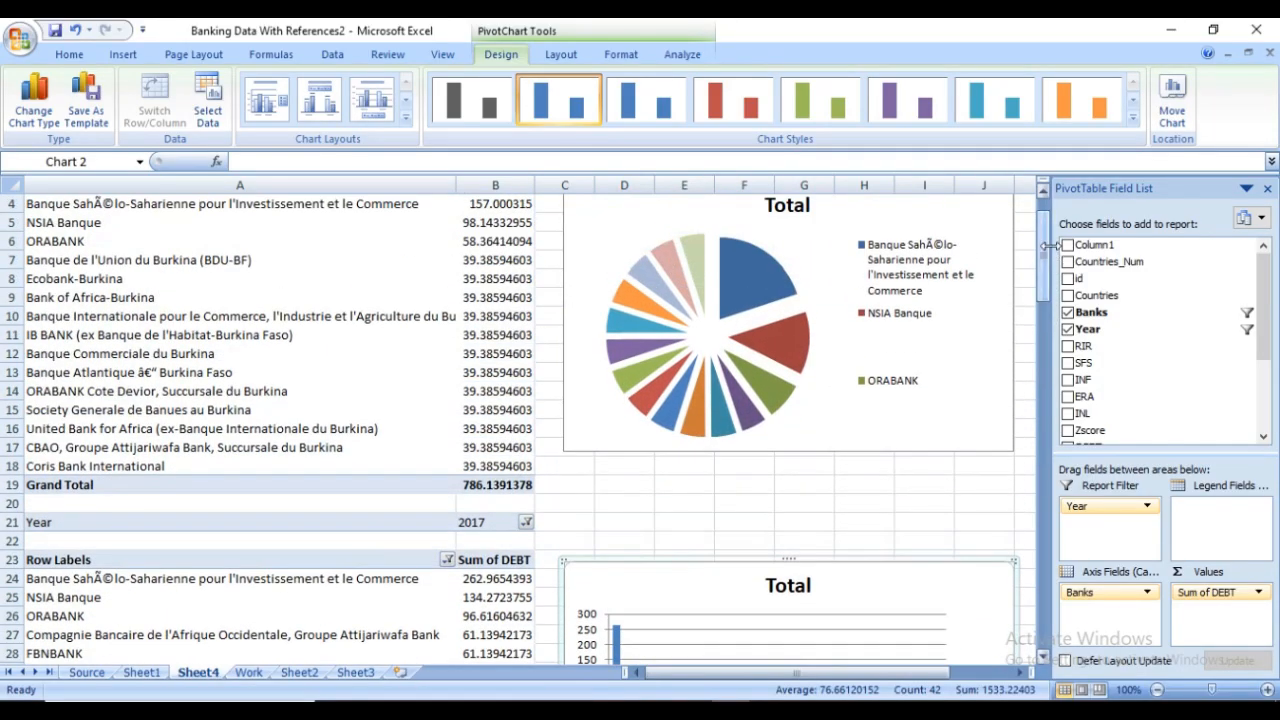
scroll(852, 411, "down", 1)
scroll(852, 413, "up", 1)
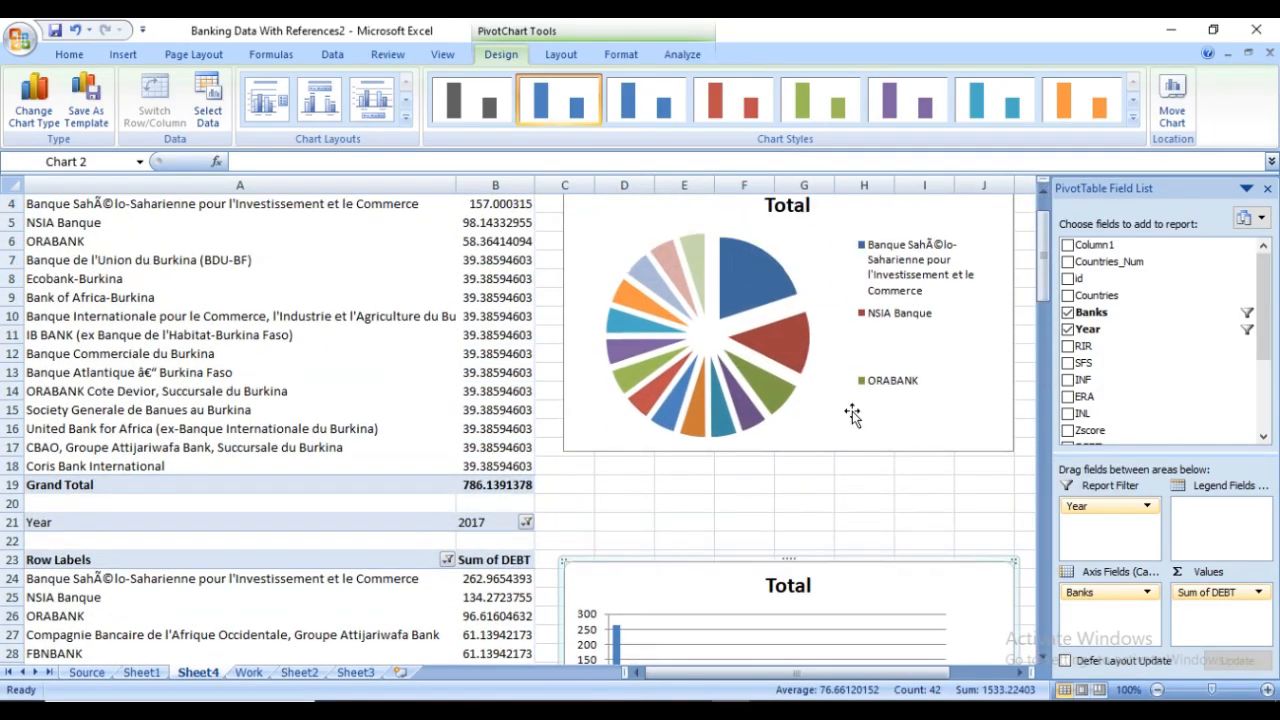
Try the blue and red chart styles on the RIR pie chart and settle on the green style
left_click(775, 350)
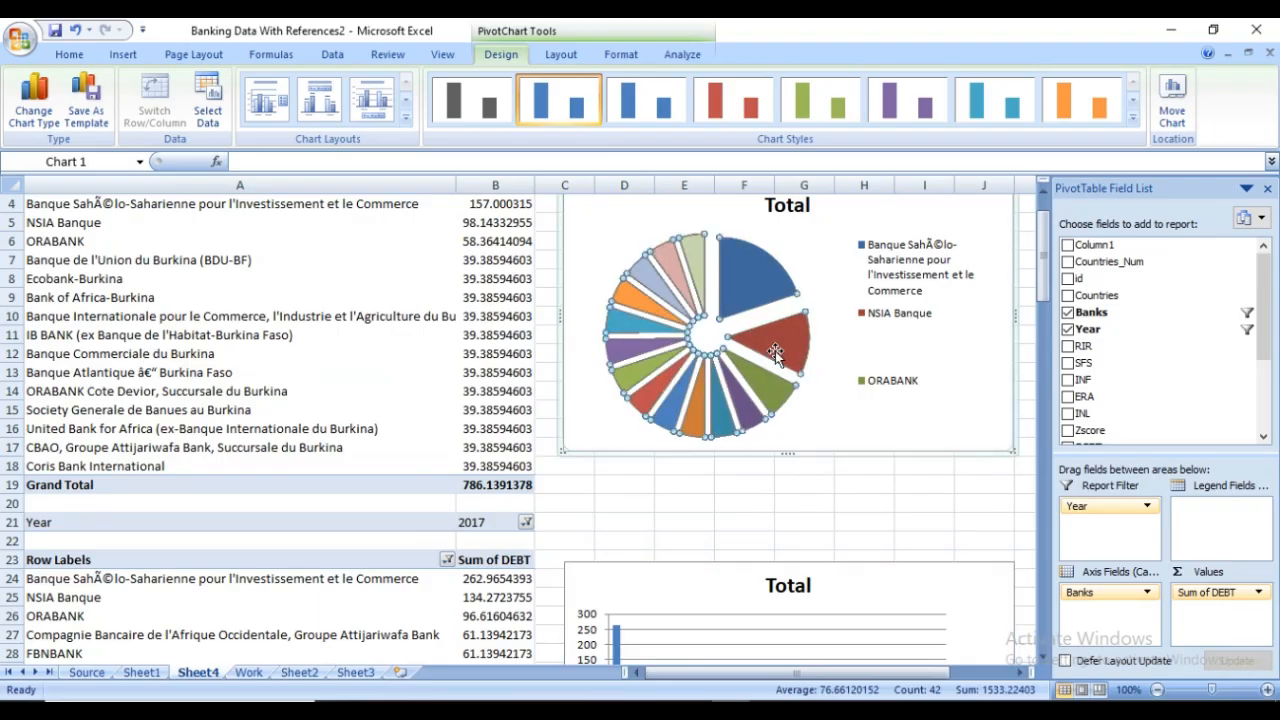
left_click(650, 106)
left_click(735, 105)
left_click(836, 105)
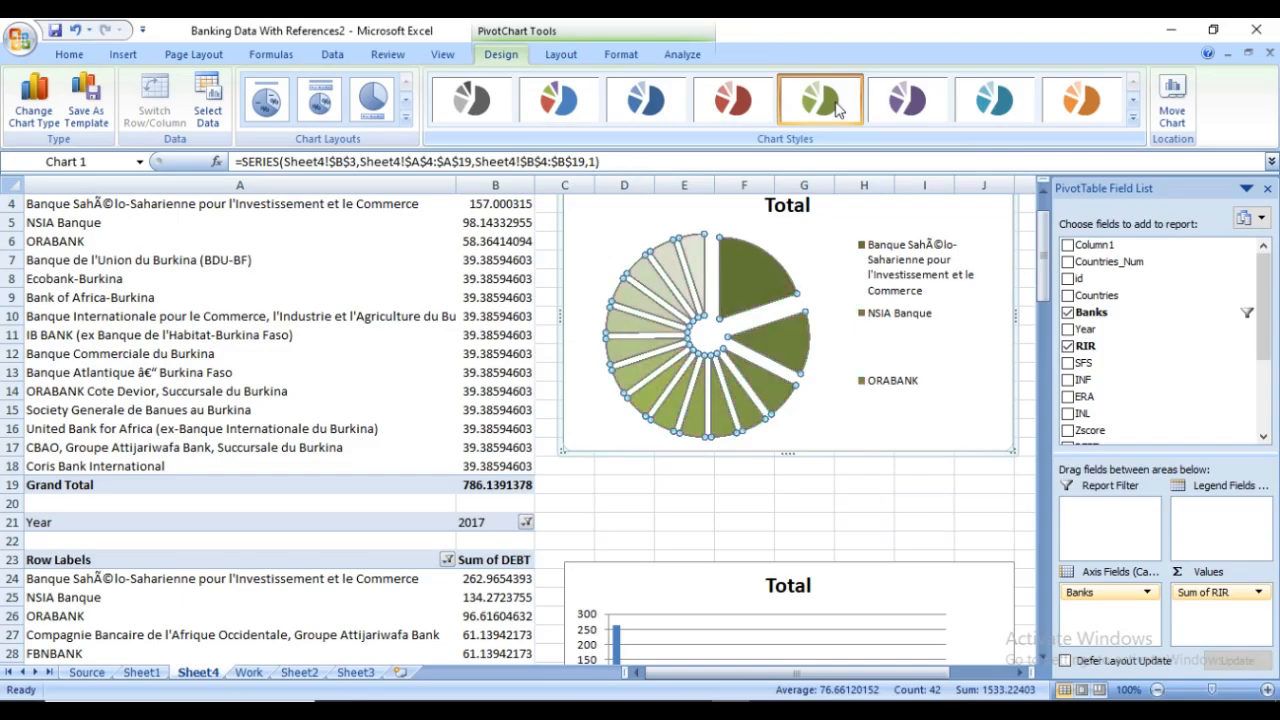
Apply the green chart style to the DEBT column chart to match the pie chart
scroll(834, 380, "down", 1)
left_click(838, 521)
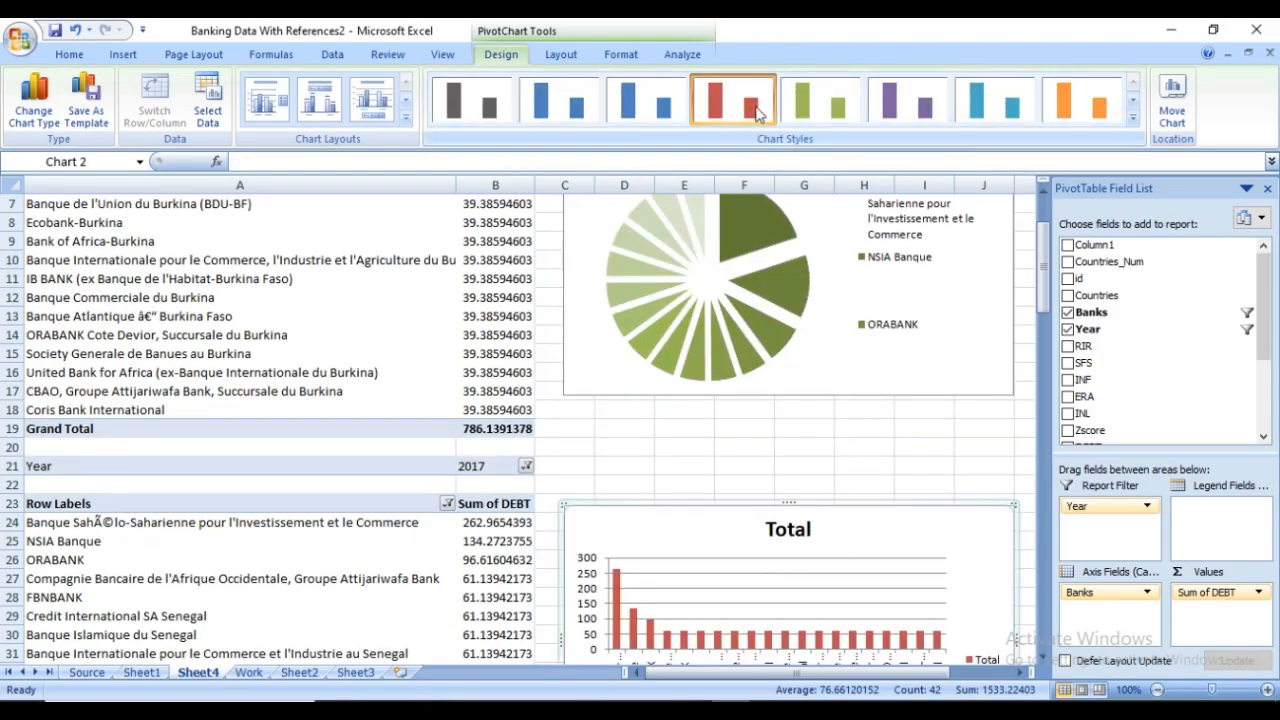
left_click(836, 105)
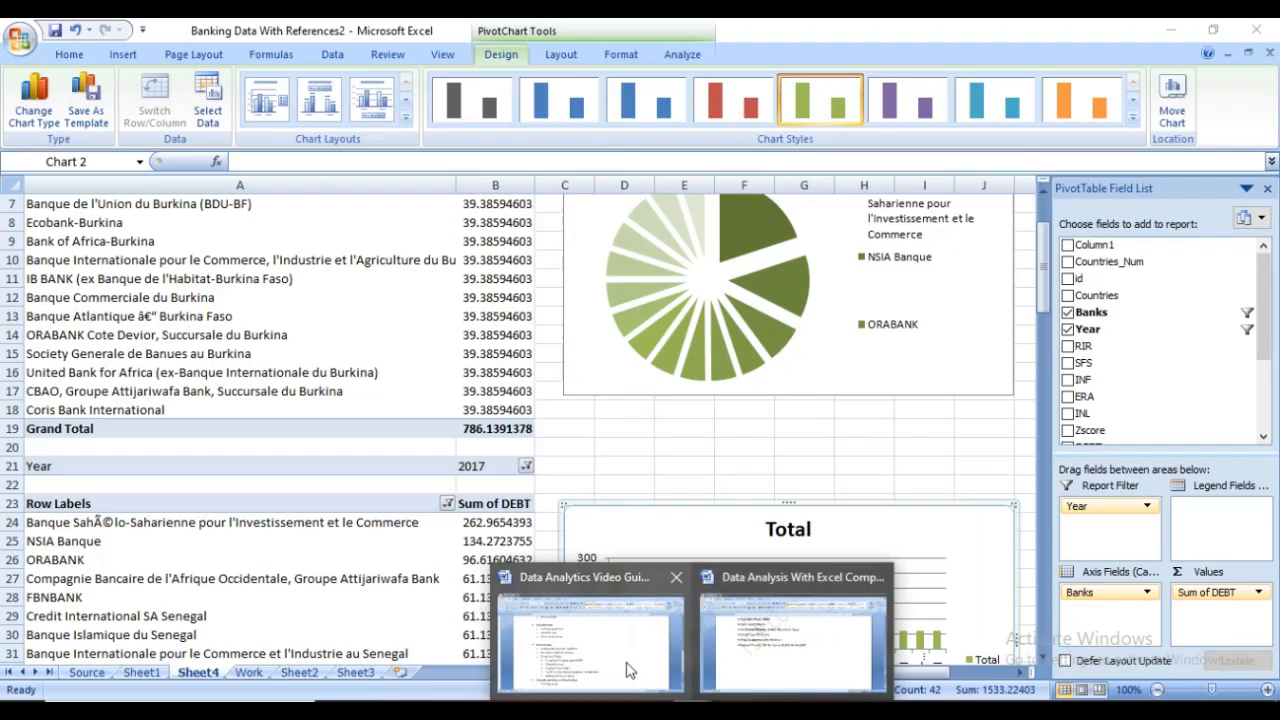
Switch to the Data Analytics Video Guide document in Word and review the Data Collection and Data Cleaning outline
left_click(630, 672)
scroll(545, 536, "up", 5)
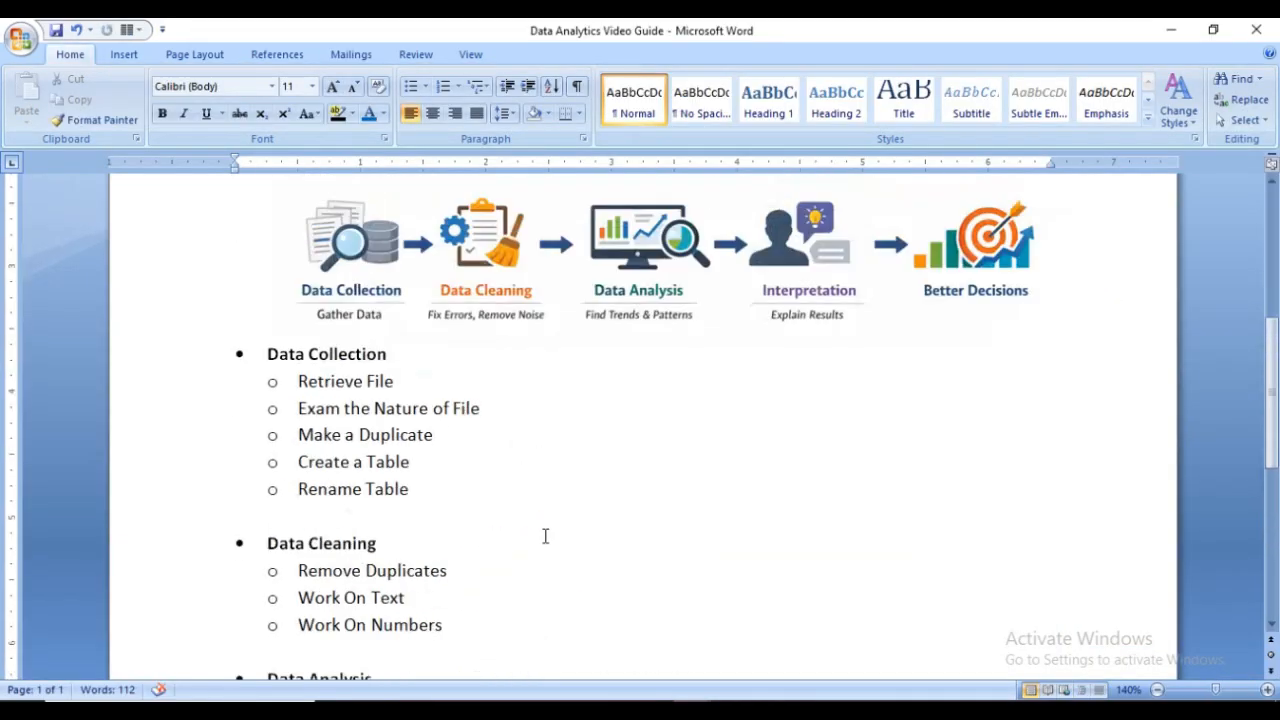